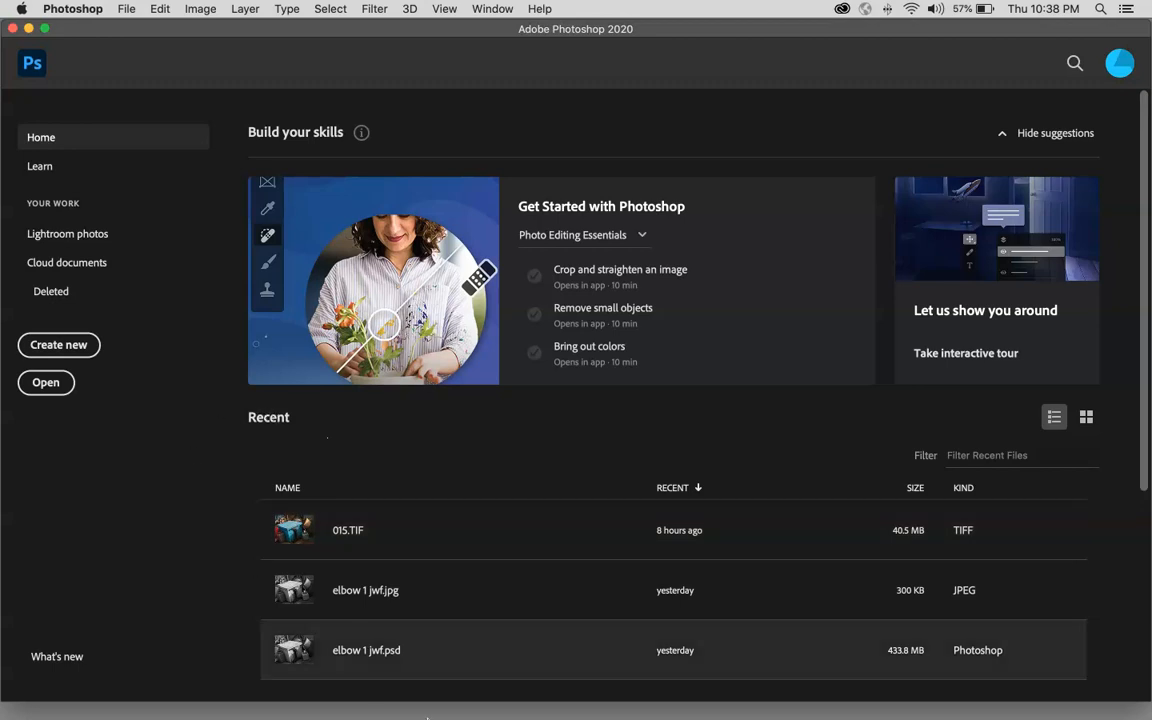
pyautogui.moveTo(437, 716)
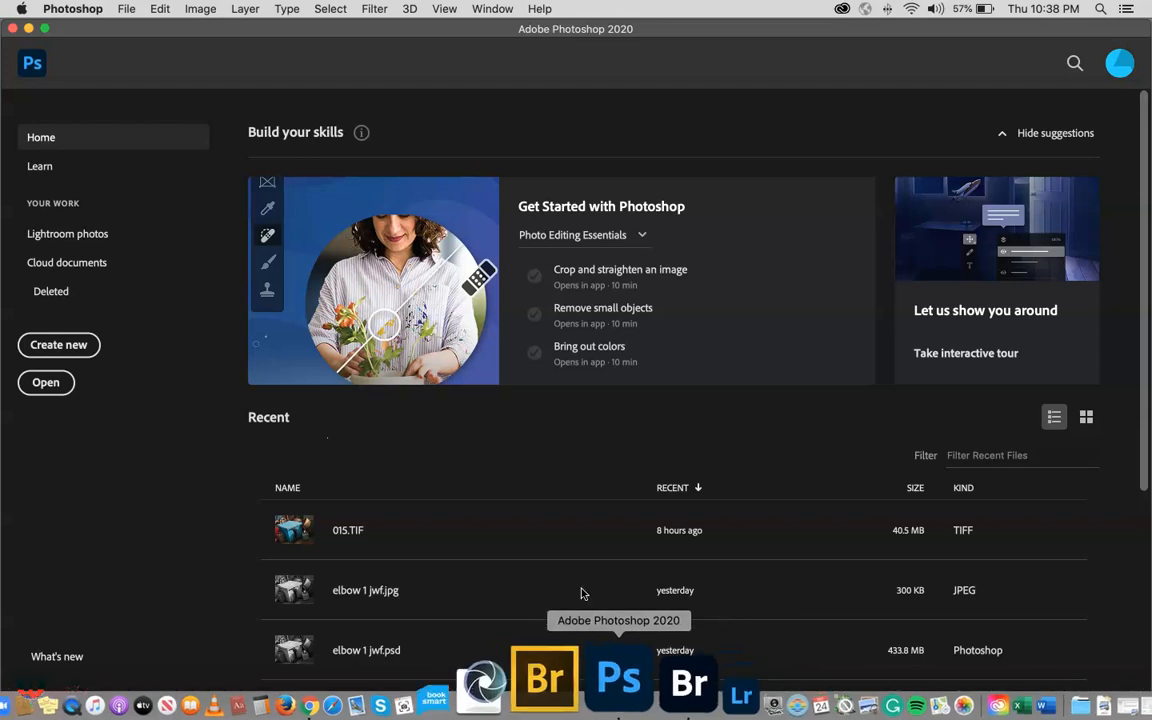
pyautogui.click(1100, 9)
pyautogui.click(1103, 8)
pyautogui.moveTo(965, 717)
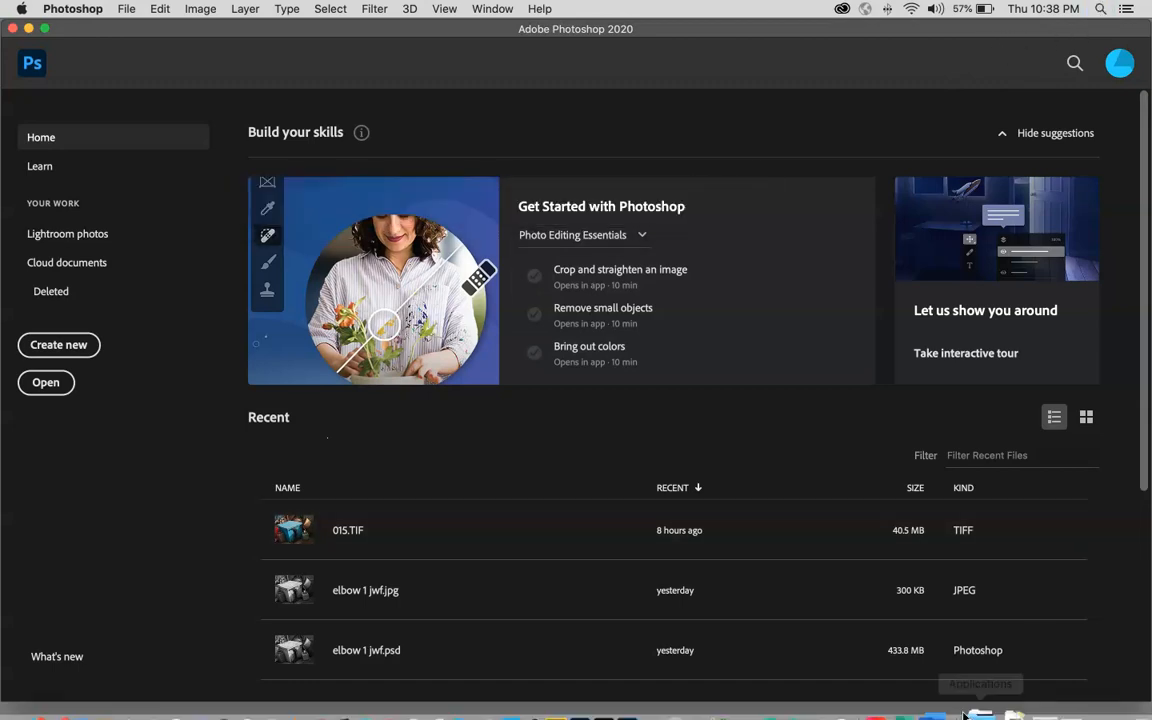
pyautogui.click(975, 678)
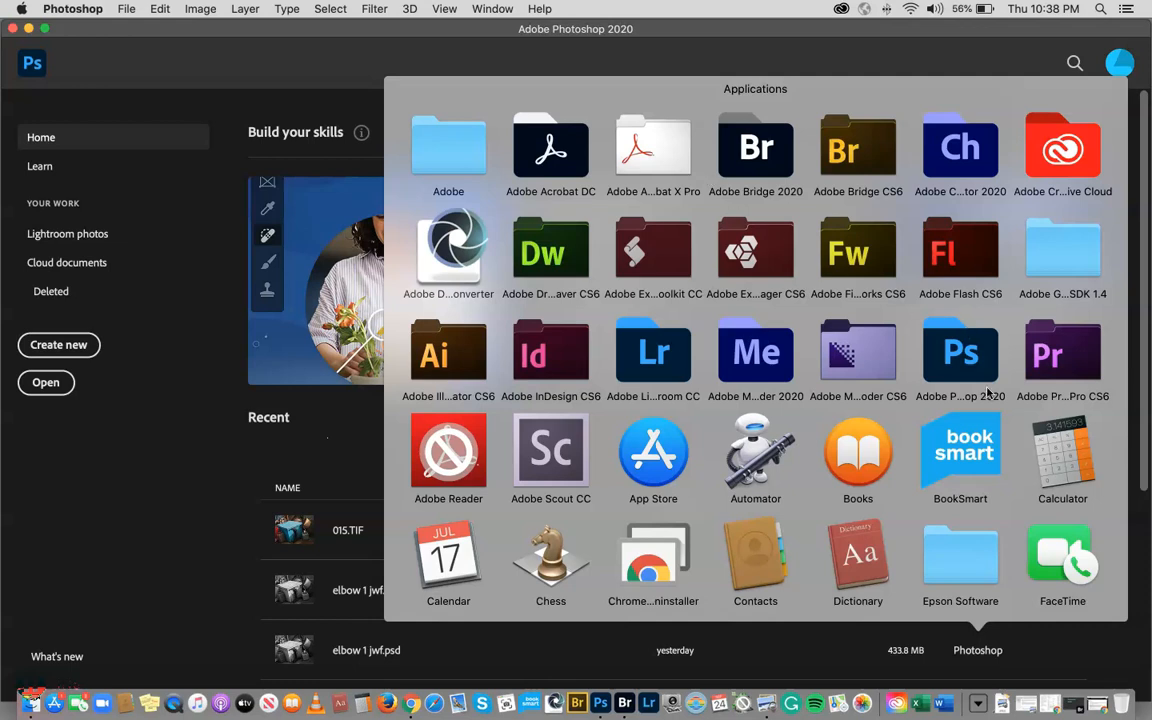
pyautogui.click(344, 58)
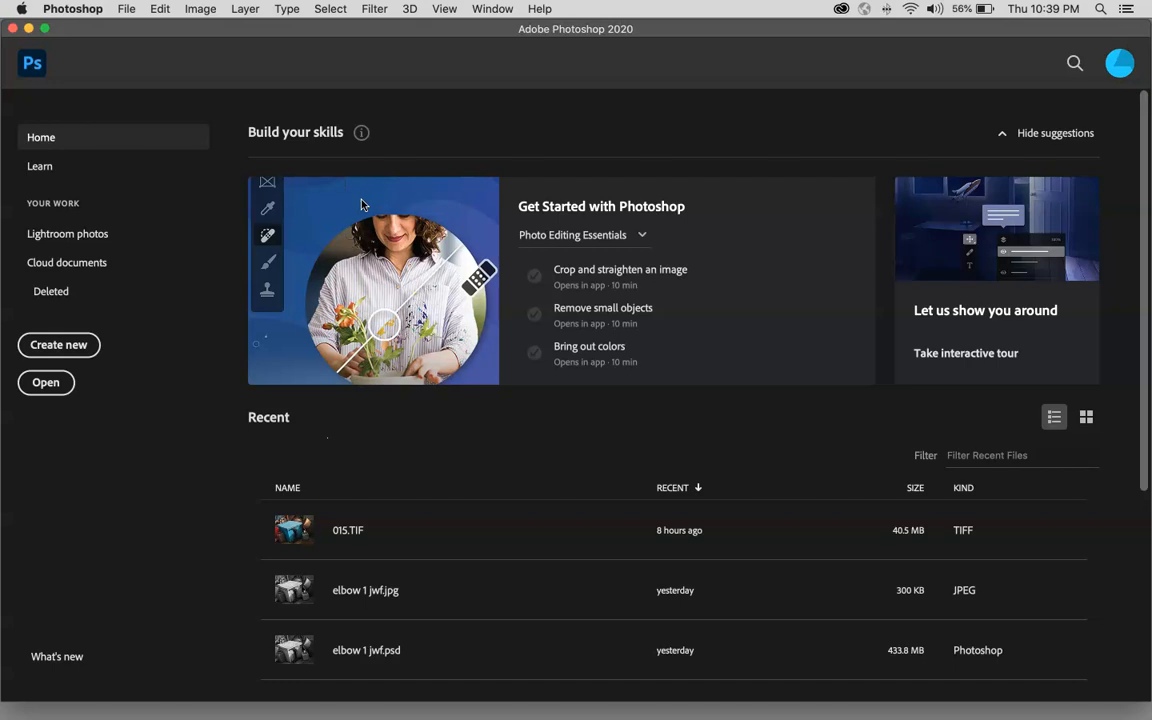
# Open the image 015.TIF from the RAW folder inside the Assignment 2 folder
pyautogui.click(45, 385)
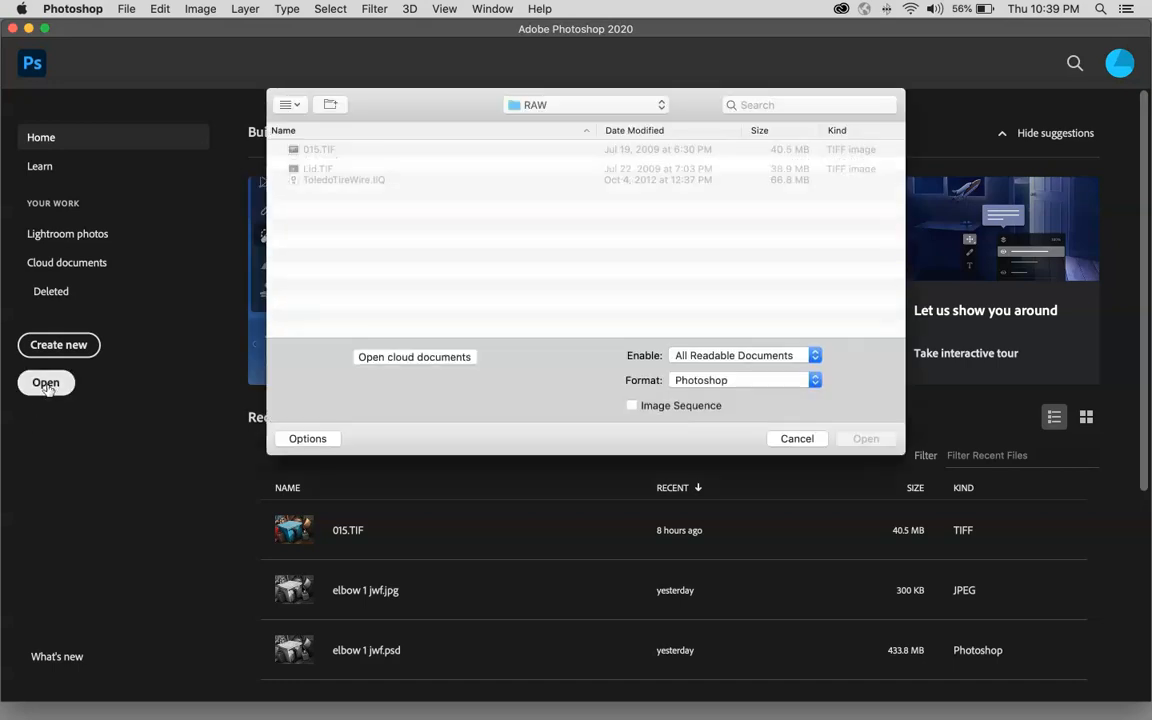
pyautogui.click(607, 107)
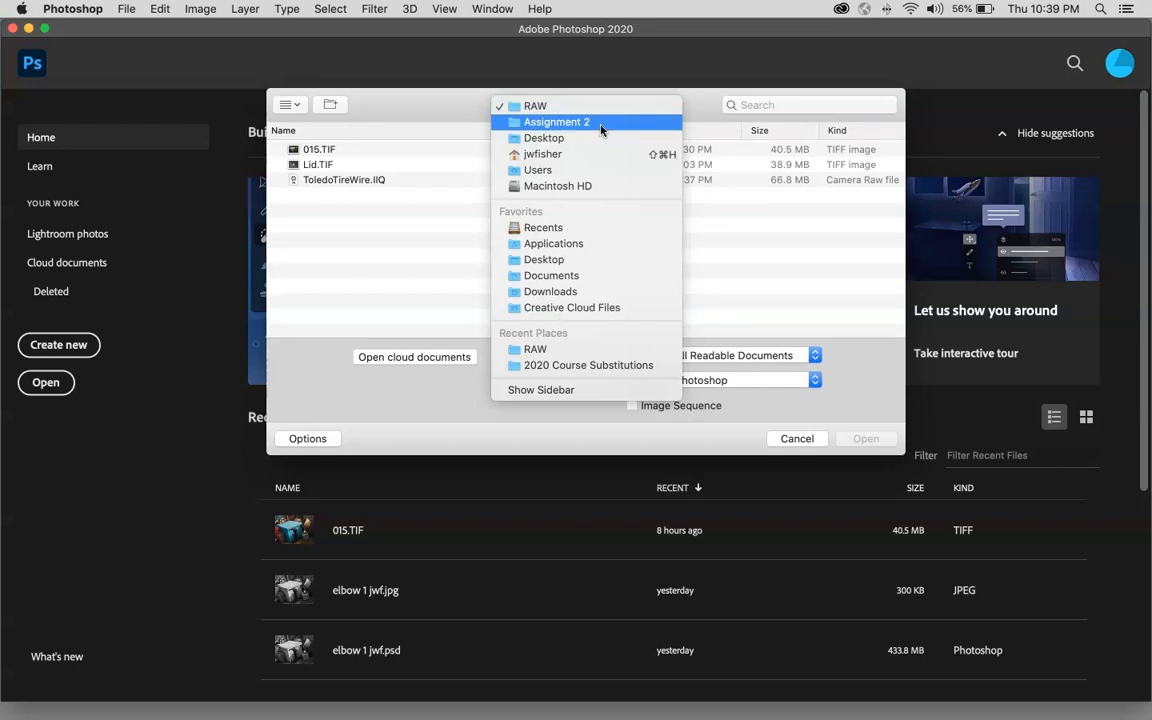
pyautogui.click(602, 123)
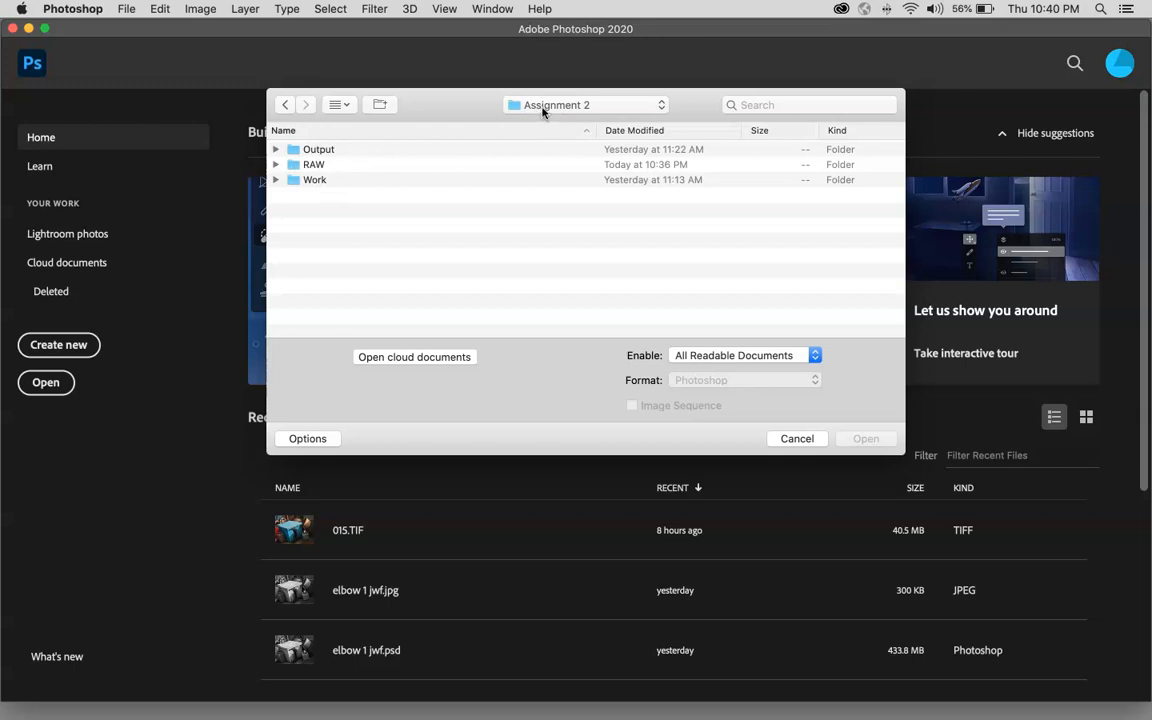
pyautogui.doubleClick(296, 164)
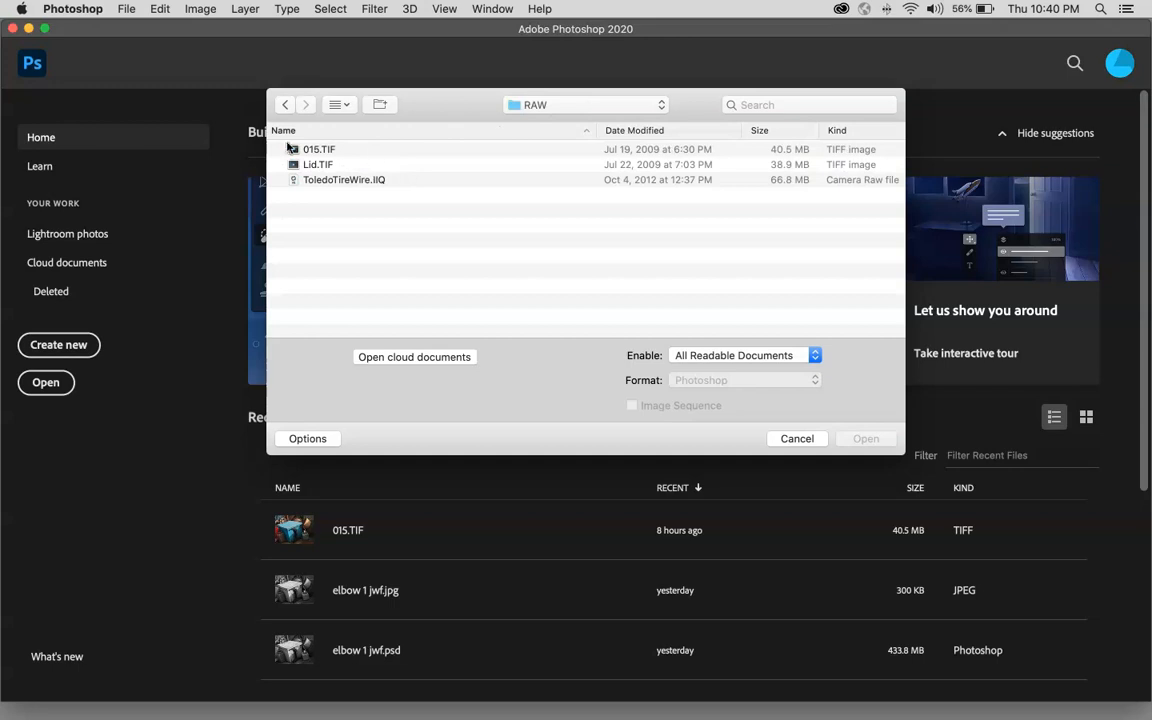
pyautogui.click(310, 152)
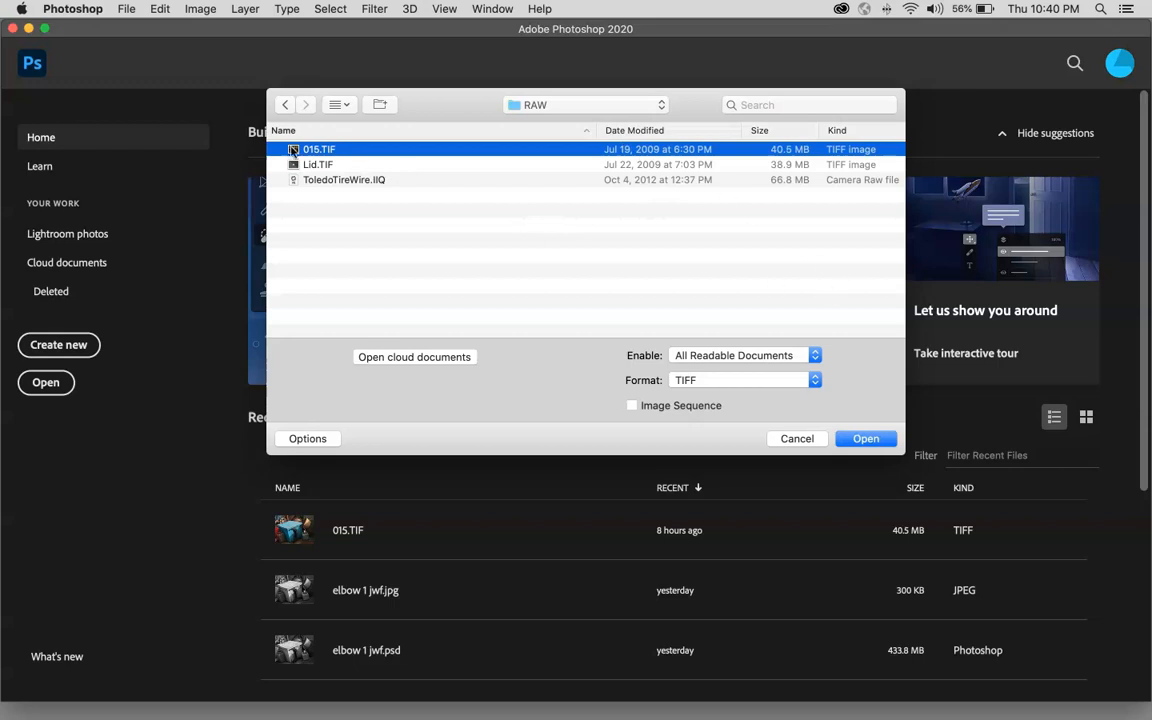
pyautogui.click(863, 442)
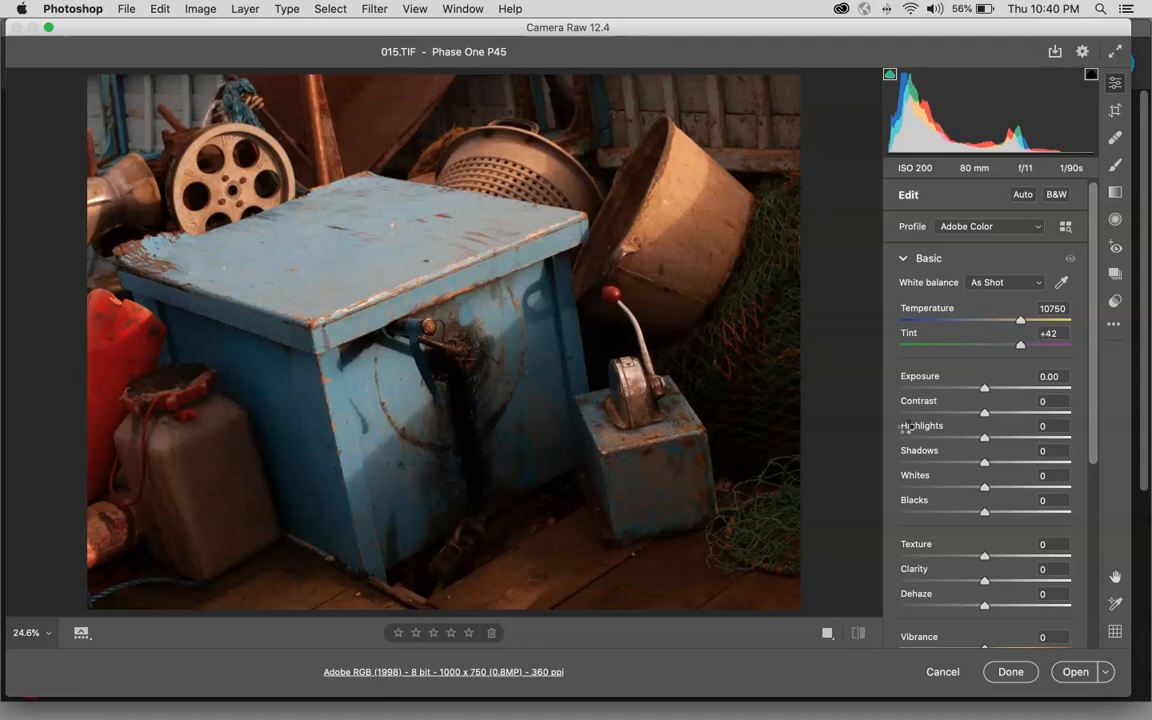
# Collapse the Basic adjustment section
pyautogui.click(902, 258)
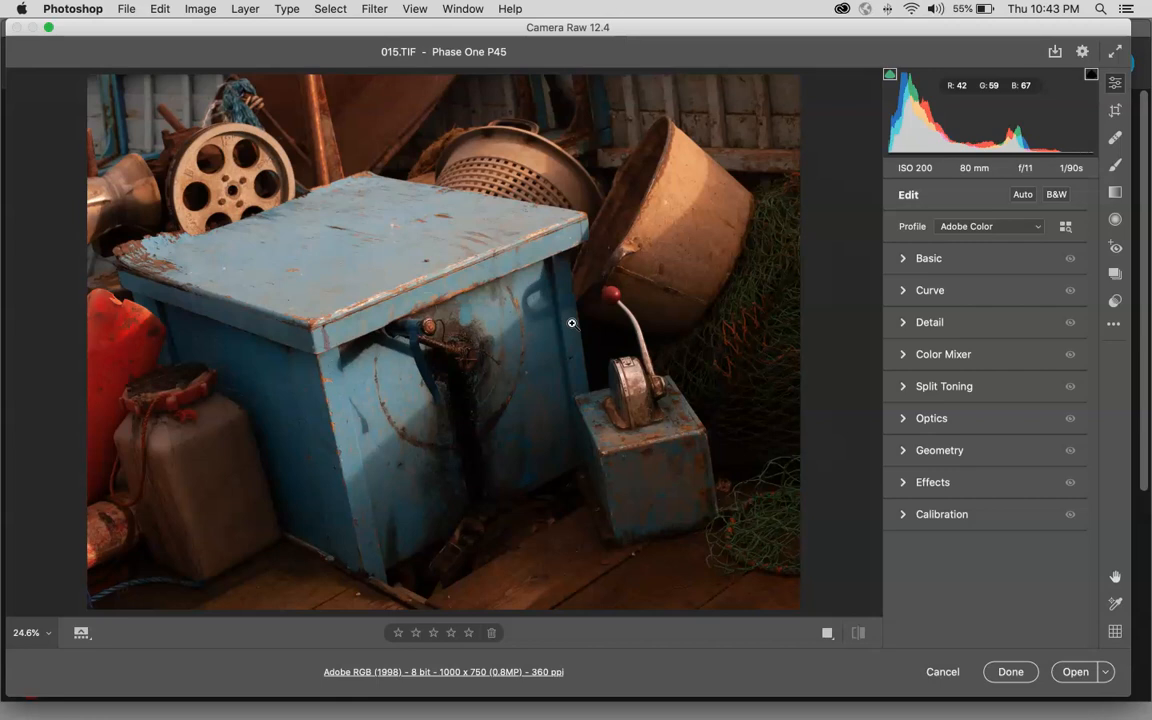
# Examine the crank on the blue box at magnifications up to 1600%, finishing with the whole photo fitted in view
pyautogui.press('super+equal')
pyautogui.press('super+equal')
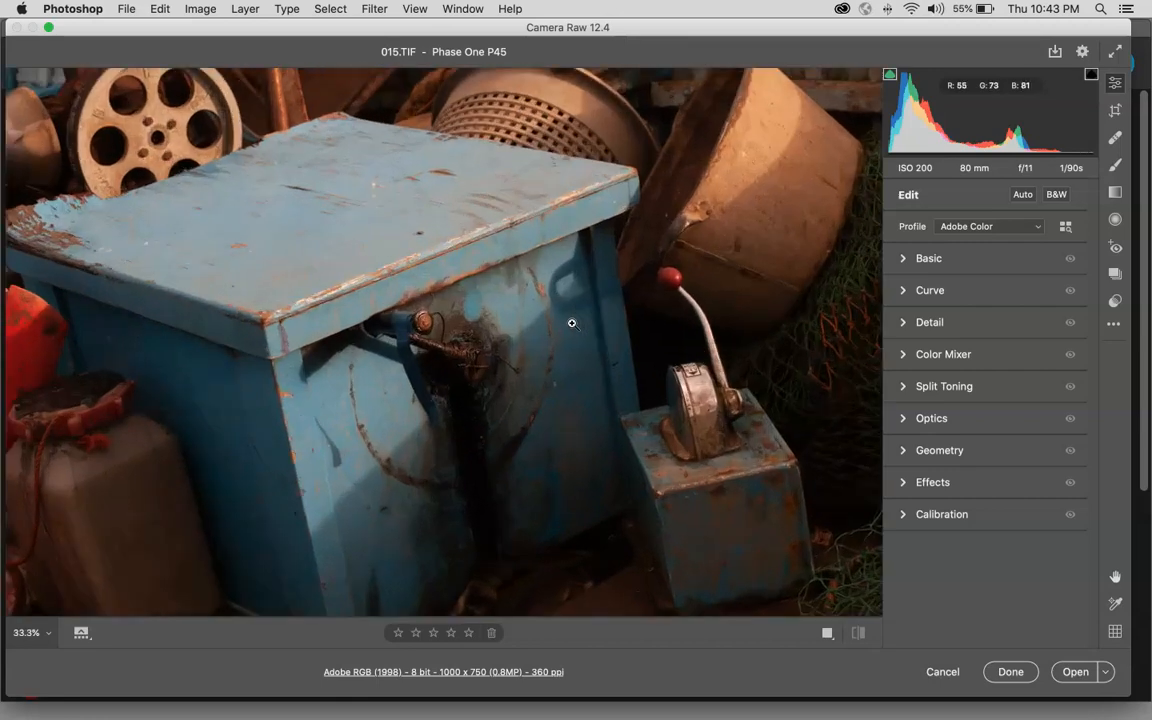
pyautogui.press('super+equal')
pyautogui.press('super+equal')
pyautogui.press('super+equal')
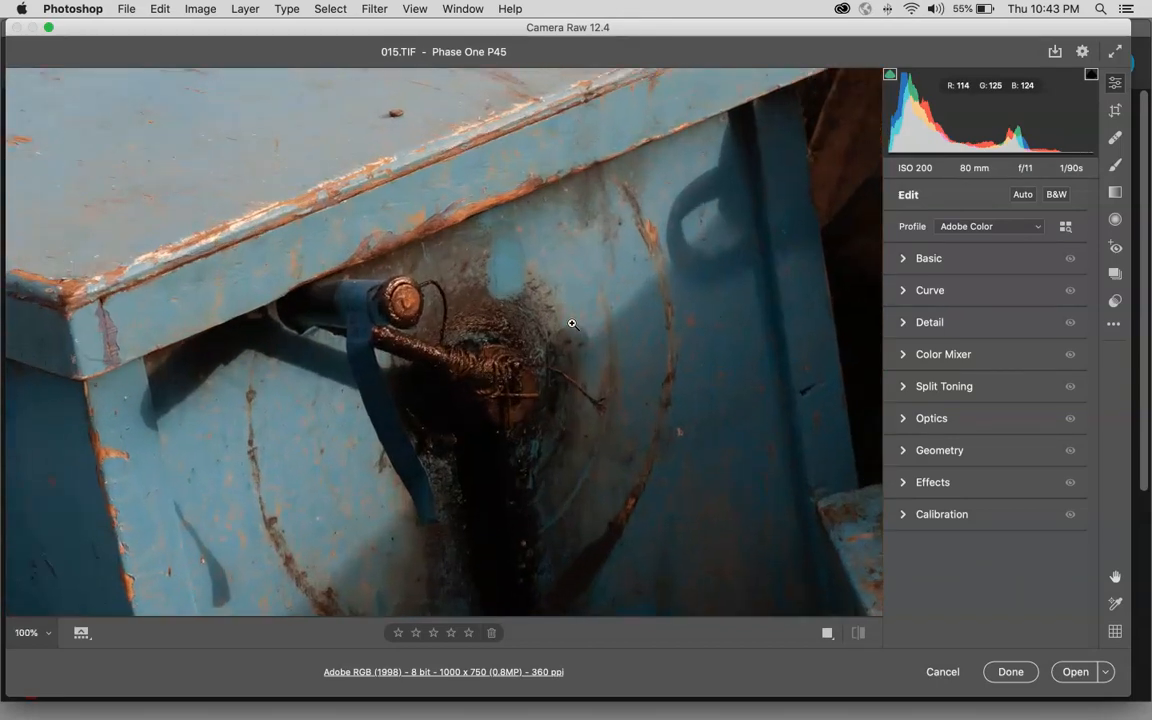
pyautogui.press('super+equal')
pyautogui.press('super+equal')
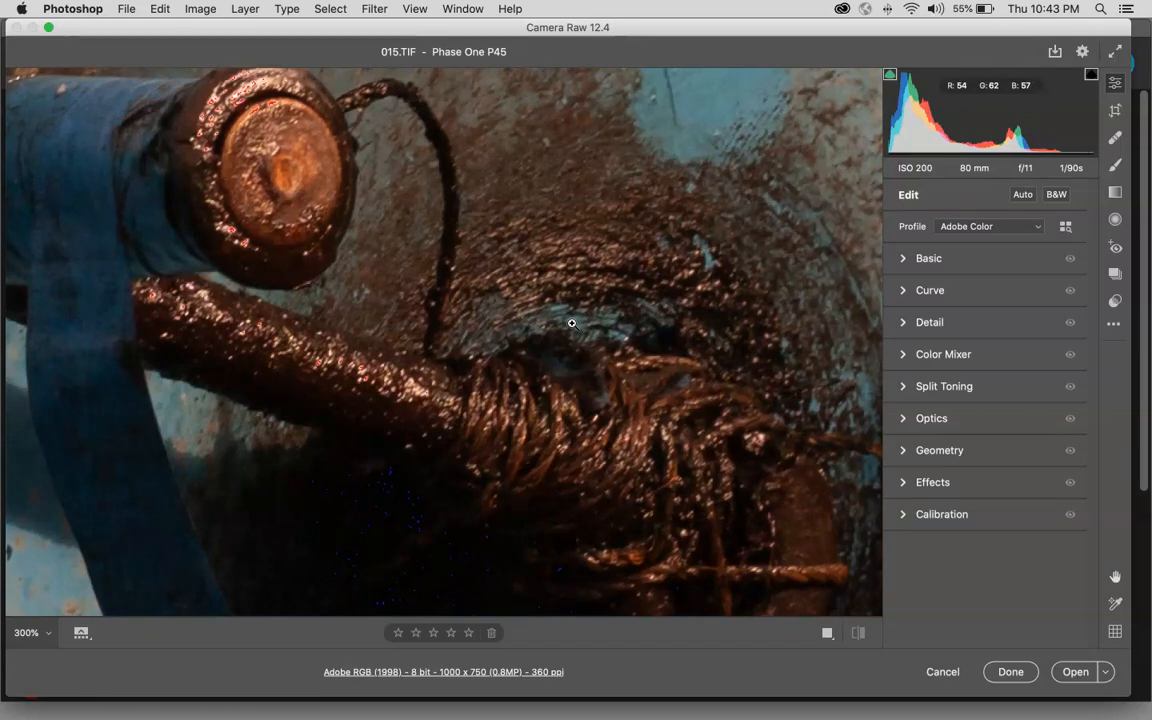
pyautogui.press('super+minus')
pyautogui.press('super+minus')
pyautogui.press('super+minus')
pyautogui.press('super+minus')
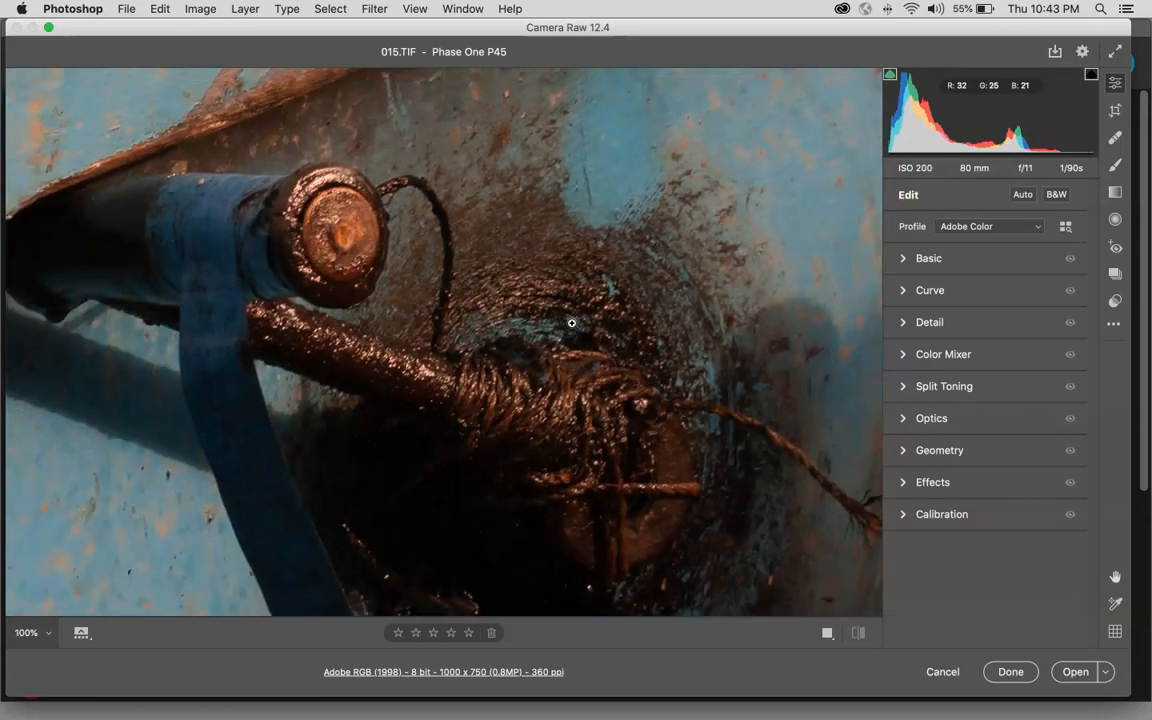
pyautogui.press('super+minus')
pyautogui.press('super+minus')
pyautogui.press('super+minus')
pyautogui.press('super+minus')
pyautogui.press('super+minus')
pyautogui.press('super+minus')
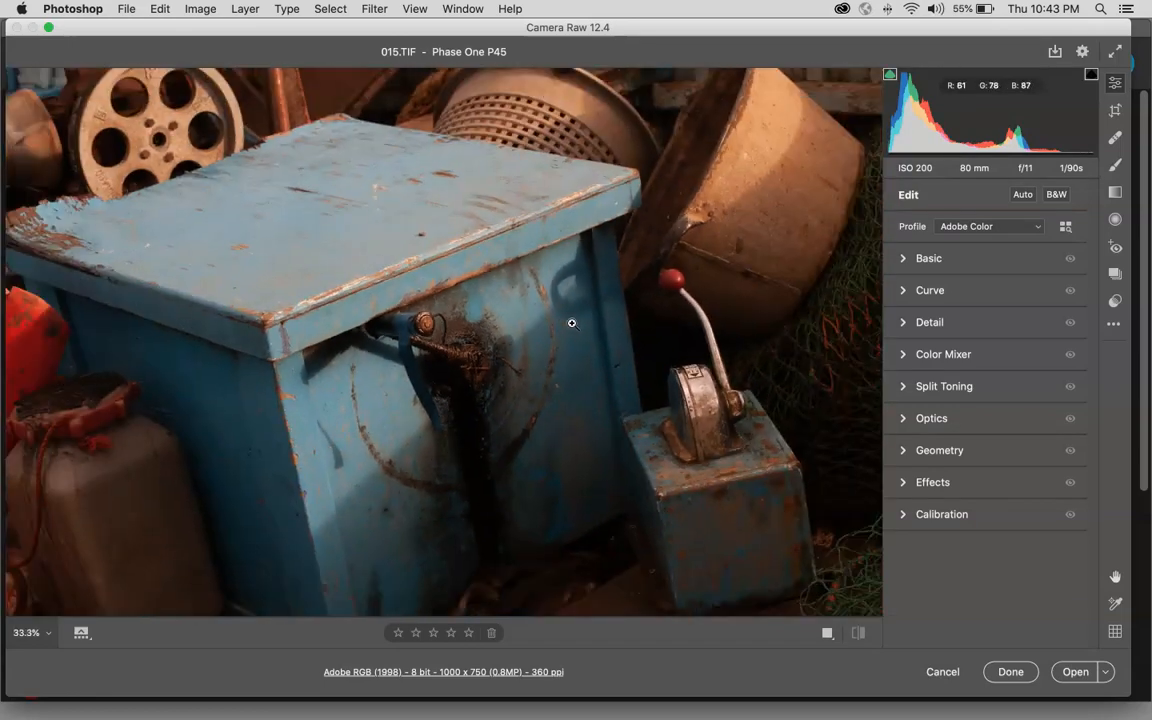
pyautogui.press('super+plus')
pyautogui.press('super+plus')
pyautogui.press('super+plus')
pyautogui.press('super+plus')
pyautogui.press('super+plus')
pyautogui.press('super+plus')
pyautogui.press('super+plus')
pyautogui.press('super+plus')
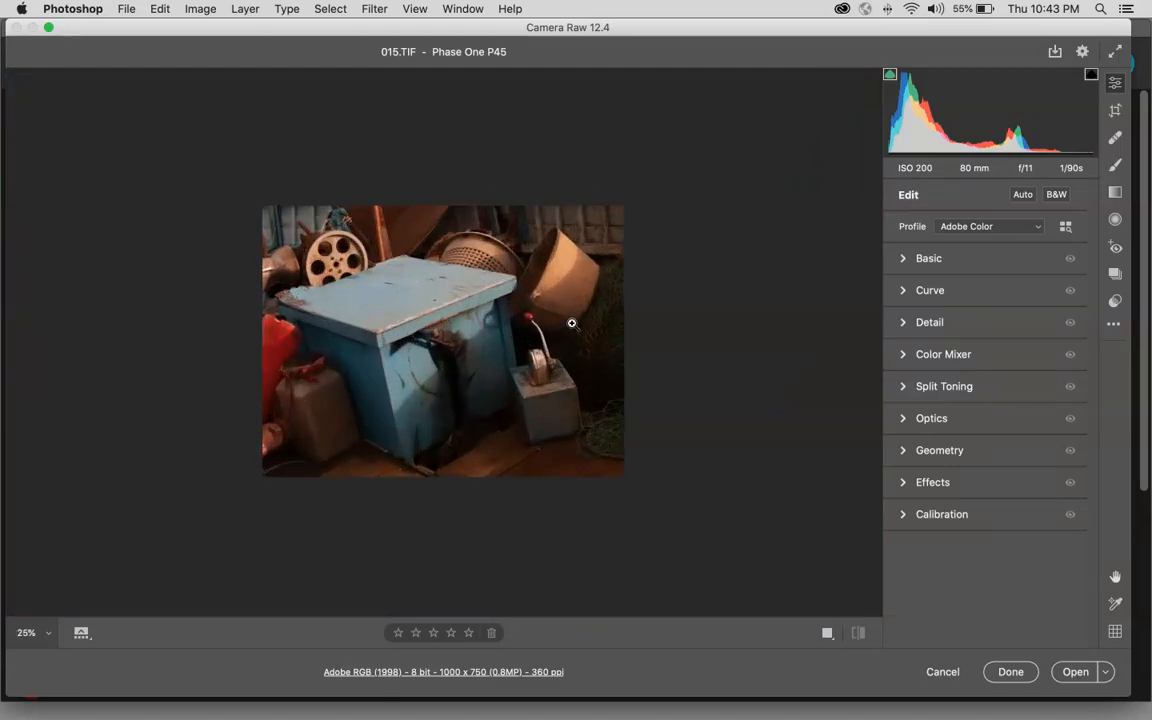
pyautogui.press('super+plus')
pyautogui.press('super+plus')
pyautogui.press('super+plus')
pyautogui.press('super+plus')
pyautogui.press('super+plus')
pyautogui.press('super+plus')
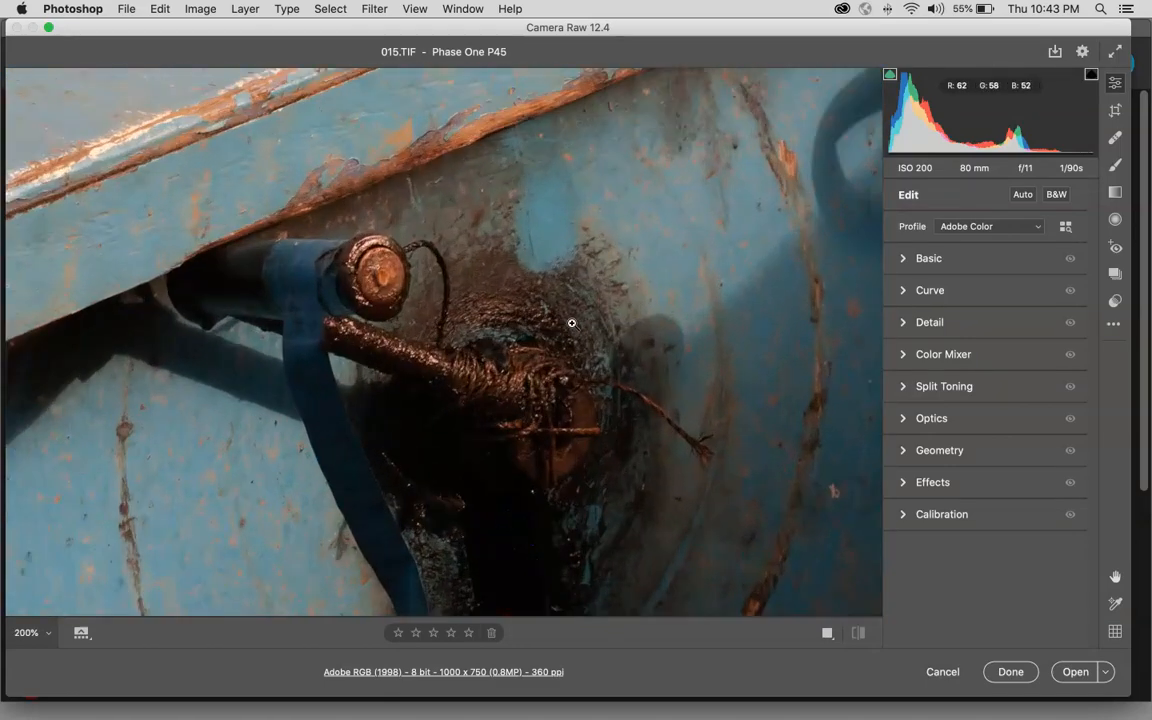
pyautogui.press('super+plus')
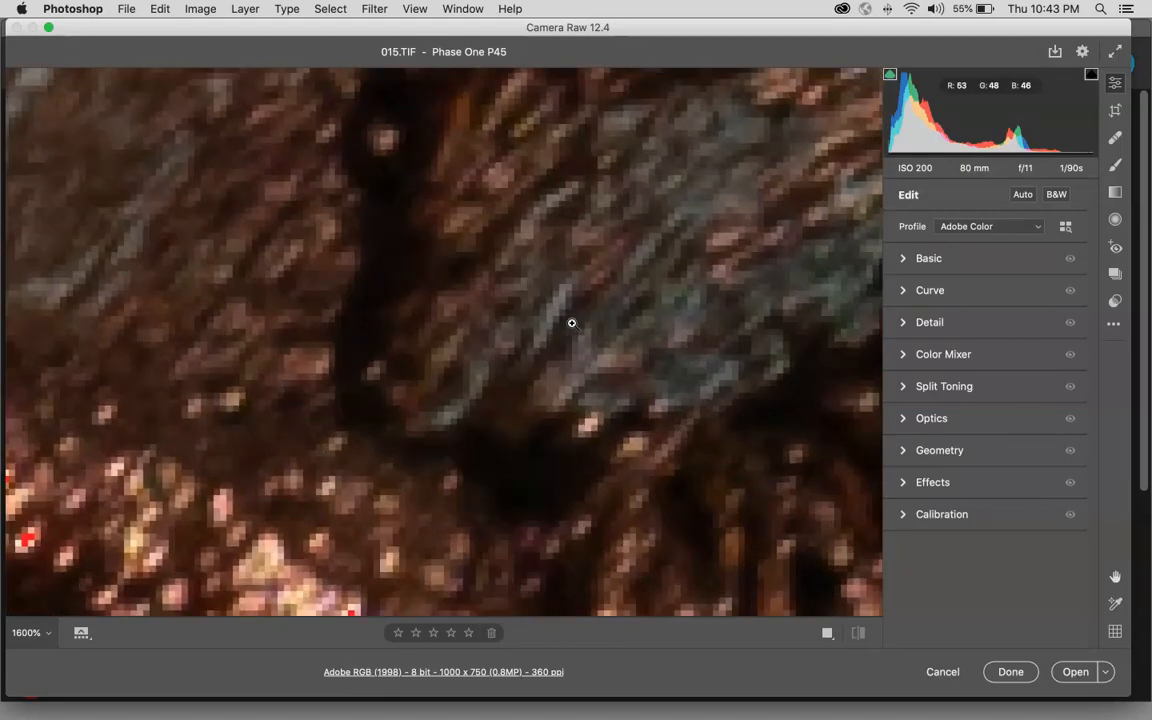
pyautogui.press('super+minus')
pyautogui.press('super+minus')
pyautogui.press('super+minus')
pyautogui.press('super+minus')
pyautogui.press('super+minus')
pyautogui.press('super+minus')
pyautogui.press('super+minus')
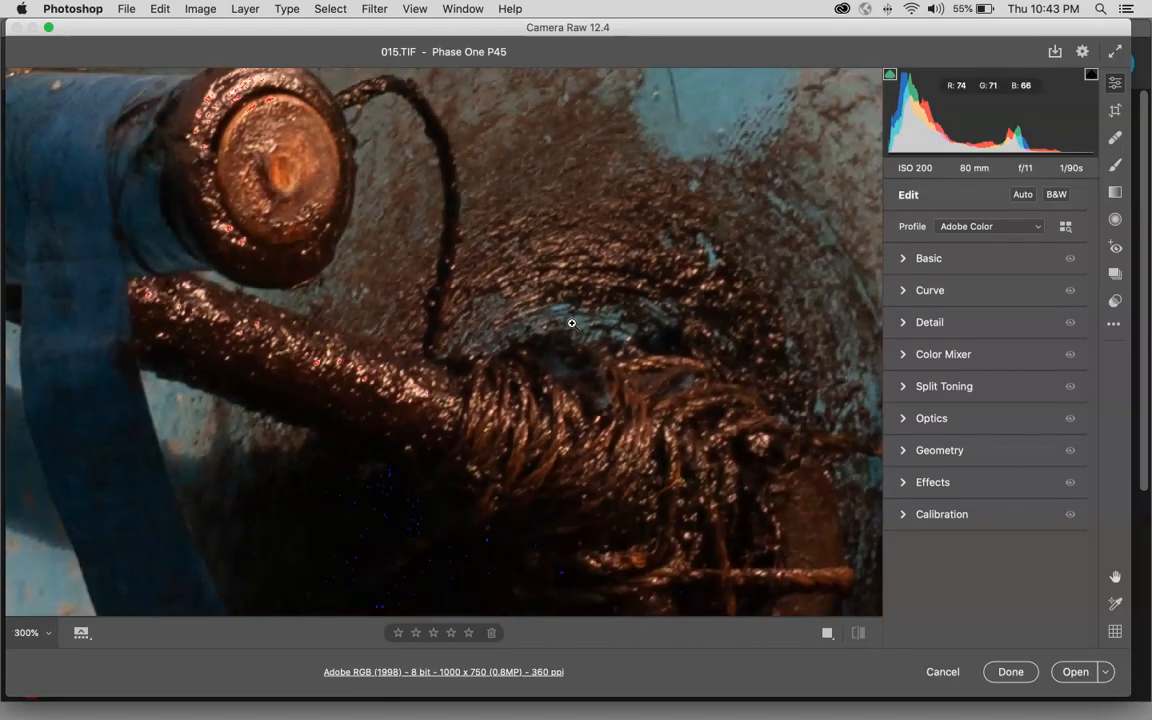
pyautogui.press('super+minus')
pyautogui.press('super+minus')
pyautogui.press('super+minus')
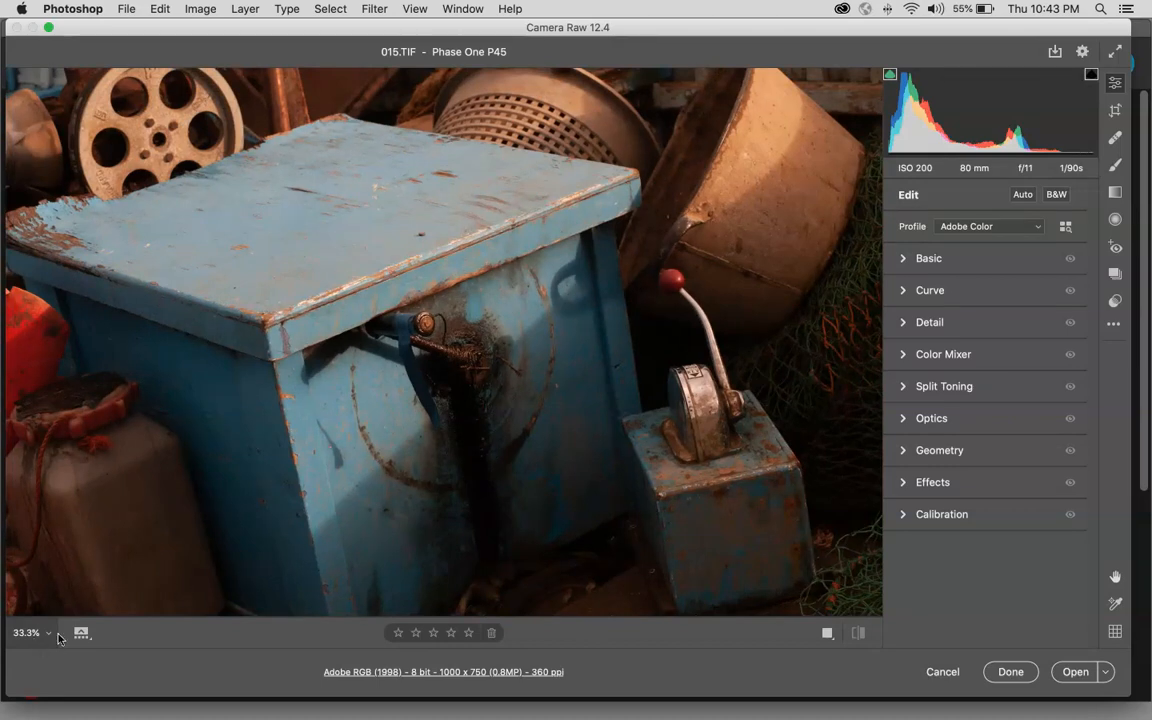
pyautogui.press('super+plus')
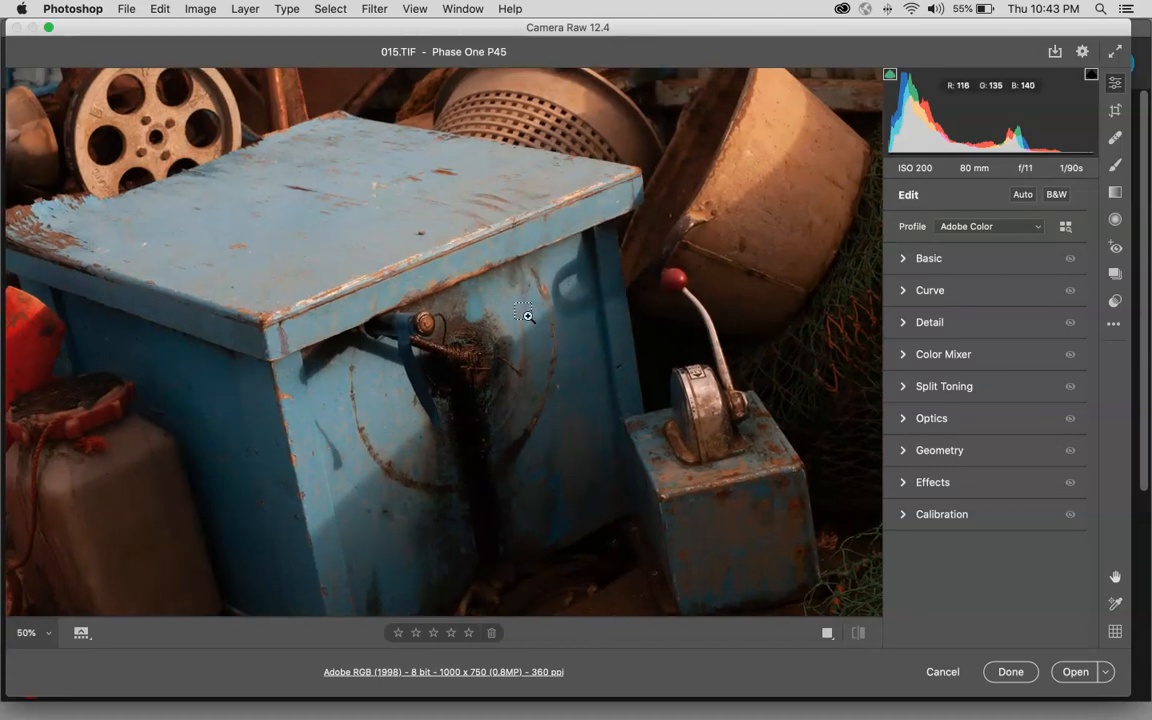
pyautogui.press('super+plus')
pyautogui.press('super+plus')
pyautogui.press('super+minus')
pyautogui.press('super+minus')
pyautogui.press('super+minus')
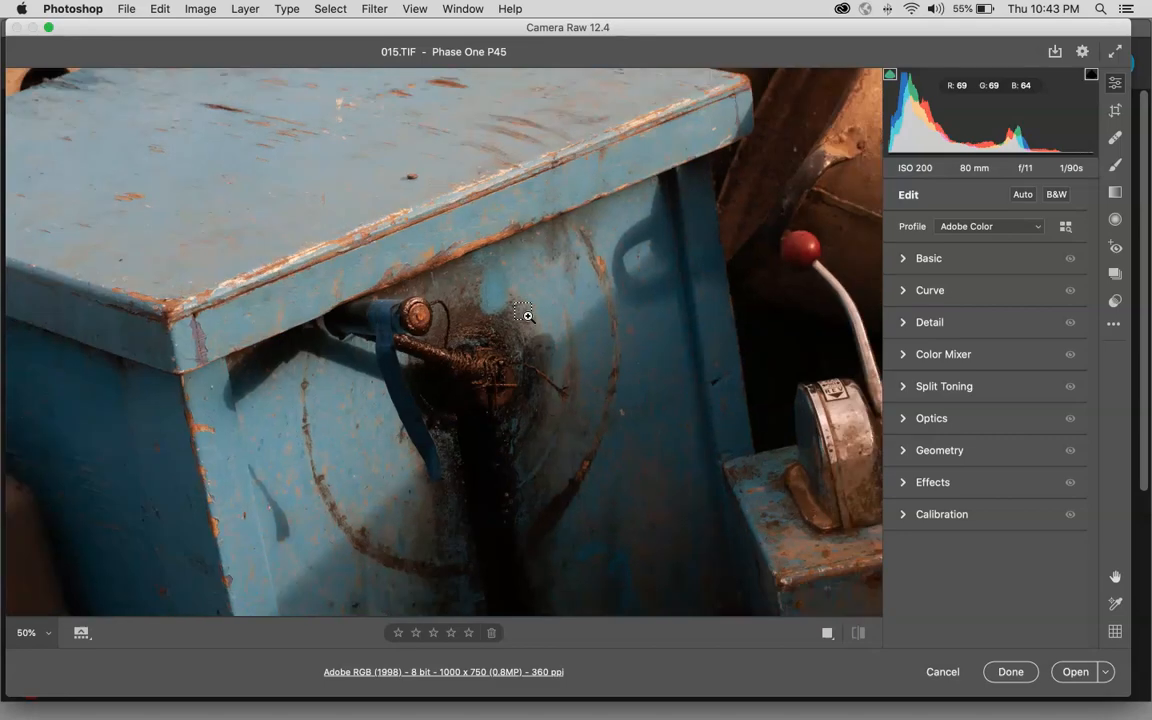
pyautogui.press('super+minus')
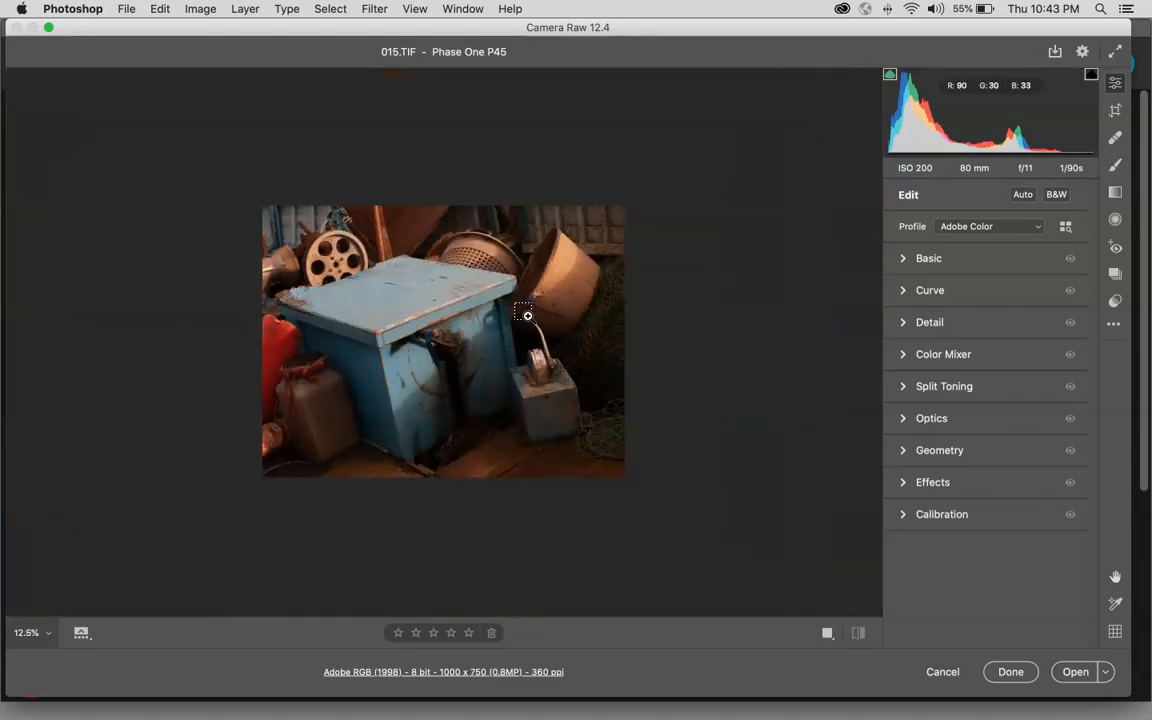
pyautogui.press('super+plus')
pyautogui.press('super+plus')
pyautogui.press('super+minus')
pyautogui.press('super+minus')
pyautogui.press('super+plus')
pyautogui.press('super+plus')
pyautogui.press('super+minus')
pyautogui.press('super+minus')
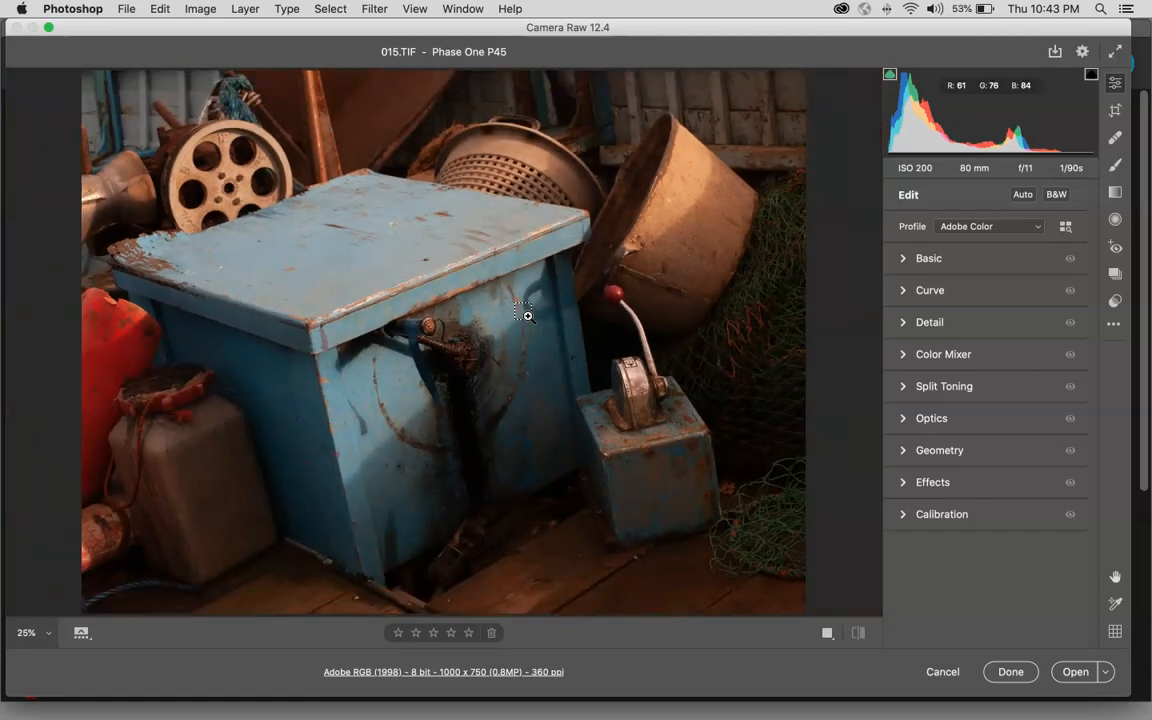
pyautogui.press('super+0')
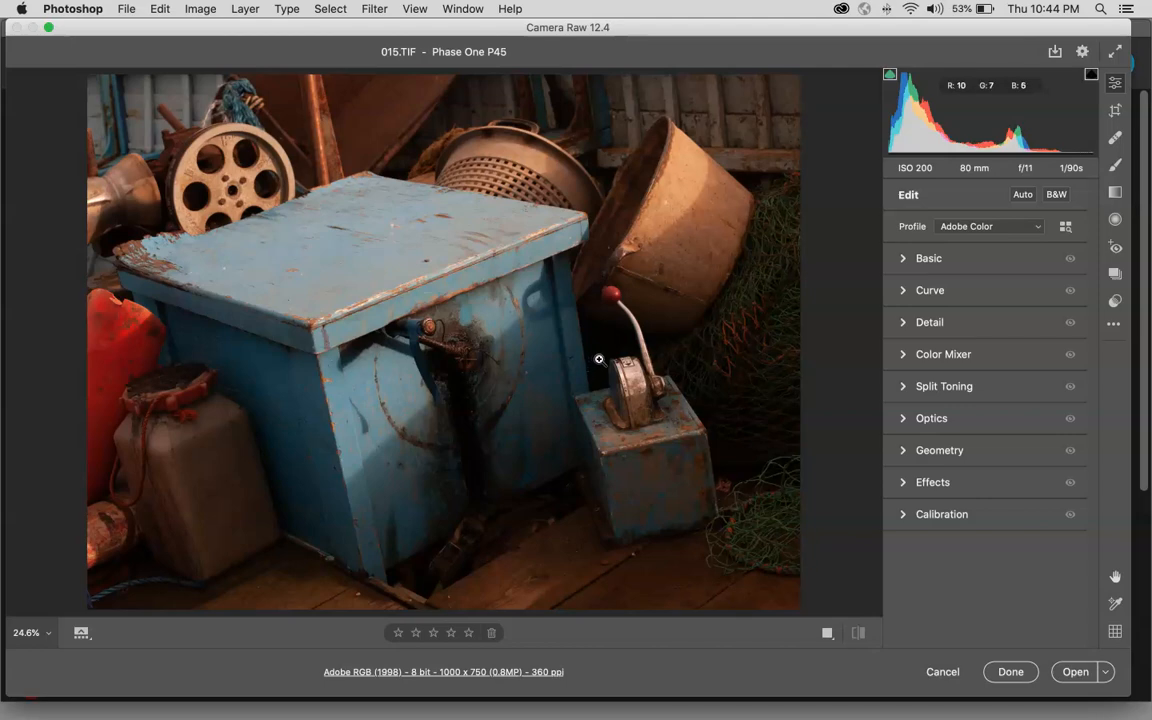
# Inspect the painted surface beside the crank at 200%, finishing with the whole photo fitted in view
pyautogui.press('super+plus')
pyautogui.press('super+plus')
pyautogui.press('super+plus')
pyautogui.press('super+plus')
pyautogui.press('super+plus')
pyautogui.press('super+plus')
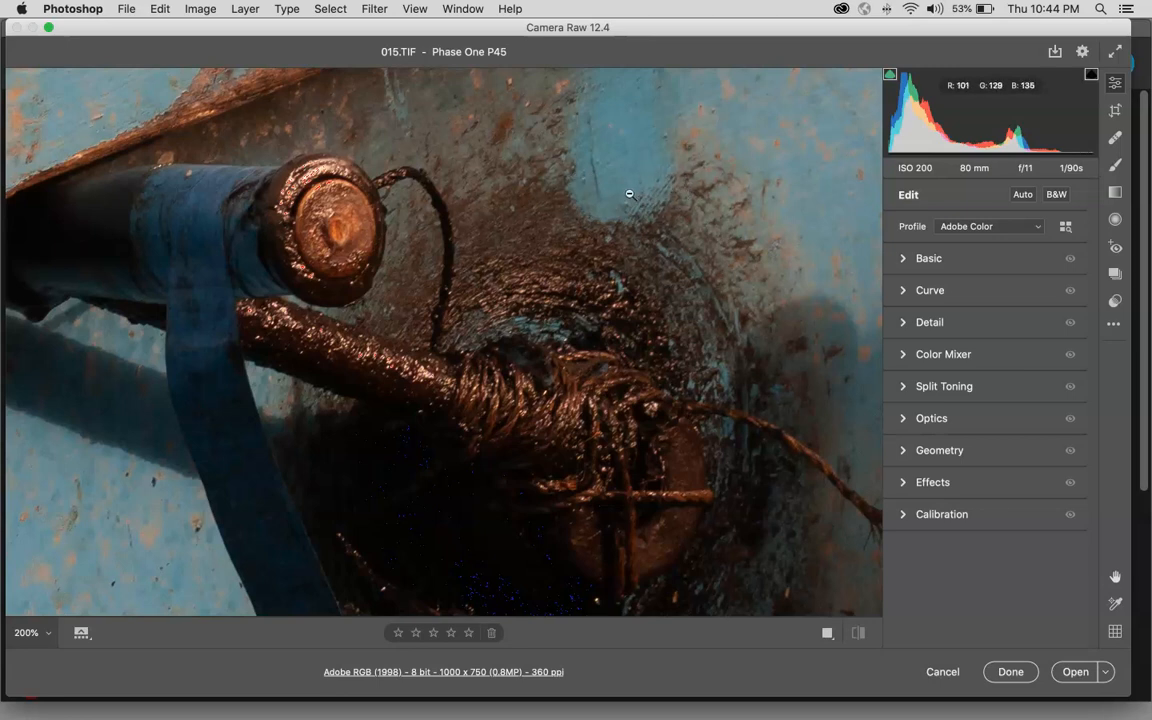
pyautogui.press('h')
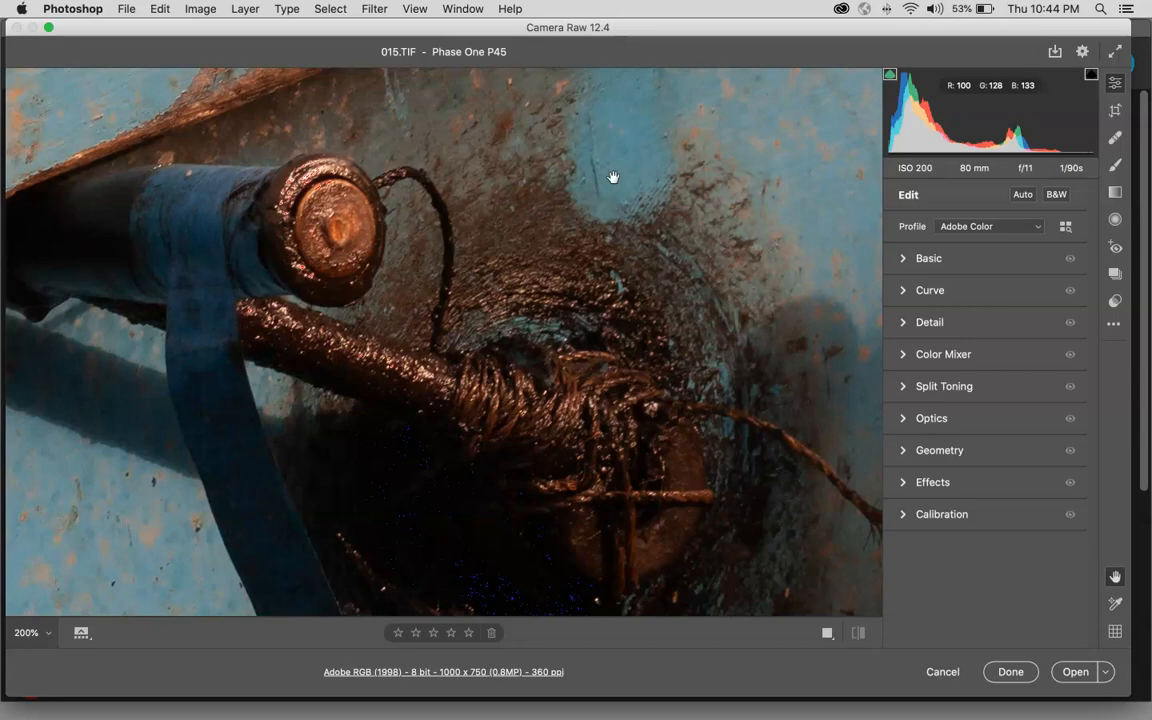
pyautogui.moveTo(613, 177); pyautogui.dragTo(303, 280)
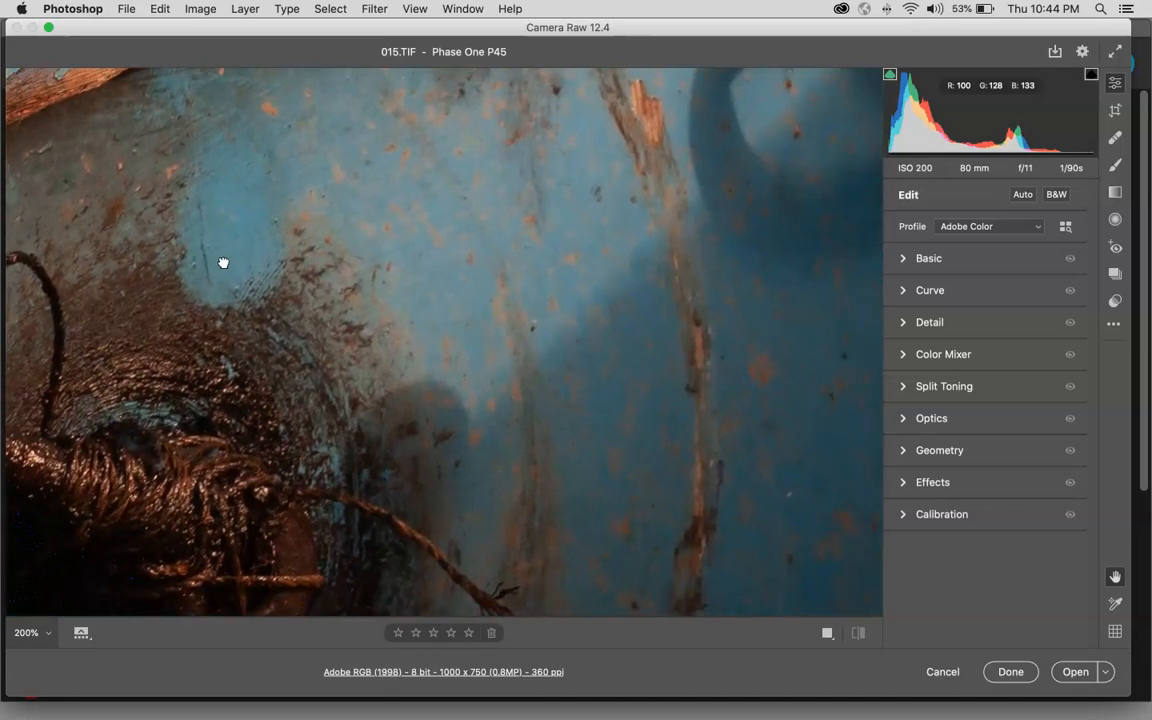
pyautogui.moveTo(687, 329); pyautogui.dragTo(367, 302)
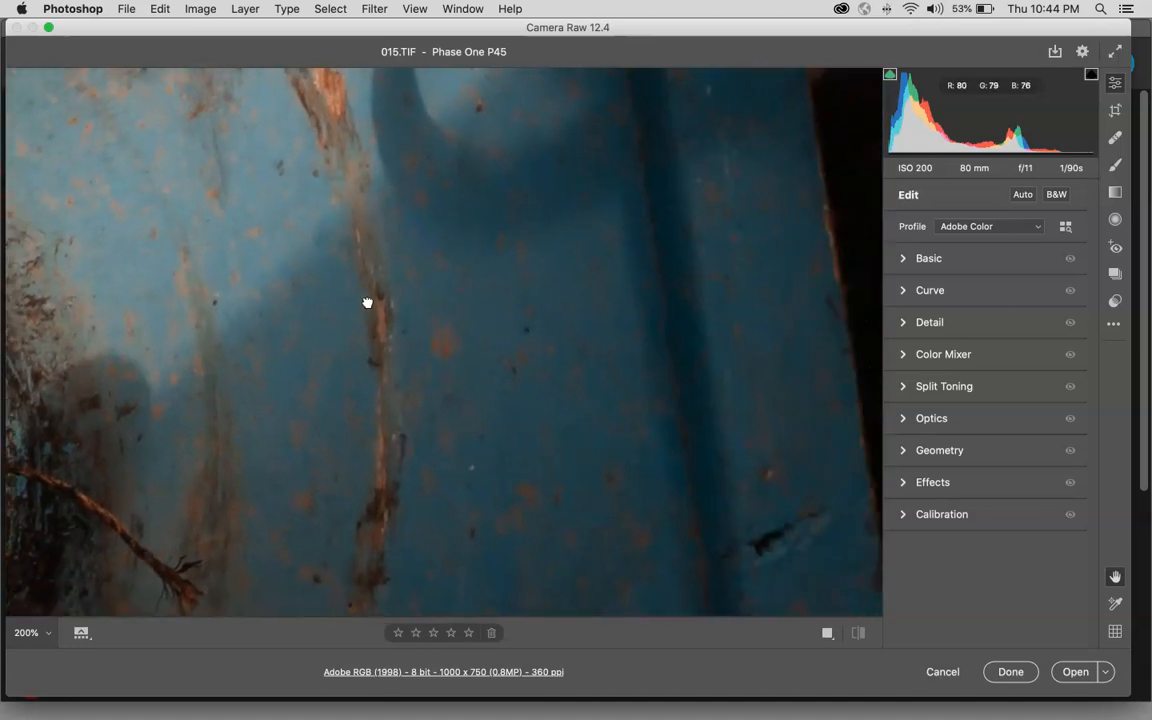
pyautogui.moveTo(823, 342); pyautogui.dragTo(766, 352)
pyautogui.moveTo(370, 334); pyautogui.dragTo(740, 334)
pyautogui.moveTo(434, 271); pyautogui.dragTo(589, 267)
pyautogui.moveTo(335, 308)
pyautogui.mouseDown()
pyautogui.moveTo(517, 190)
pyautogui.moveTo(512, 324)
pyautogui.moveTo(545, 270)
pyautogui.moveTo(479, 398)
pyautogui.moveTo(524, 388)
pyautogui.moveTo(478, 411)
pyautogui.moveTo(447, 393)
pyautogui.moveTo(522, 401)
pyautogui.moveTo(525, 381)
pyautogui.moveTo(638, 267)
pyautogui.moveTo(507, 337)
pyautogui.mouseUp()
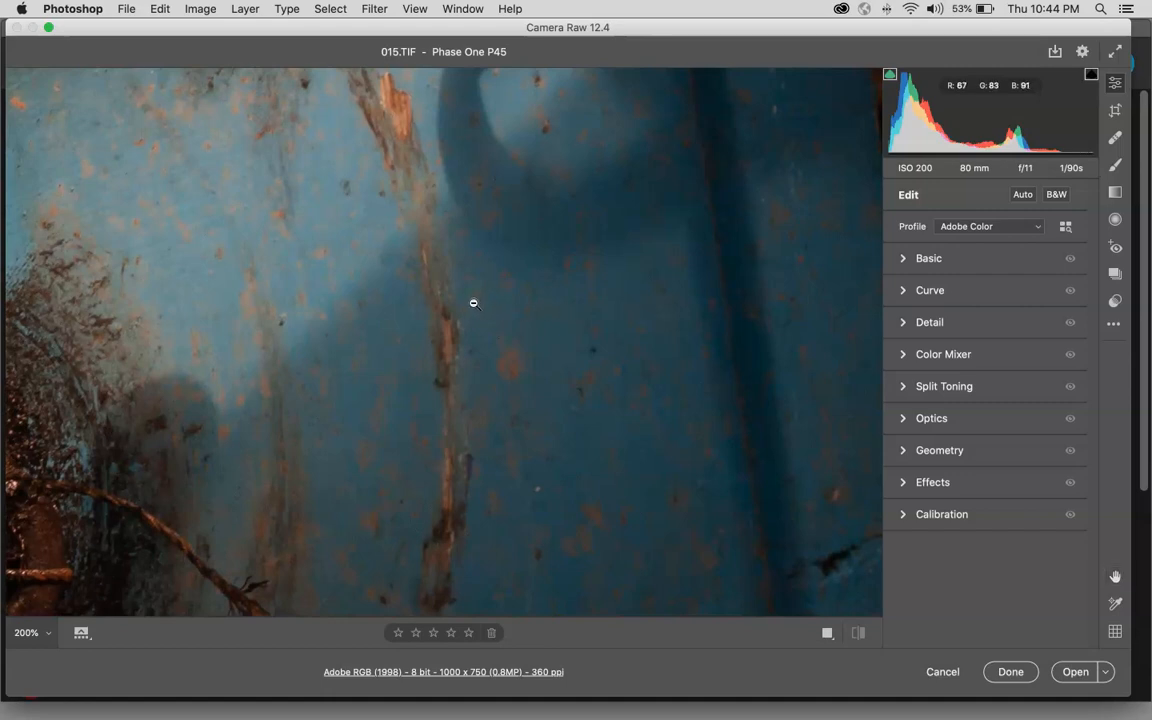
pyautogui.click(474, 303)
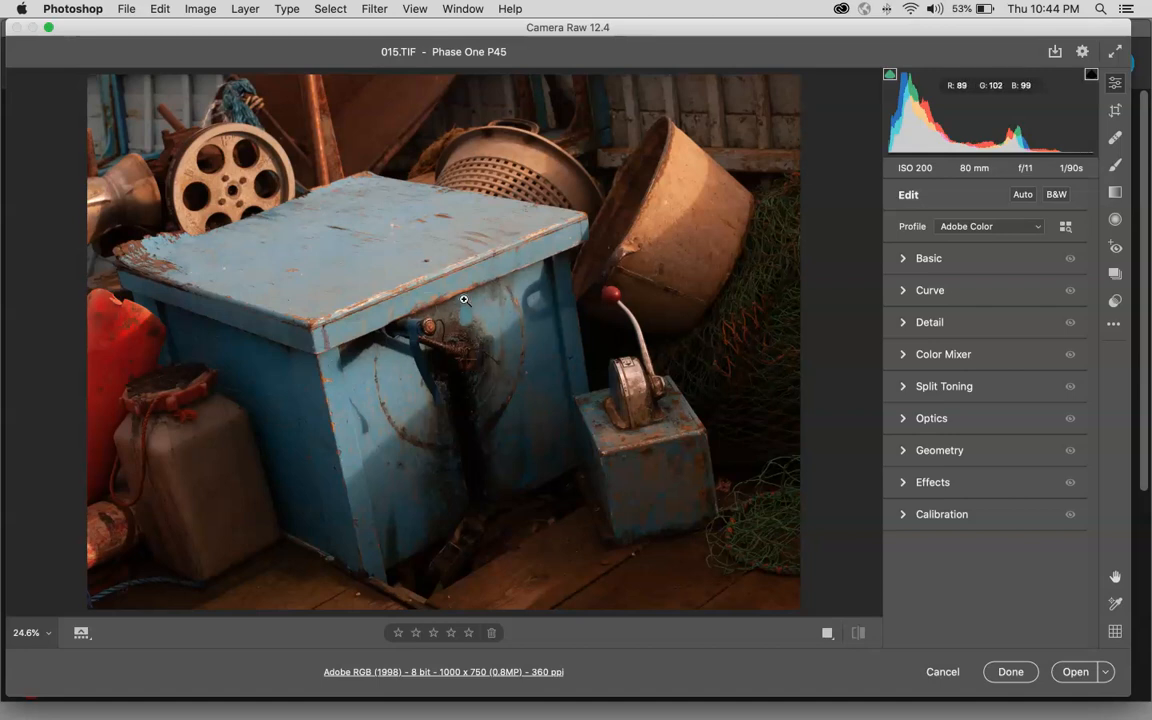
# Set the workflow output color space to ProPhoto RGB with a depth of 16 Bits/Channel
pyautogui.click(422, 676)
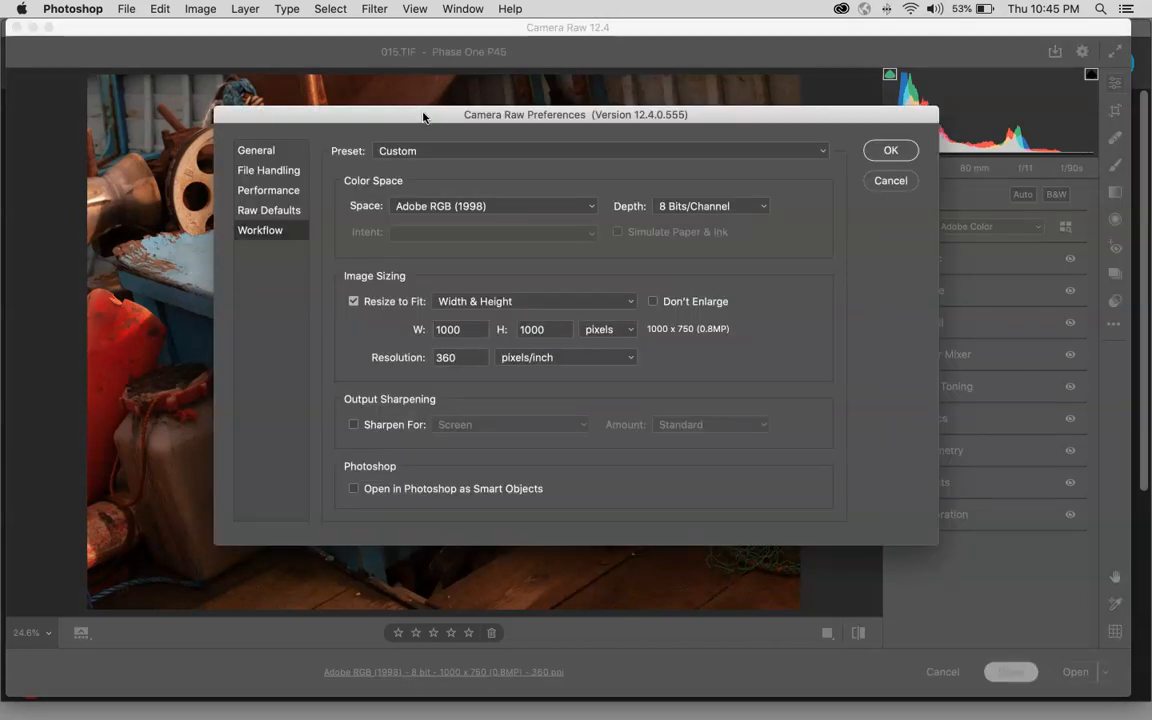
pyautogui.moveTo(420, 114); pyautogui.dragTo(255, 115)
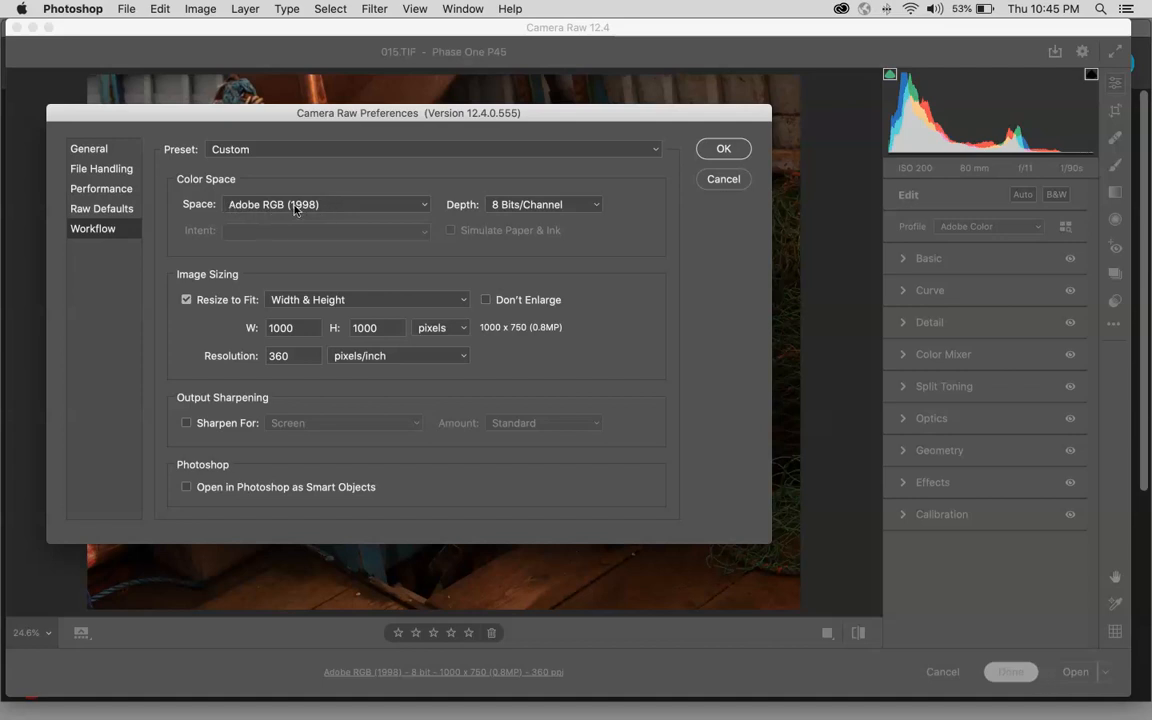
pyautogui.click(357, 206)
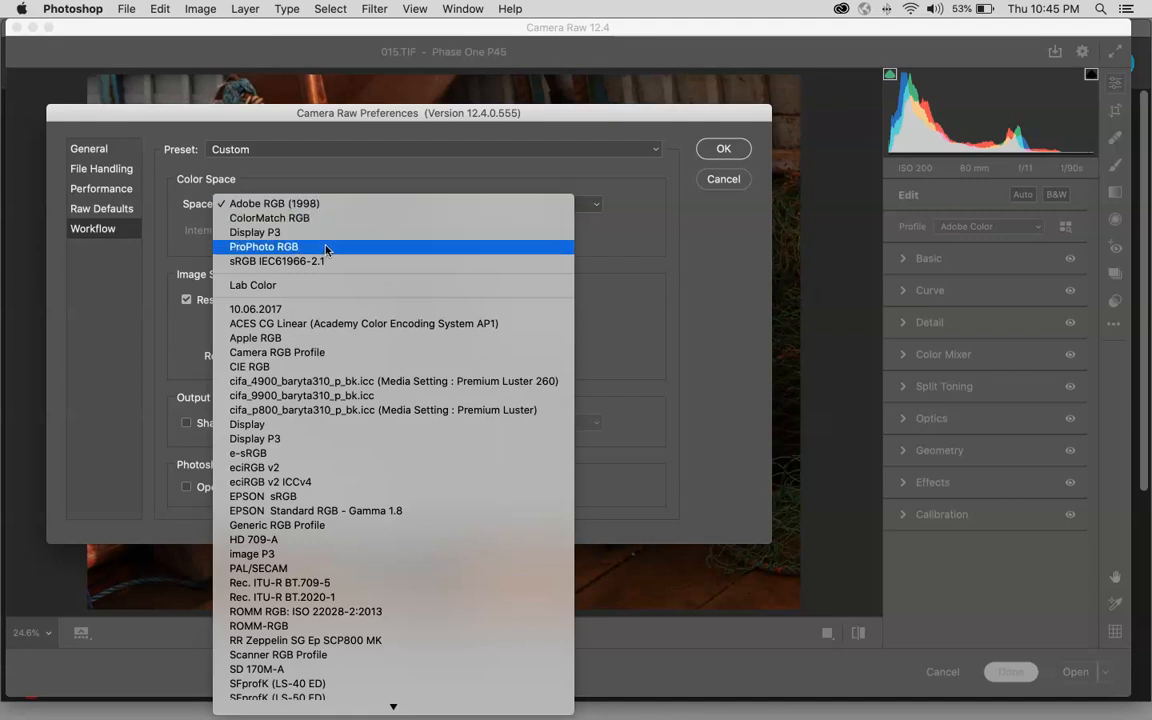
pyautogui.click(250, 248)
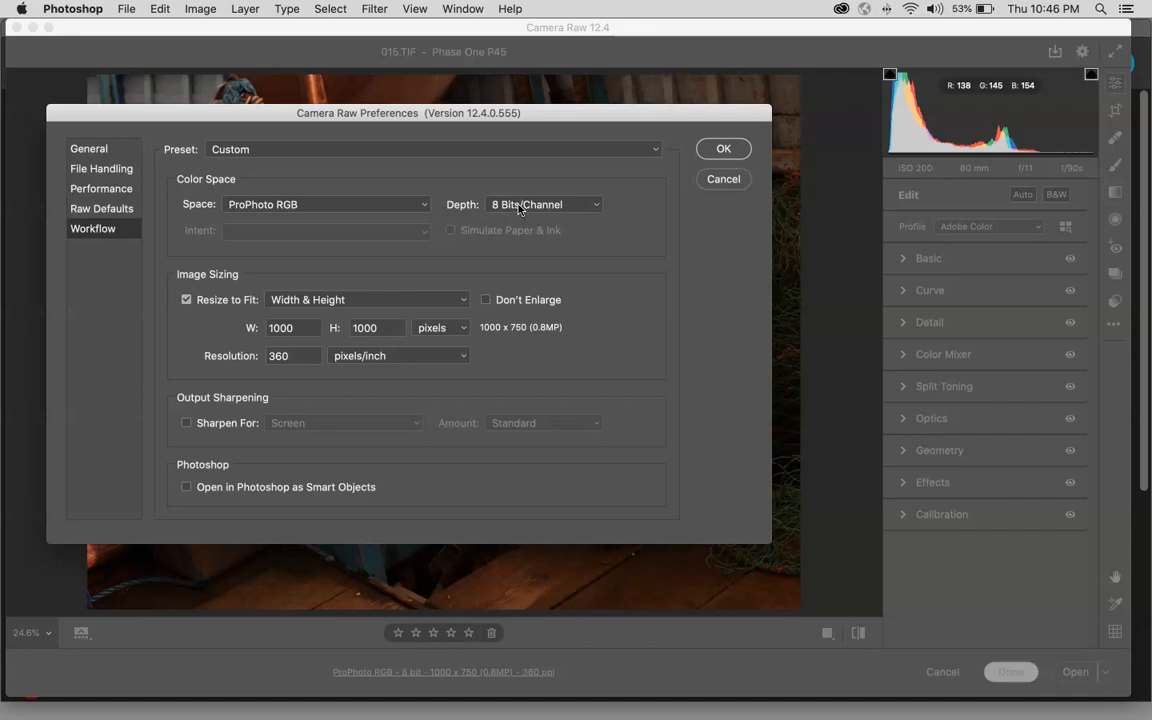
pyautogui.click(519, 207)
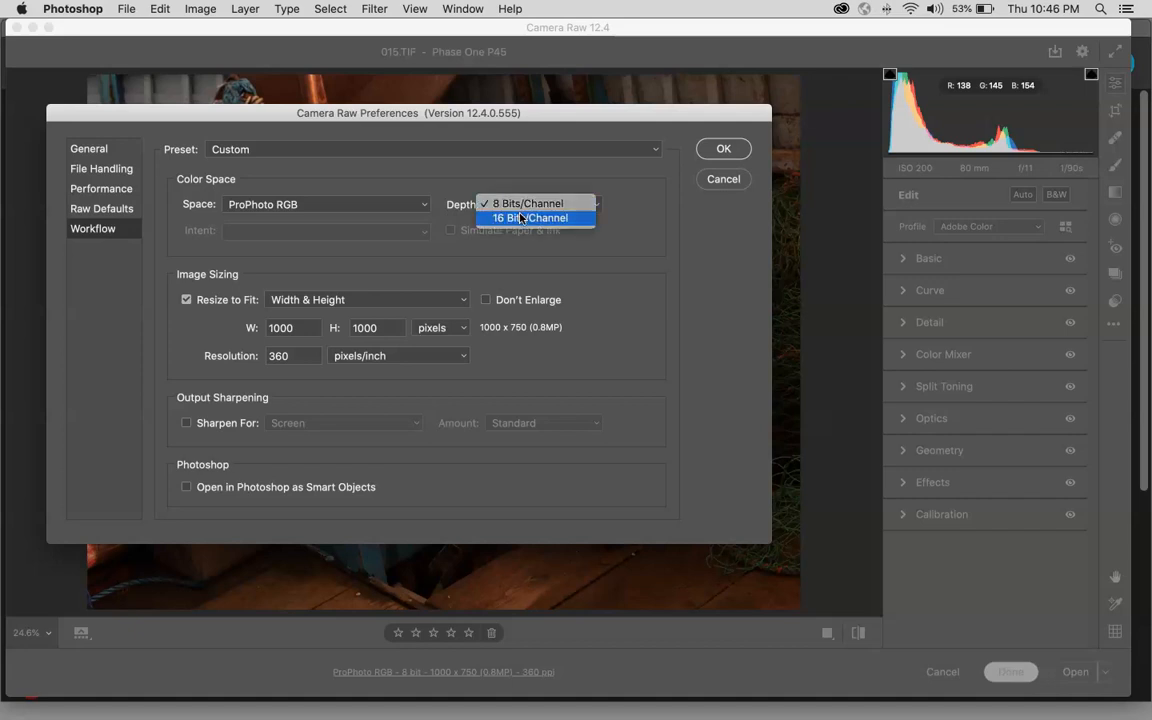
pyautogui.click(519, 217)
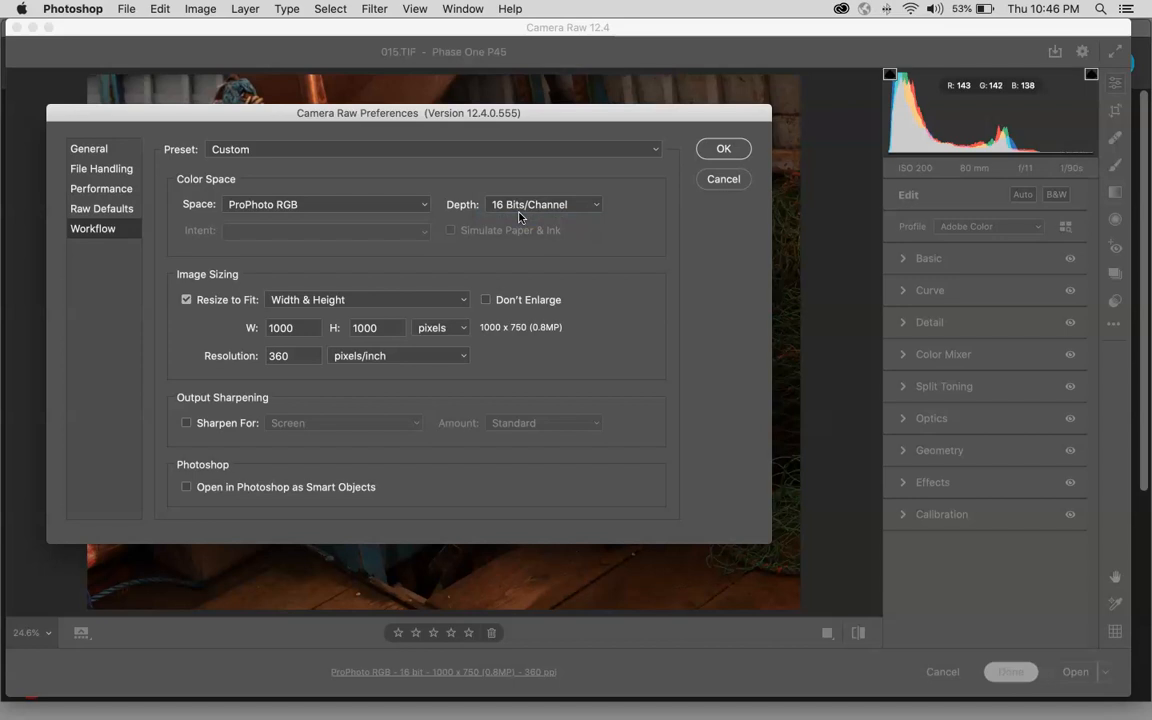
# Turn off Resize to Fit so the image keeps its default 39.3 MP size, and accept the workflow preferences
pyautogui.click(186, 300)
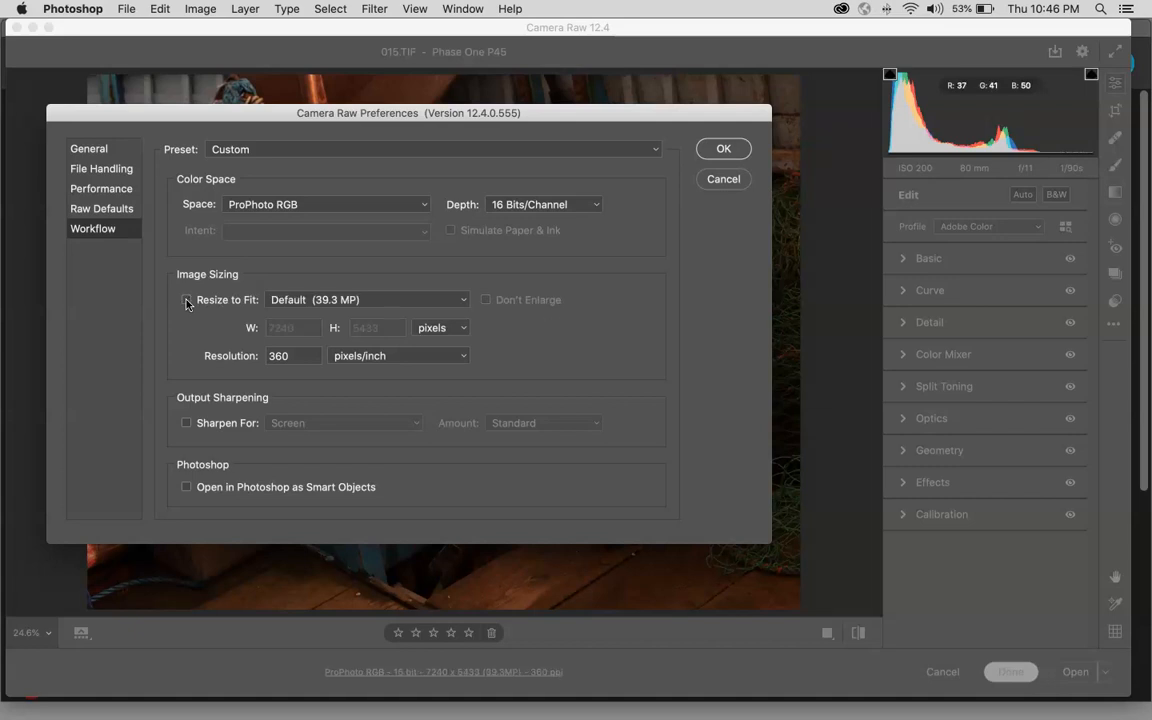
pyautogui.click(186, 301)
pyautogui.click(186, 301)
pyautogui.click(724, 149)
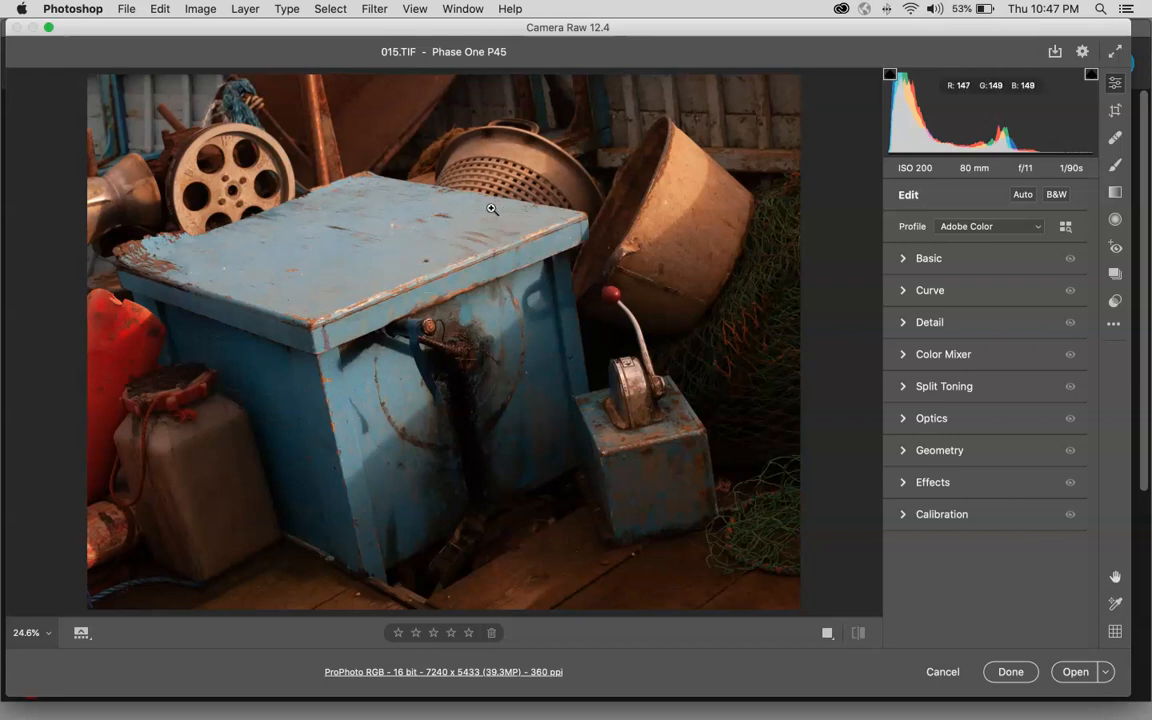
# Examine the dark area behind the red-knobbed lever for shadow clipping at up to 200%, finishing at 25%
pyautogui.scroll(1, 424, 210)
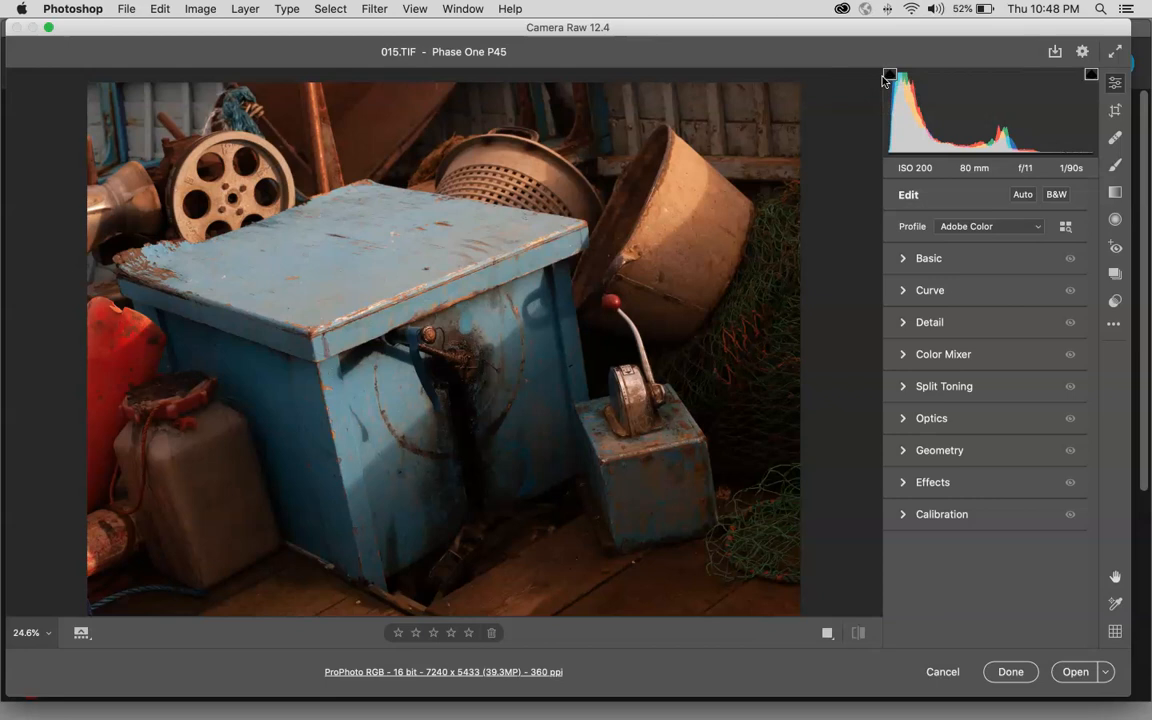
pyautogui.moveTo(958, 96)
pyautogui.press('super+plus')
pyautogui.press('super+plus')
pyautogui.press('super+plus')
pyautogui.press('super+plus')
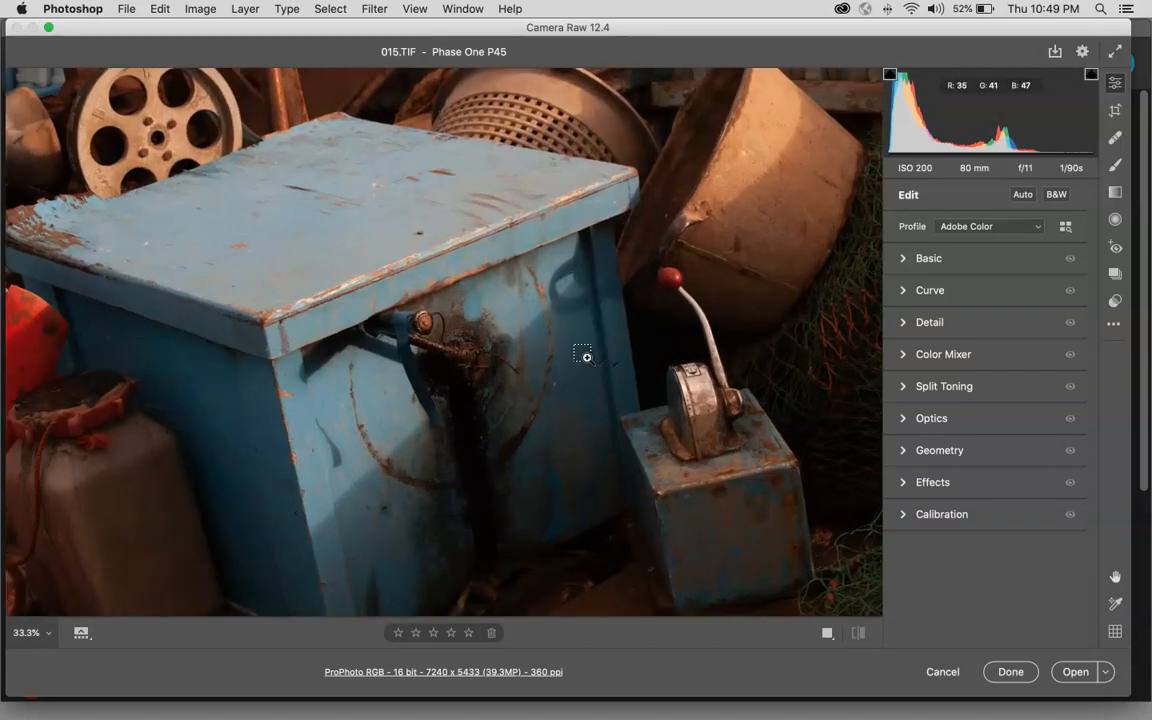
pyautogui.press('super+plus')
pyautogui.press('super+plus')
pyautogui.press('space')
pyautogui.moveTo(648, 368); pyautogui.dragTo(145, 193)
pyautogui.moveTo(748, 345); pyautogui.dragTo(88, 158)
pyautogui.moveTo(449, 73); pyautogui.dragTo(219, 380)
pyautogui.moveTo(226, 264); pyautogui.dragTo(381, 275)
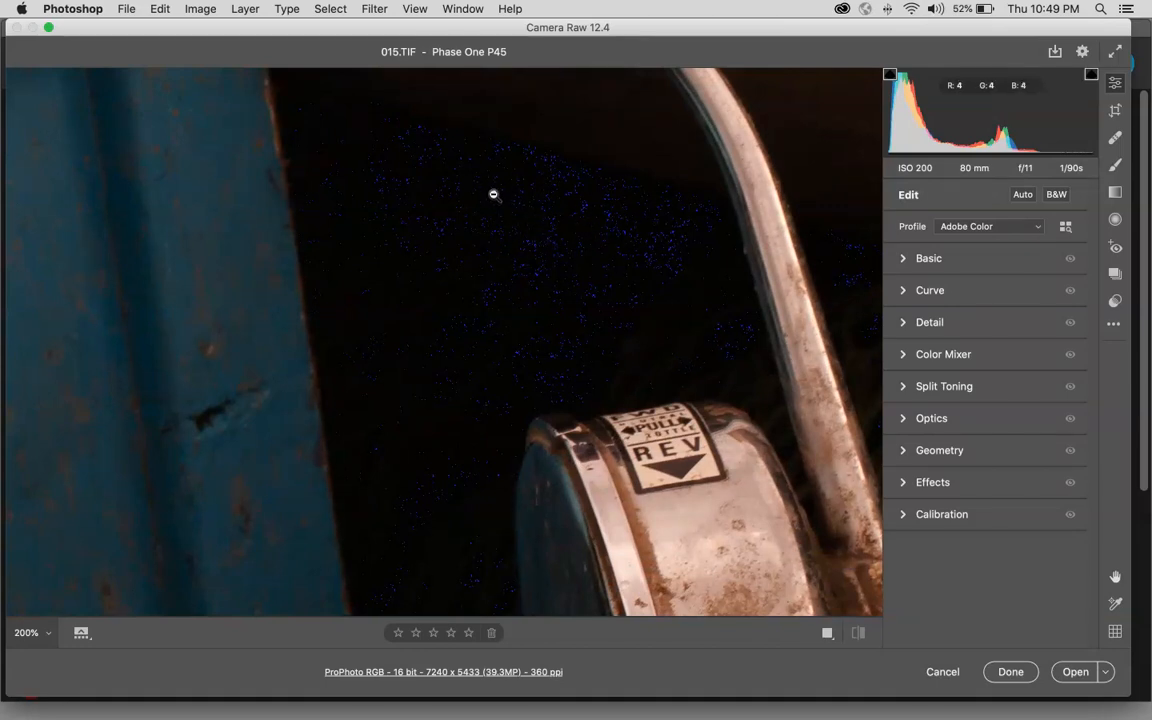
pyautogui.keyDown('alt'); pyautogui.click(460, 231); pyautogui.keyUp('alt')
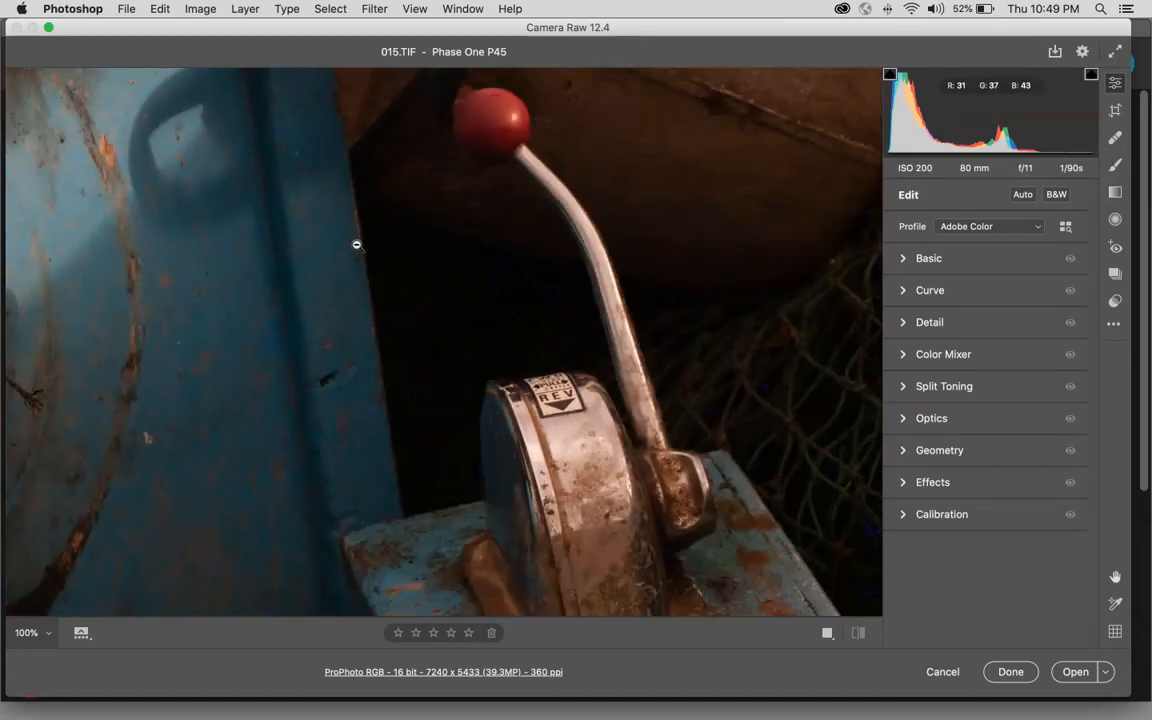
pyautogui.press('super+minus')
pyautogui.press('super+minus')
pyautogui.press('super+minus')
pyautogui.press('super+minus')
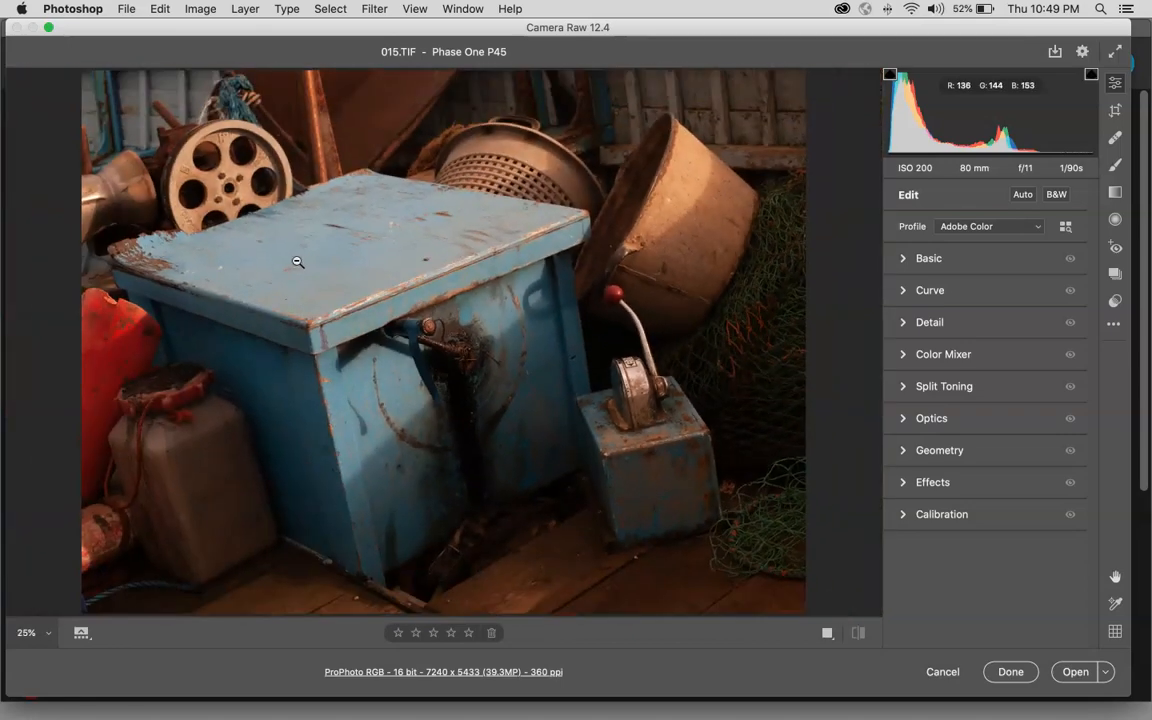
# Examine the bright metal object at the photo's left edge at 300%, finishing with the whole photo fitted in view
pyautogui.press('space')
pyautogui.moveTo(386, 239); pyautogui.dragTo(505, 315)
pyautogui.press('super+plus')
pyautogui.press('super+plus')
pyautogui.press('super+plus')
pyautogui.press('super+plus')
pyautogui.press('space')
pyautogui.press('super+plus')
pyautogui.press('super+plus')
pyautogui.press('space')
pyautogui.moveTo(424, 260); pyautogui.dragTo(853, 427)
pyautogui.moveTo(251, 231); pyautogui.dragTo(760, 452)
pyautogui.moveTo(362, 231); pyautogui.dragTo(880, 430)
pyautogui.moveTo(159, 151); pyautogui.dragTo(690, 305)
pyautogui.moveTo(122, 91); pyautogui.dragTo(660, 335)
pyautogui.moveTo(95, 92); pyautogui.dragTo(700, 390)
pyautogui.moveTo(115, 80); pyautogui.dragTo(743, 440)
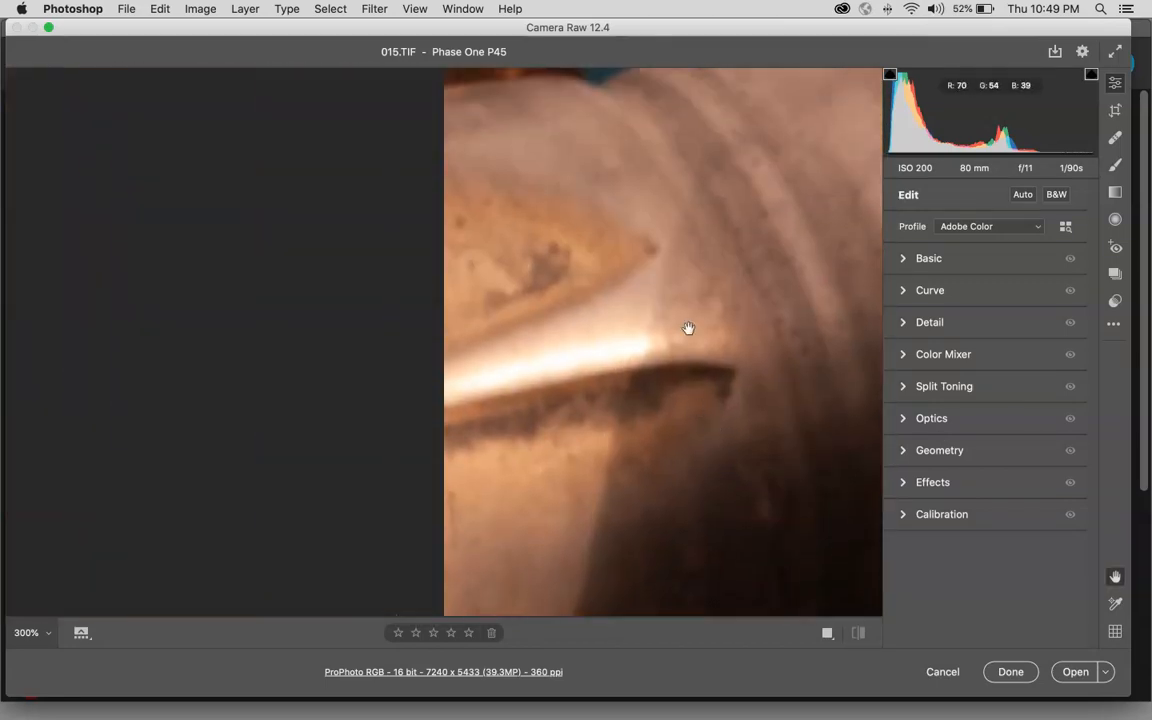
pyautogui.moveTo(682, 318); pyautogui.dragTo(564, 348)
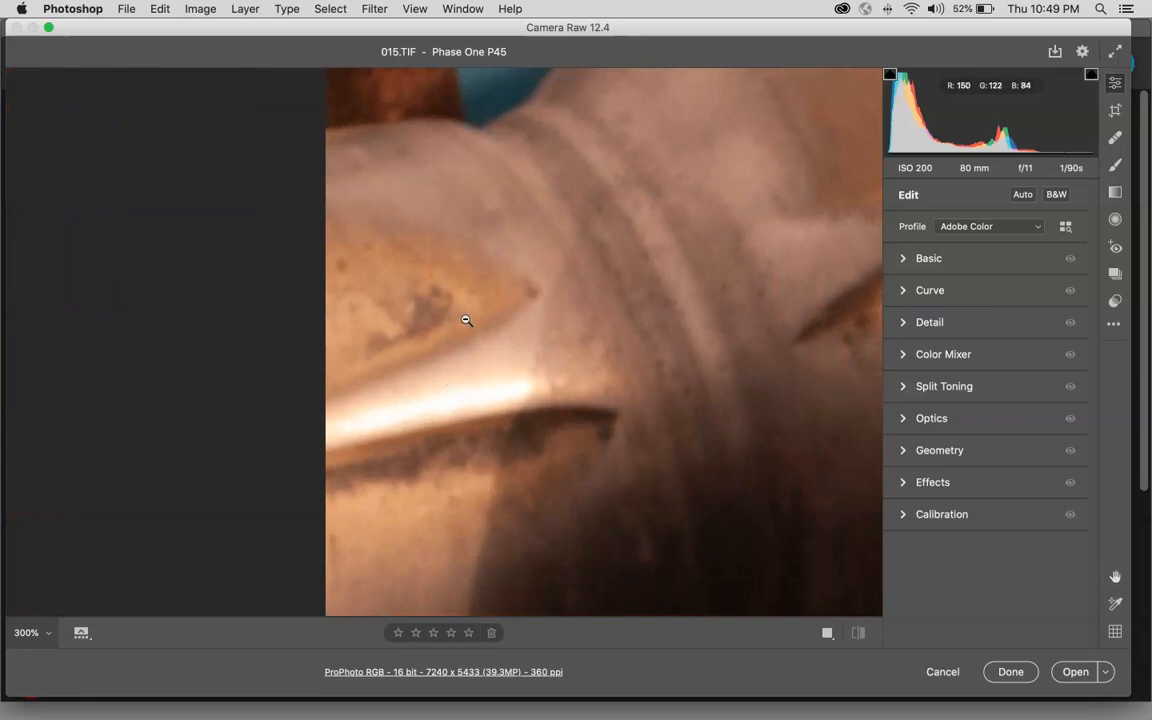
pyautogui.press('super+minus')
pyautogui.press('super+0')
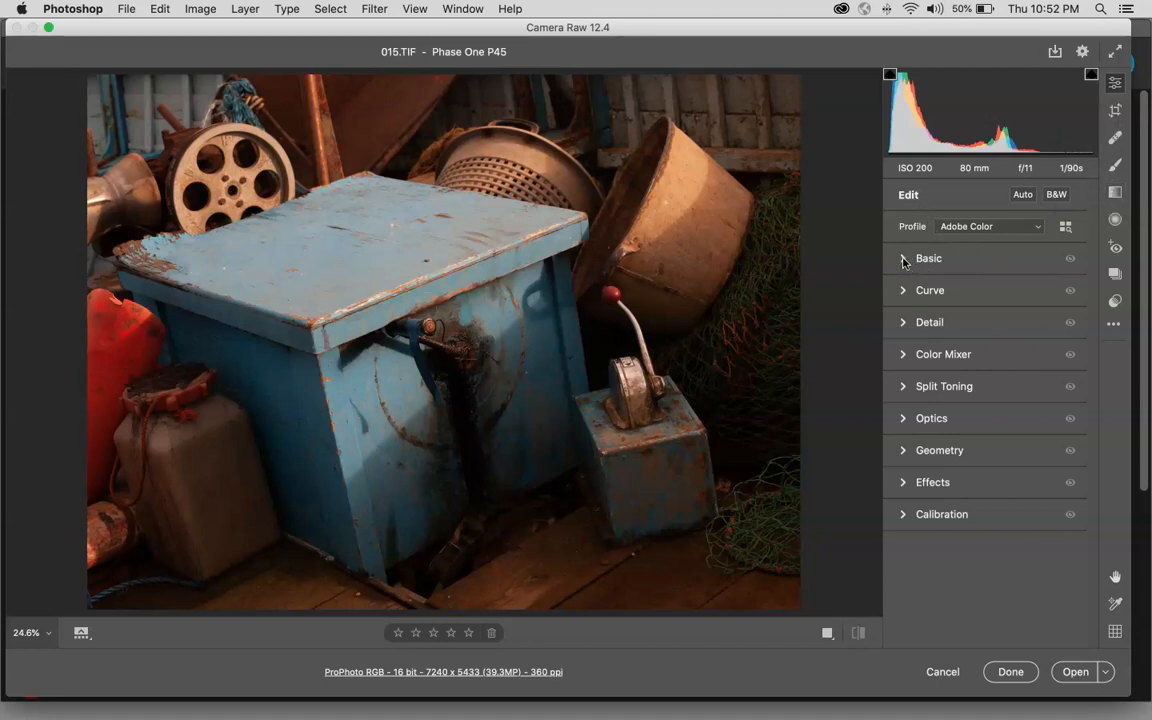
# Check the available profiles, keeping Adobe Color, and expand the Basic adjustment section
pyautogui.click(960, 227)
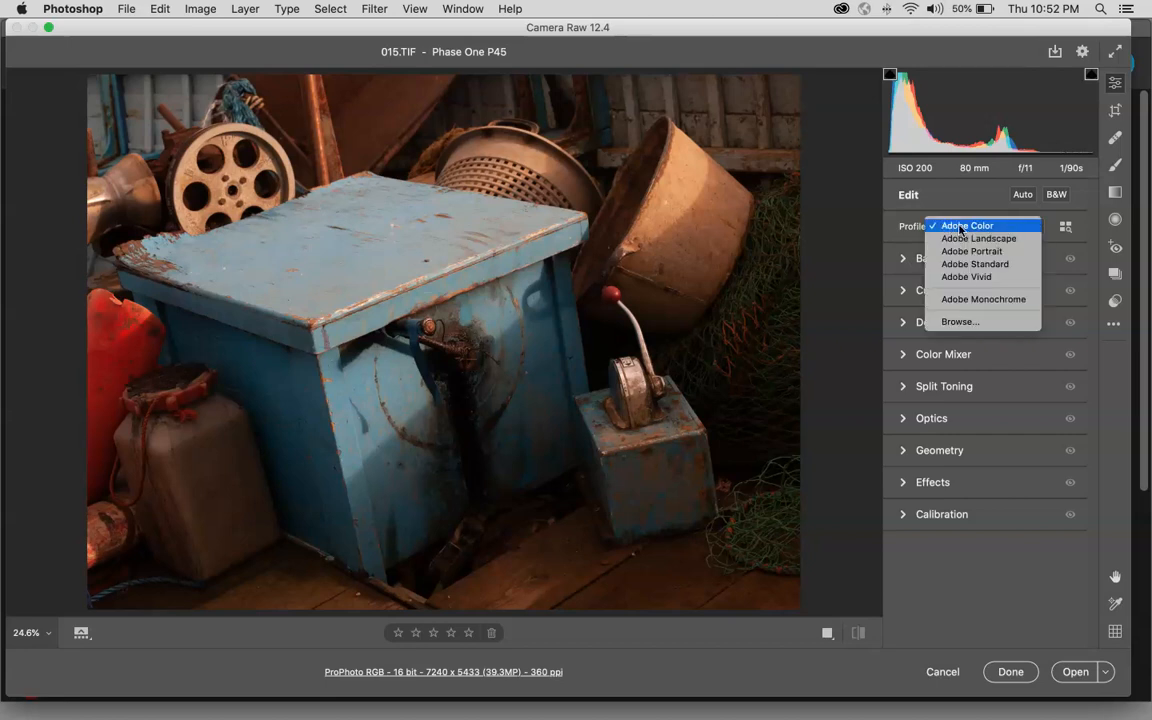
pyautogui.click(907, 229)
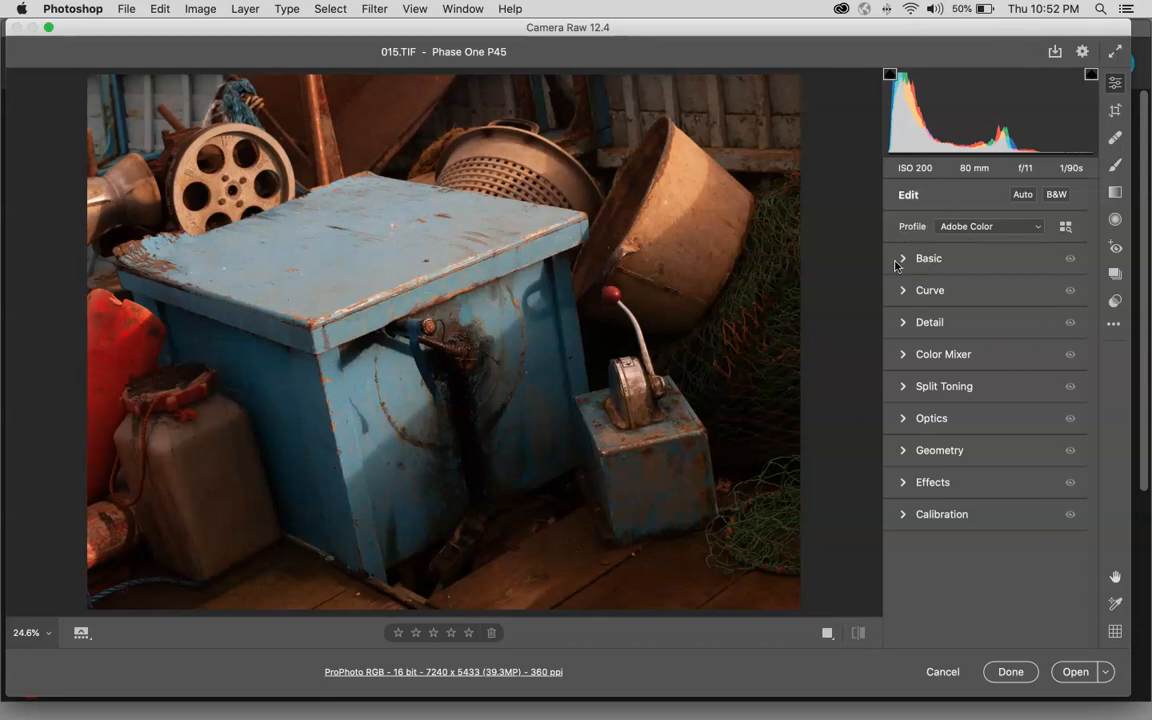
pyautogui.click(902, 259)
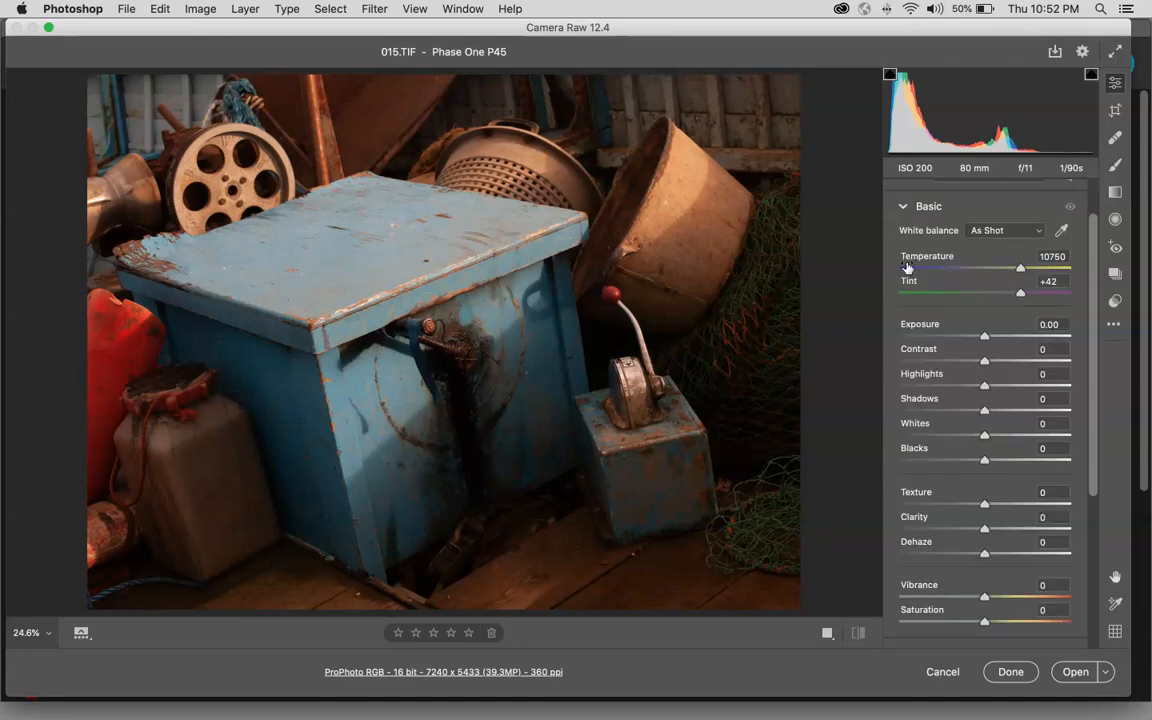
# Look over the Basic adjustments from White balance down to Saturation
pyautogui.scroll(-3, 930, 263)
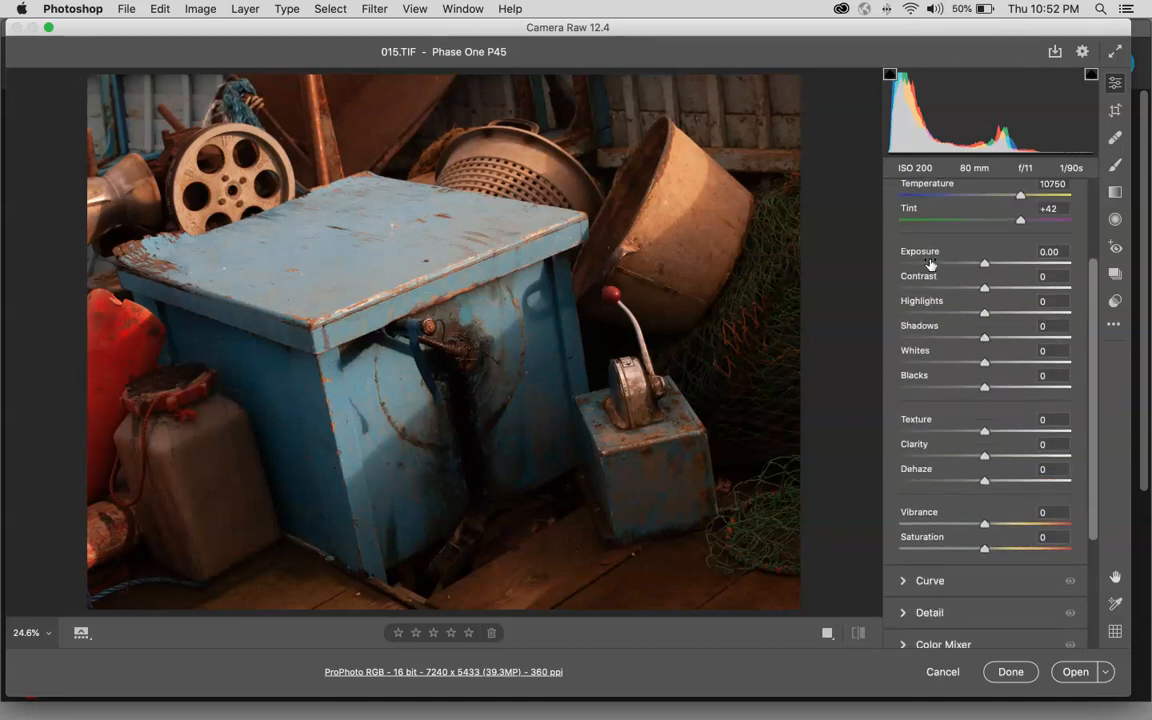
pyautogui.scroll(5, 930, 263)
pyautogui.scroll(-3, 930, 263)
pyautogui.scroll(-2, 930, 263)
pyautogui.scroll(3, 925, 255)
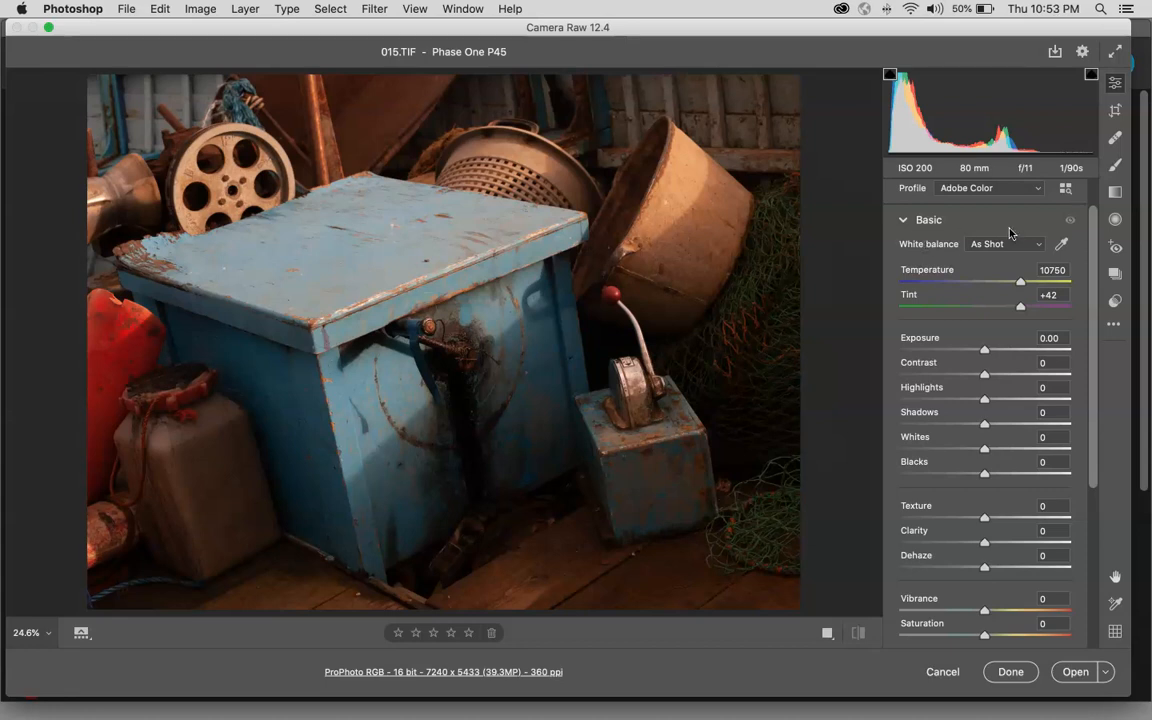
pyautogui.scroll(-1, 977, 233)
pyautogui.scroll(-3, 977, 233)
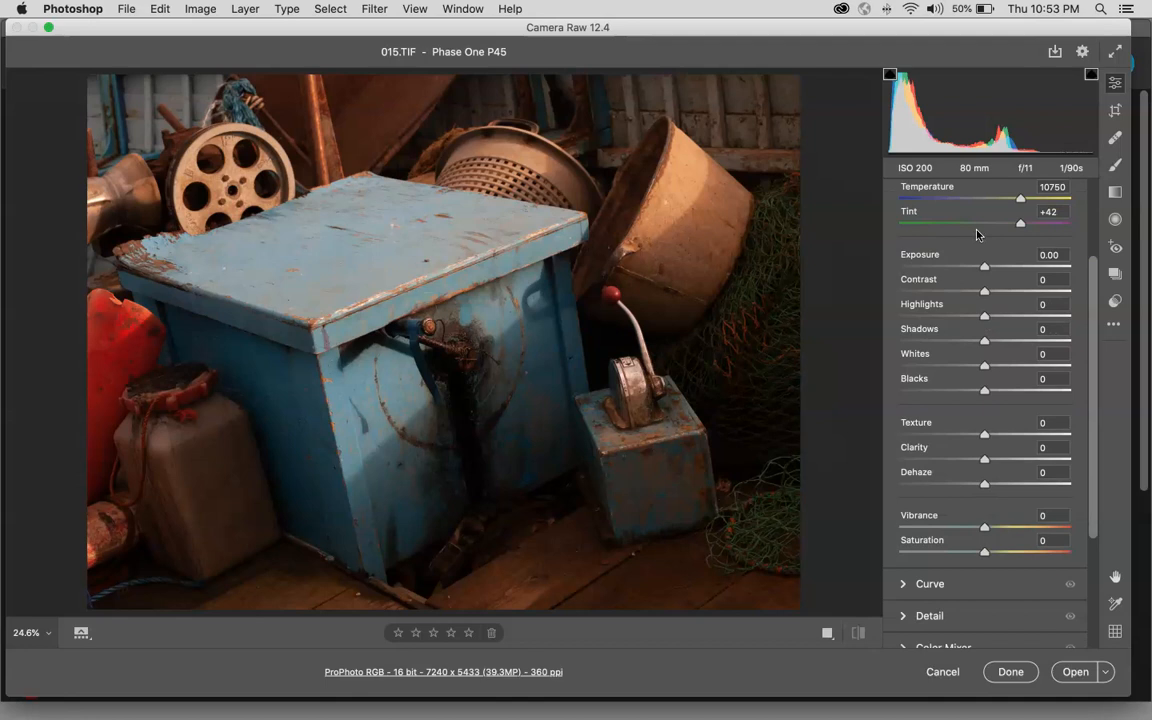
pyautogui.scroll(5, 977, 234)
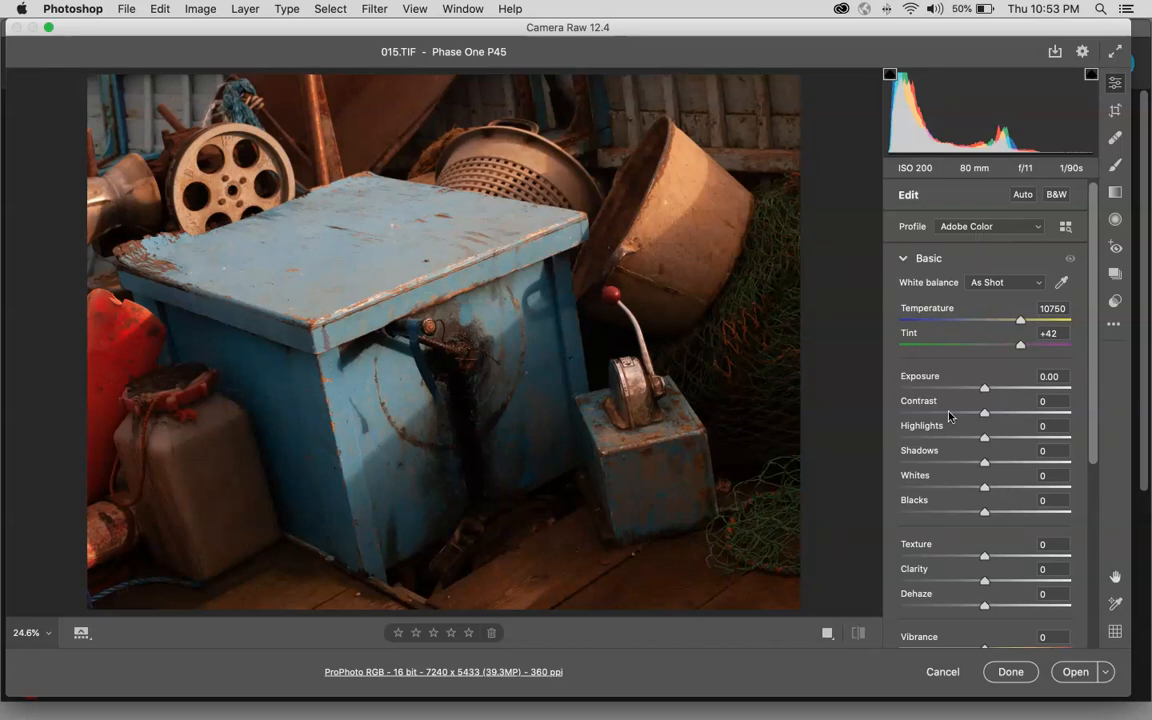
# Push Whites to the +100 maximum and settle it at +50, judging the lever area at 100%
pyautogui.click(774, 315)
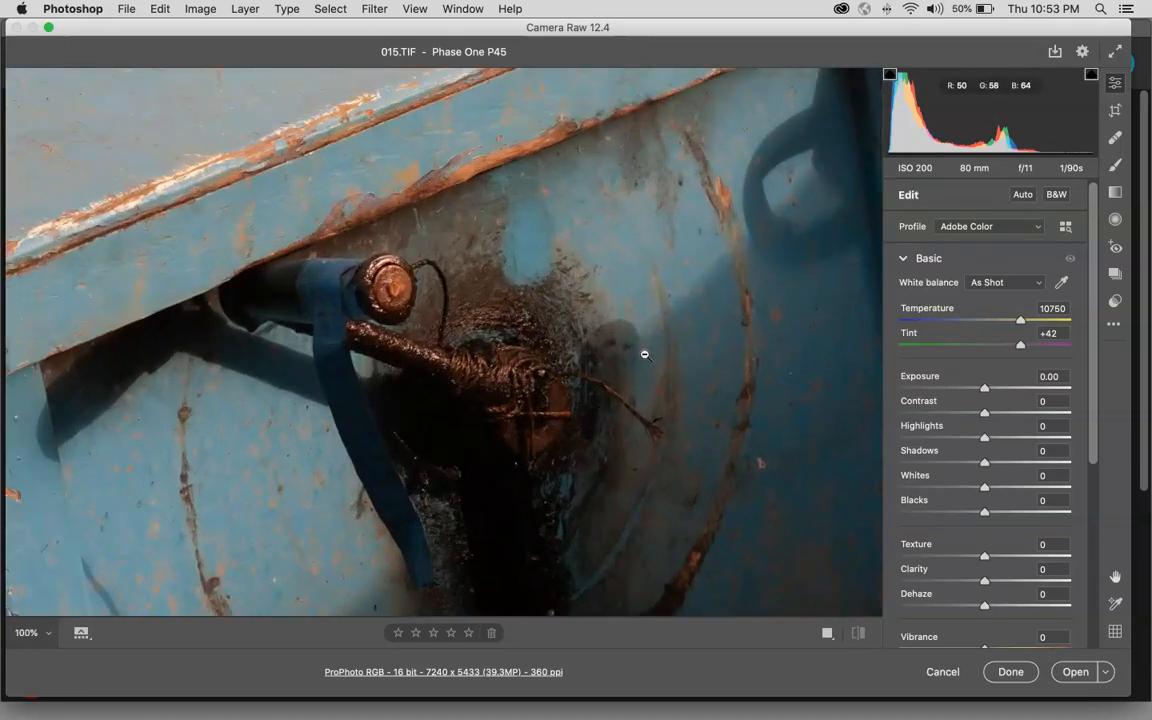
pyautogui.press('space')
pyautogui.moveTo(640, 353); pyautogui.dragTo(172, 239)
pyautogui.moveTo(632, 265); pyautogui.dragTo(388, 340)
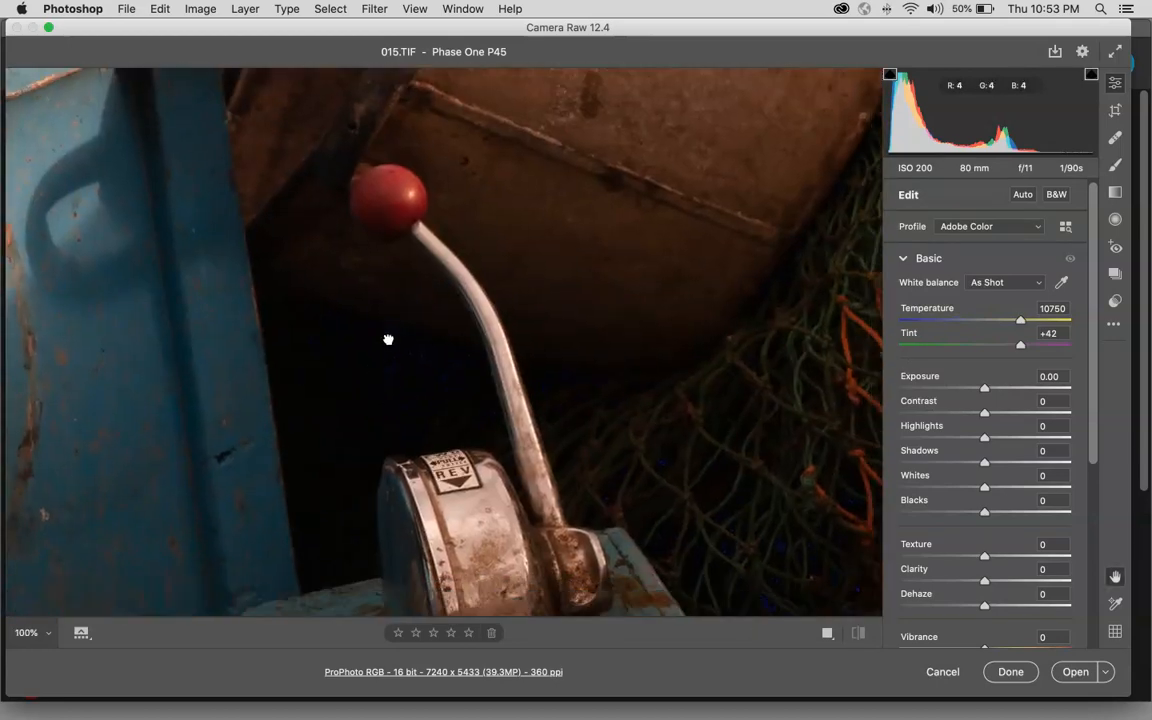
pyautogui.moveTo(641, 371); pyautogui.dragTo(627, 337)
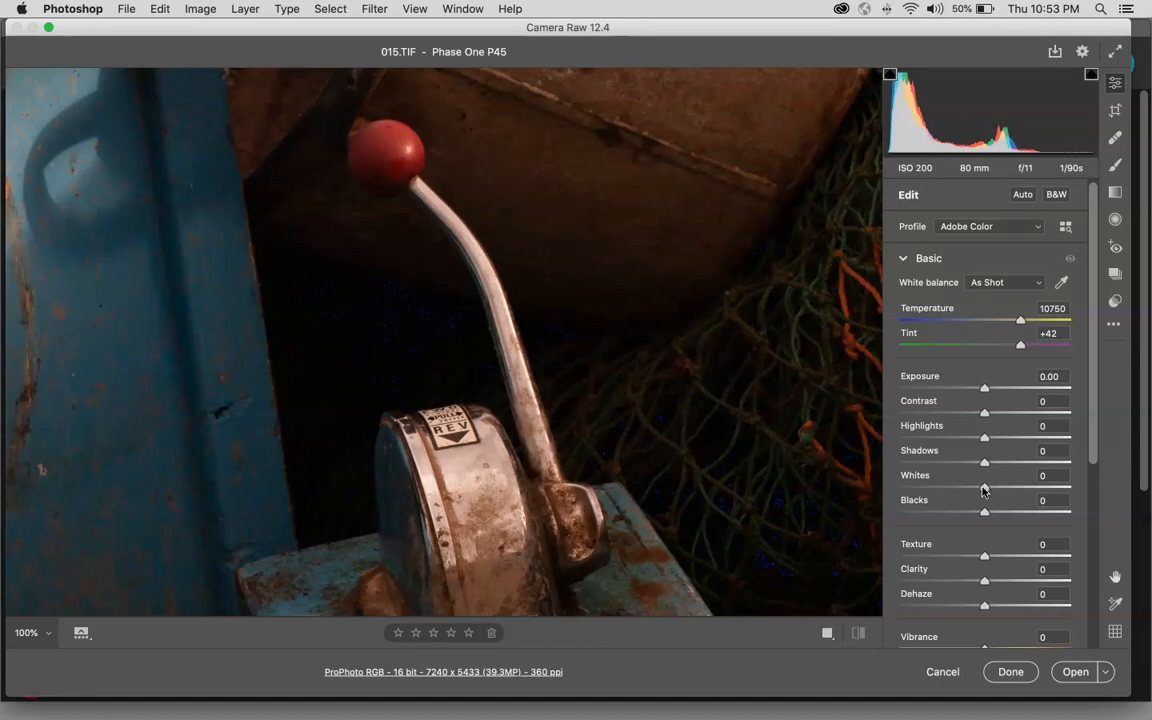
pyautogui.moveTo(984, 490); pyautogui.dragTo(1150, 507)
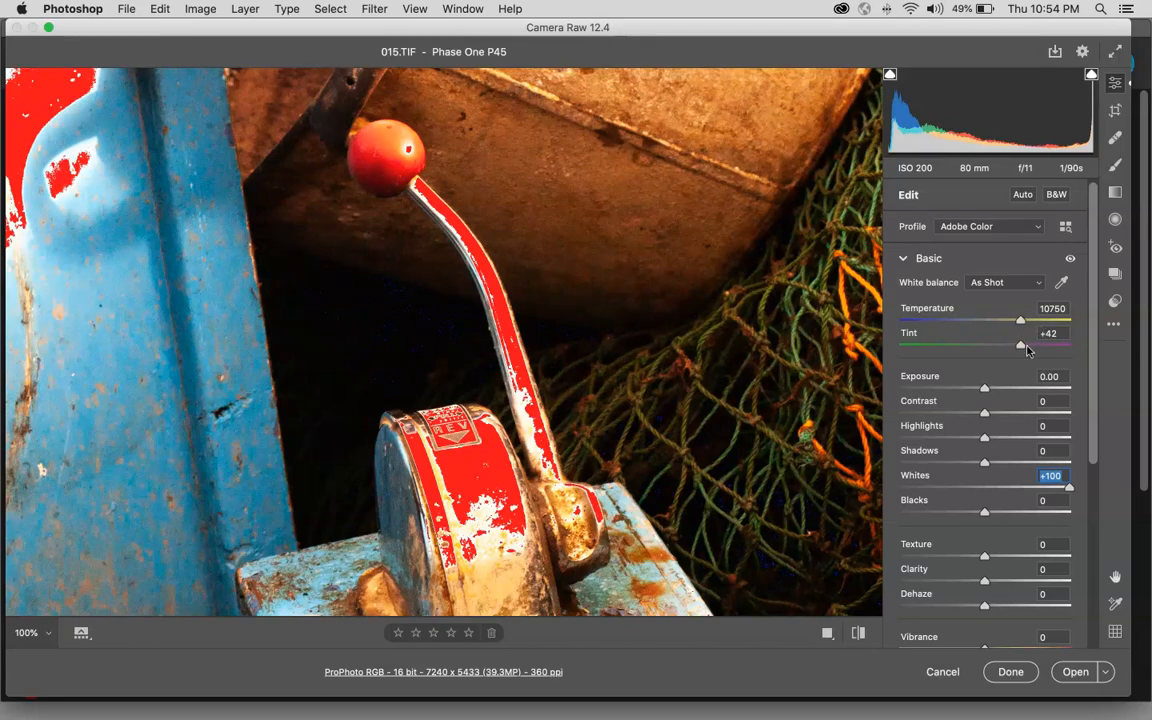
pyautogui.moveTo(1068, 490); pyautogui.dragTo(1031, 489)
pyautogui.press('Down')
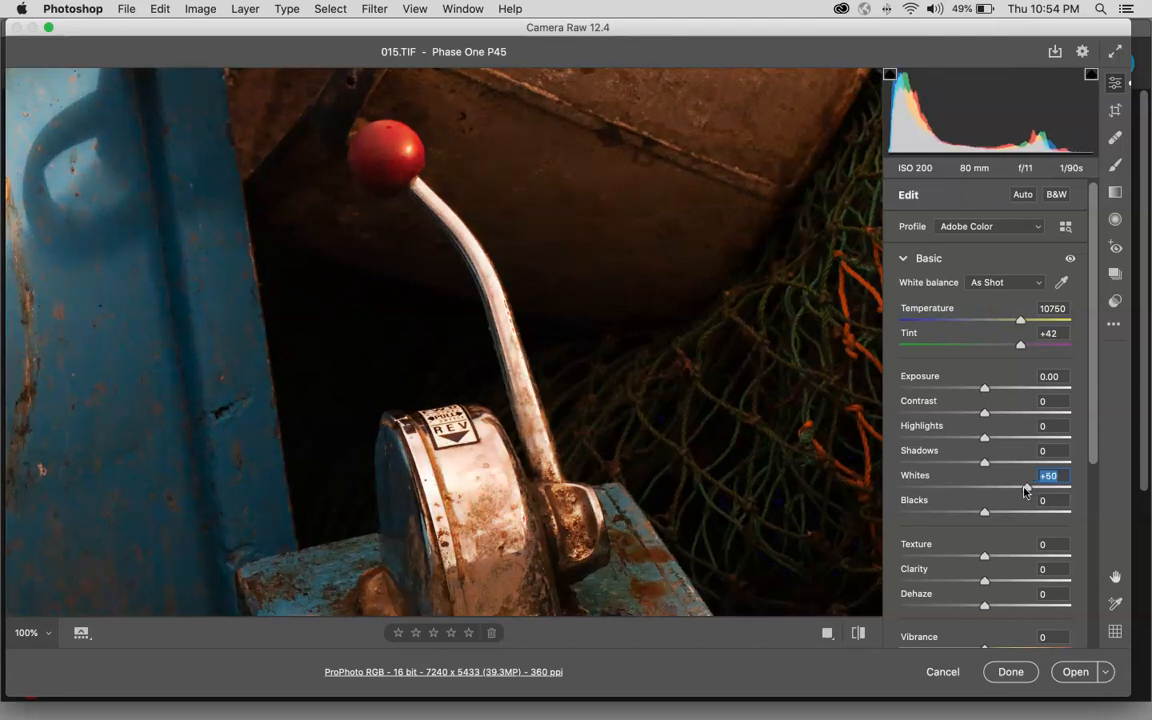
pyautogui.press('Down')
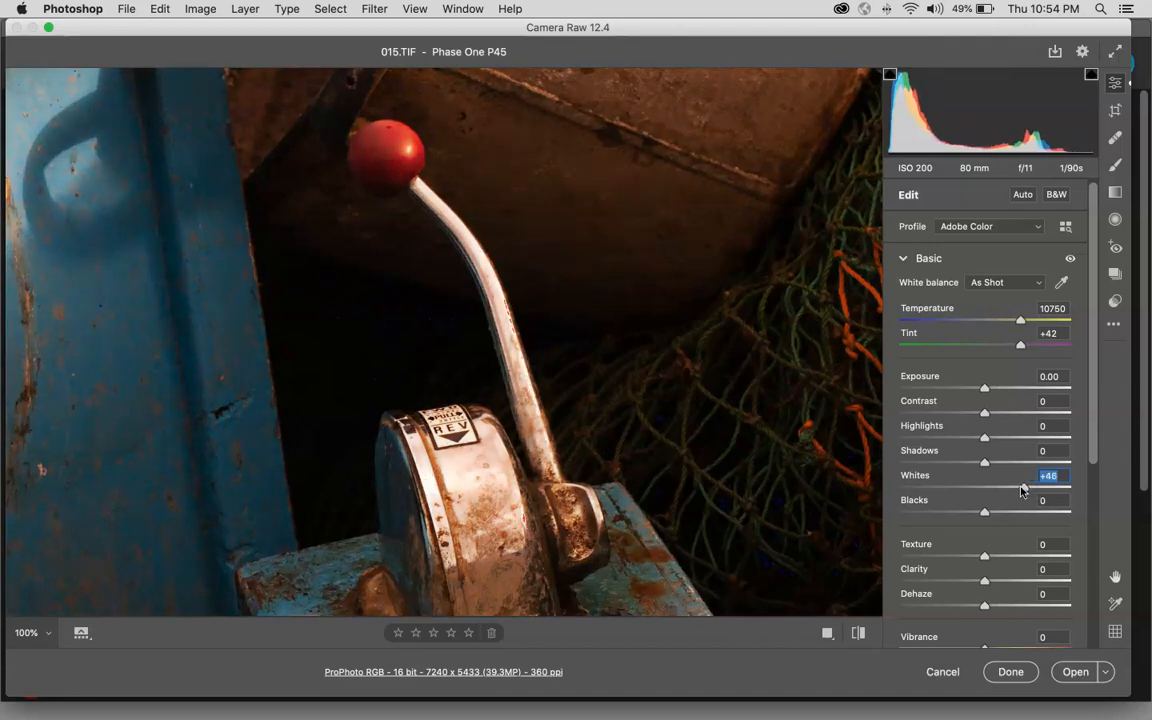
pyautogui.moveTo(1022, 490); pyautogui.dragTo(1025, 490)
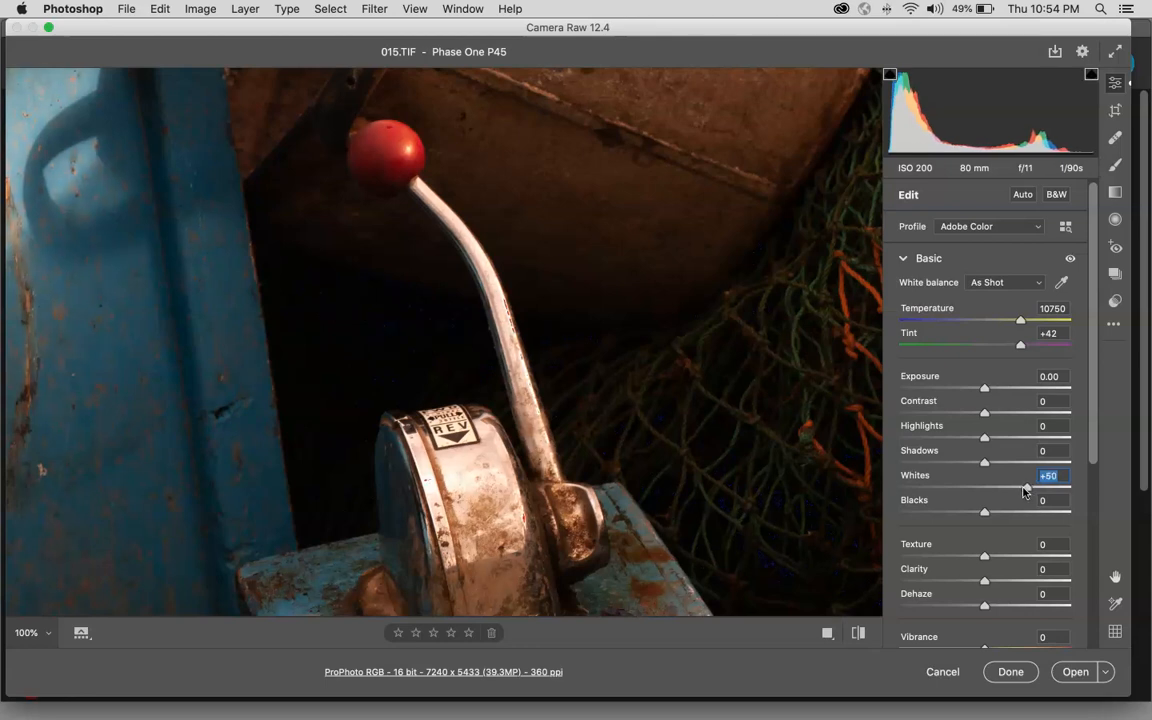
# Inspect the lever's metal housing for highlight clipping at up to 428.7%, finishing at 25%
pyautogui.moveTo(393, 358); pyautogui.dragTo(468, 144)
pyautogui.press('space')
pyautogui.moveTo(423, 396); pyautogui.dragTo(429, 146)
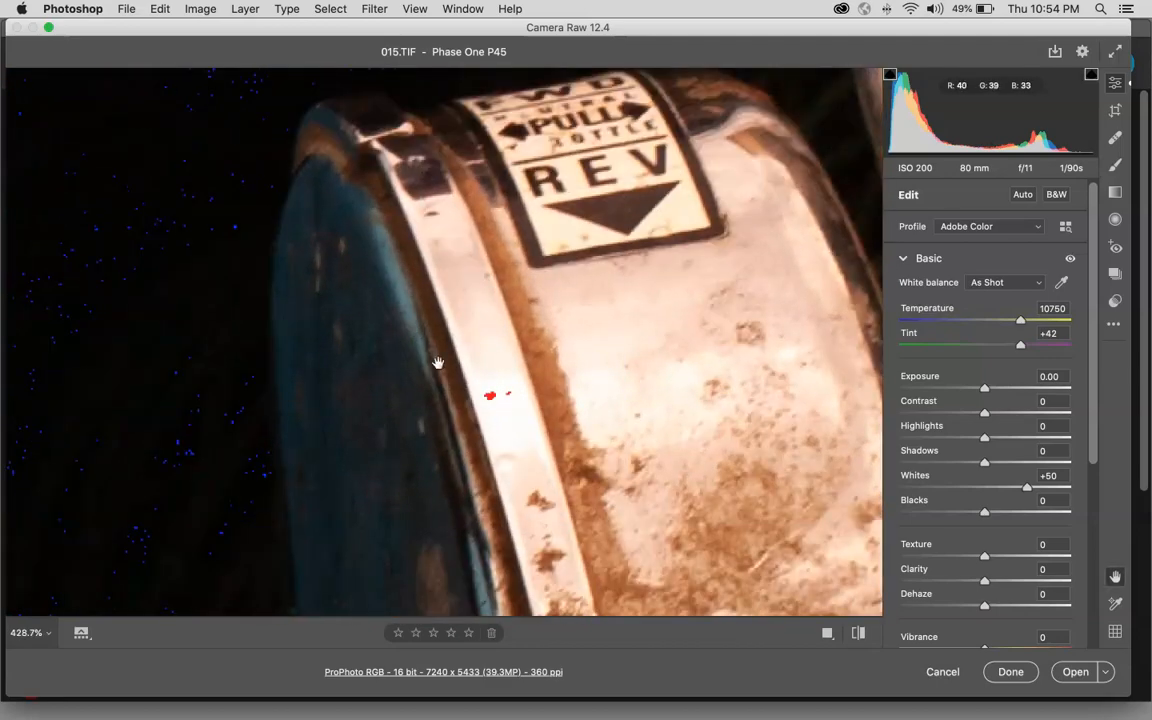
pyautogui.moveTo(437, 363); pyautogui.dragTo(446, 222)
pyautogui.press('super+minus')
pyautogui.press('super+minus')
pyautogui.press('super+minus')
pyautogui.press('super+minus')
pyautogui.press('super+minus')
pyautogui.press('super+minus')
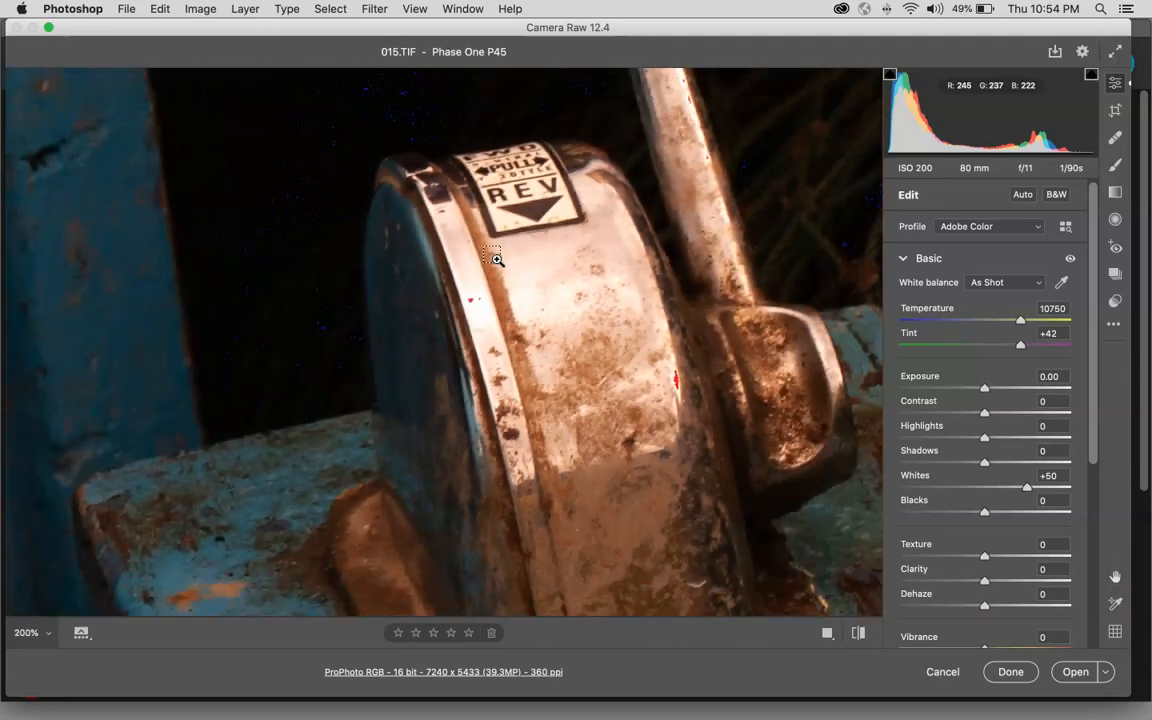
pyautogui.press('super+minus')
pyautogui.press('super+minus')
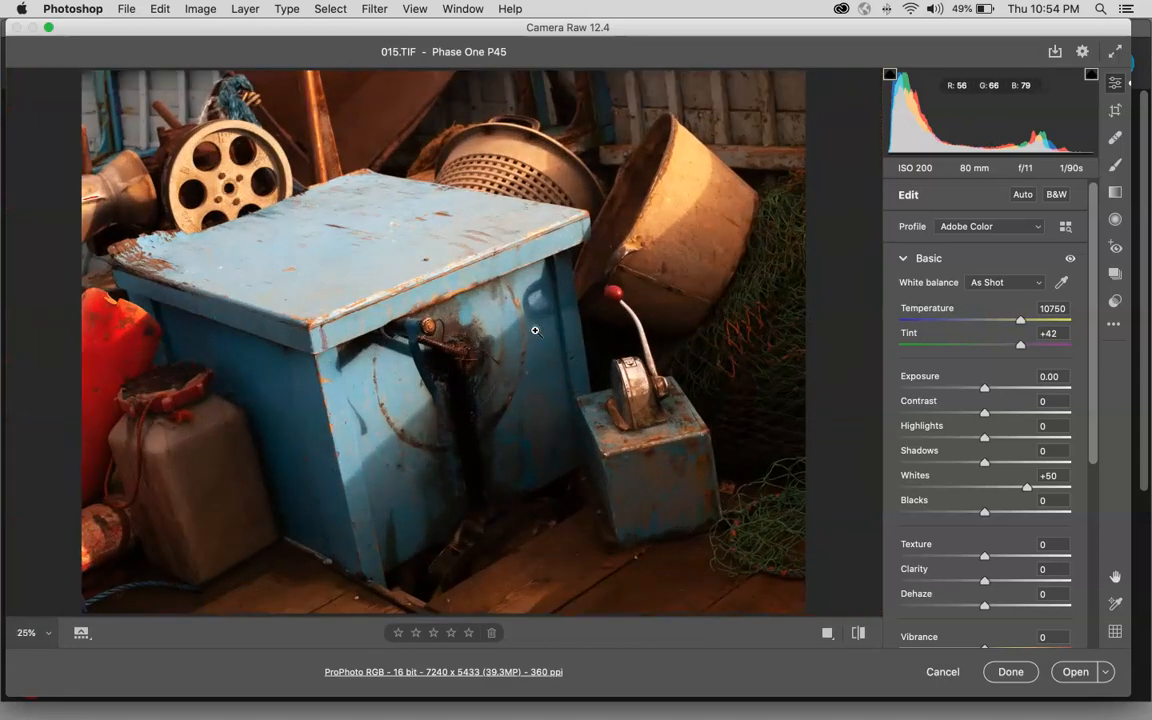
# Readjust Whites to +59
pyautogui.moveTo(1014, 489)
pyautogui.mouseDown()
pyautogui.moveTo(983, 488)
pyautogui.moveTo(1020, 489)
pyautogui.mouseUp()
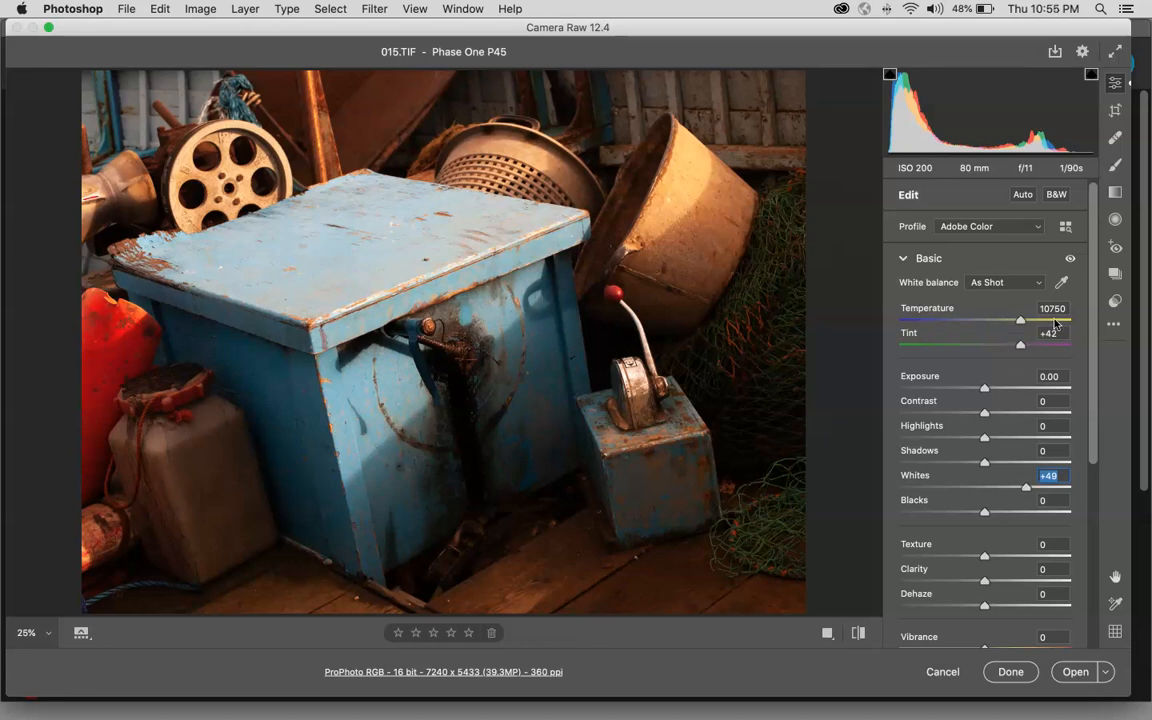
pyautogui.click(1032, 489)
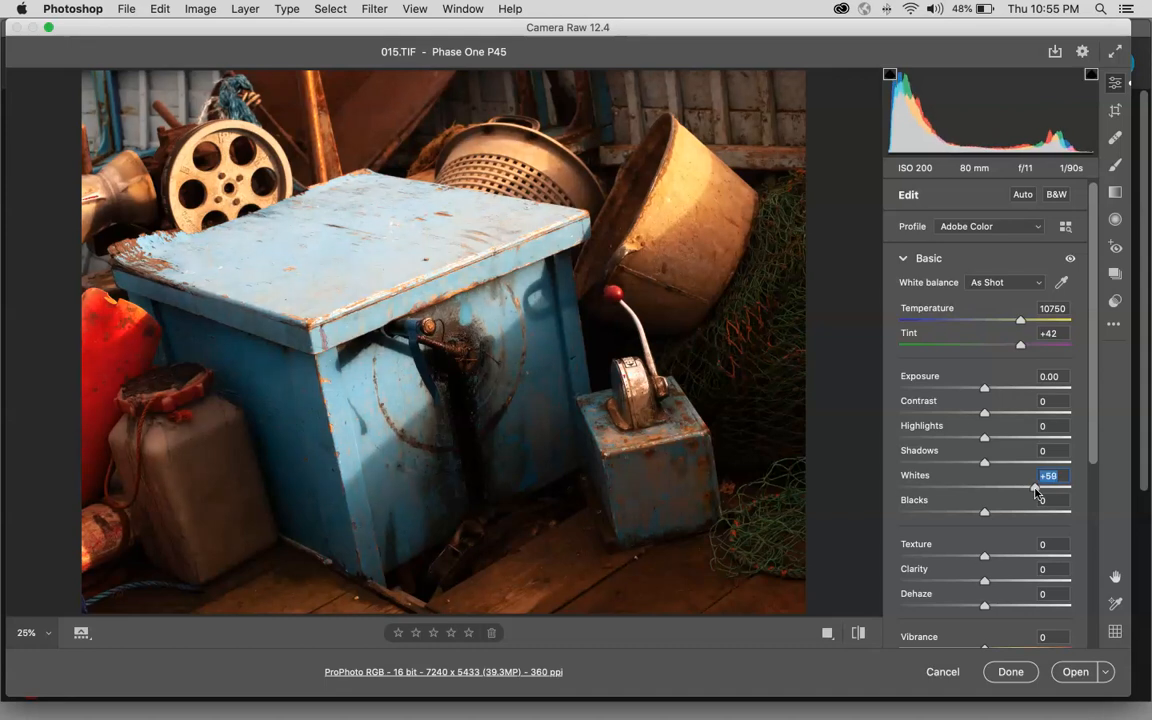
# Compare nearby Whites values around +50 and settle the slider at +60
pyautogui.press('Down')
pyautogui.press('Down')
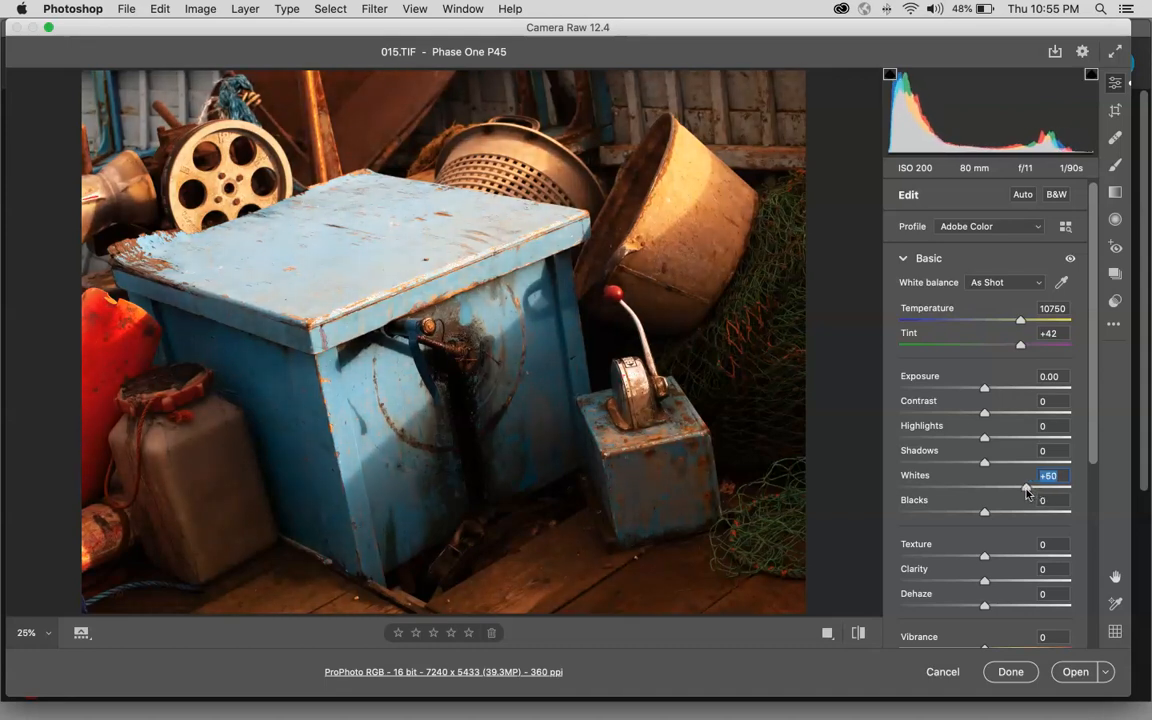
pyautogui.press('Up')
pyautogui.press('Up')
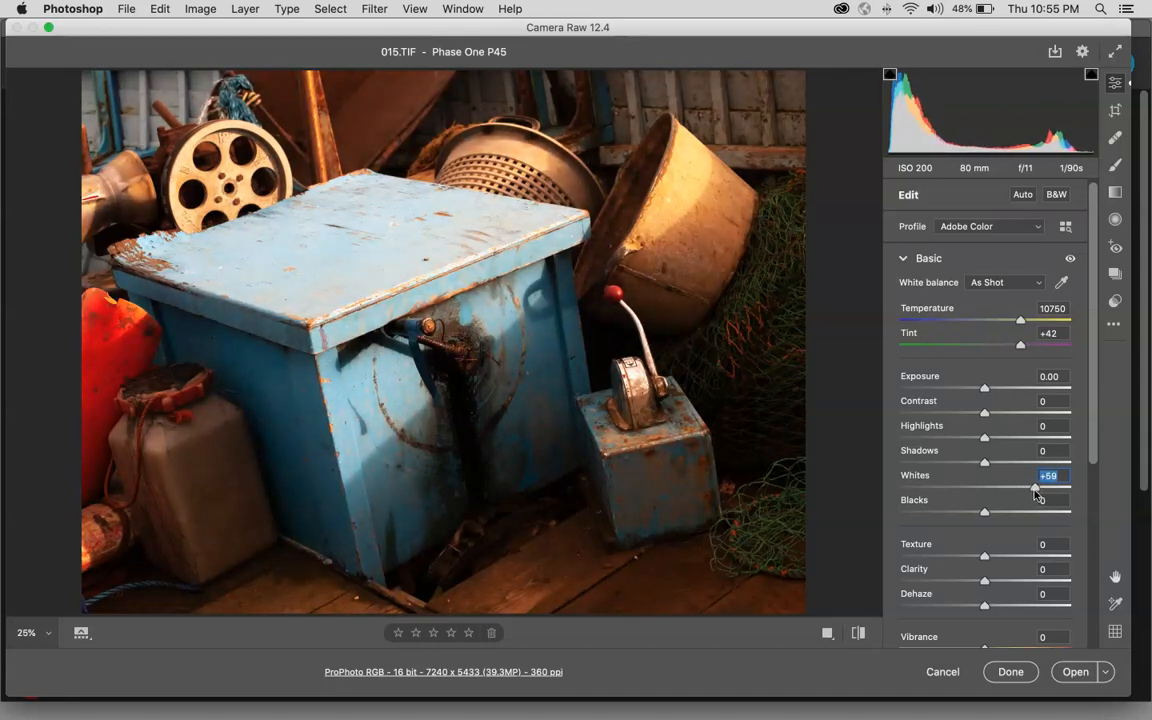
pyautogui.press('Up')
pyautogui.press('Up')
pyautogui.press('Up')
pyautogui.press('Up')
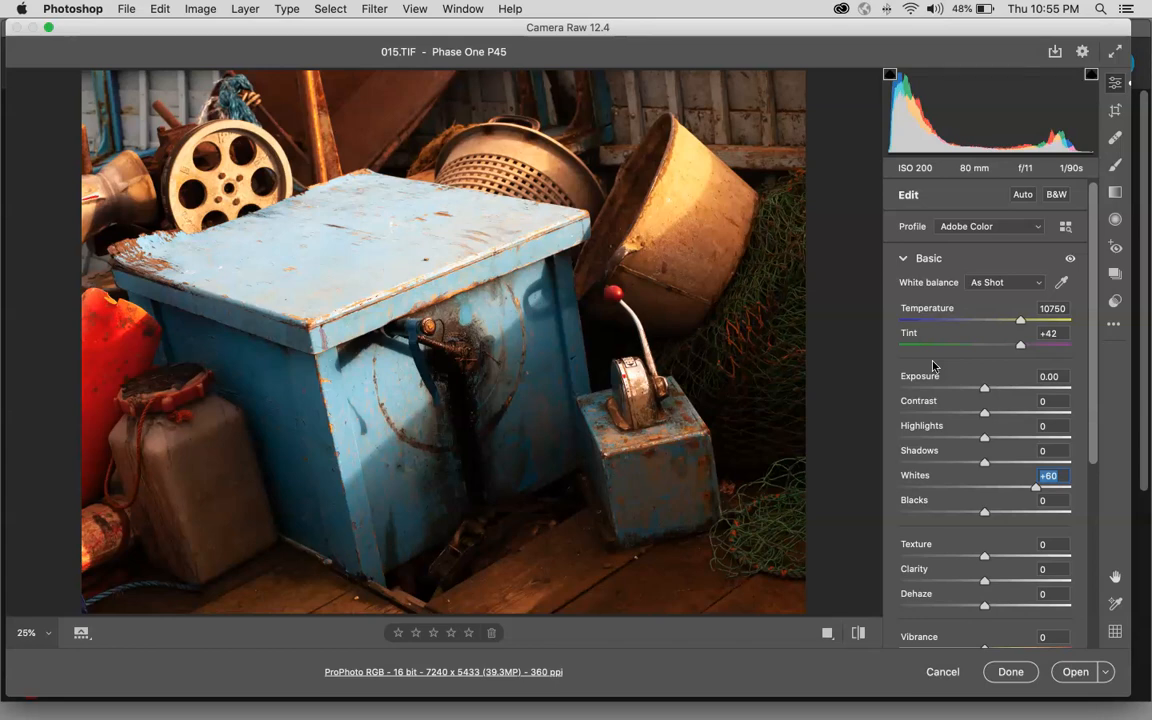
# Set Blacks to +25, judging the dark area beside the lever at 200%
pyautogui.press('super+plus')
pyautogui.press('super+plus')
pyautogui.press('space')
pyautogui.moveTo(520, 339); pyautogui.dragTo(416, 303)
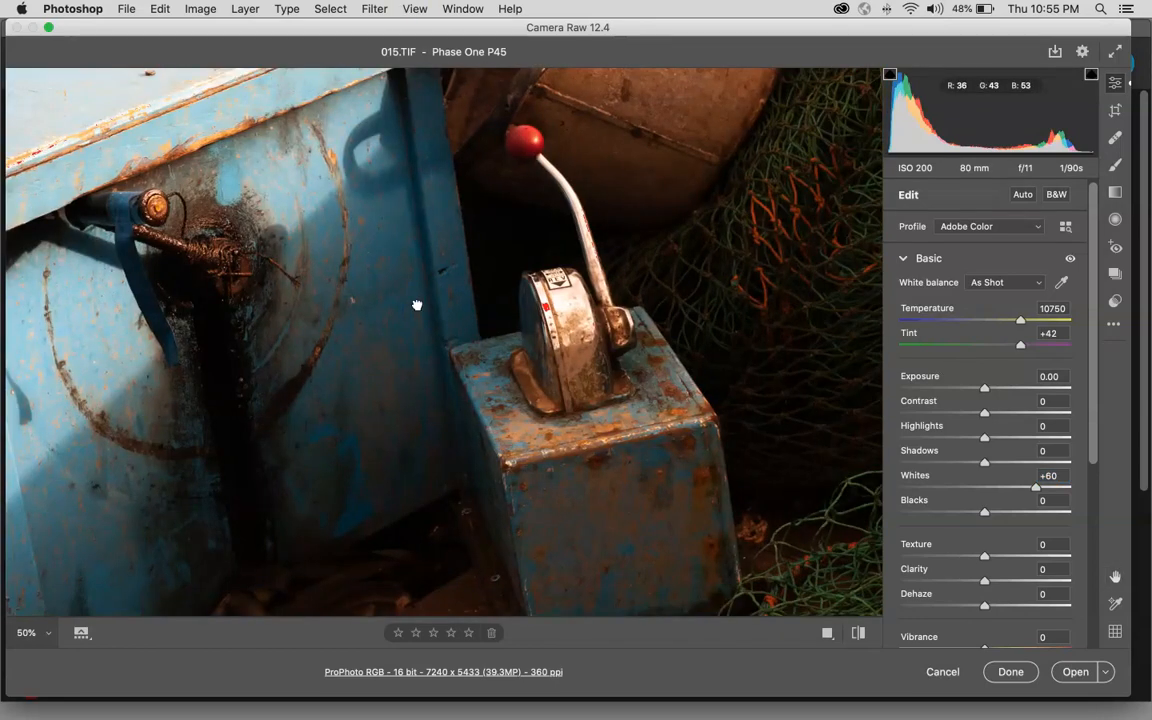
pyautogui.press('super+plus')
pyautogui.moveTo(545, 235); pyautogui.dragTo(443, 453)
pyautogui.press('super+plus')
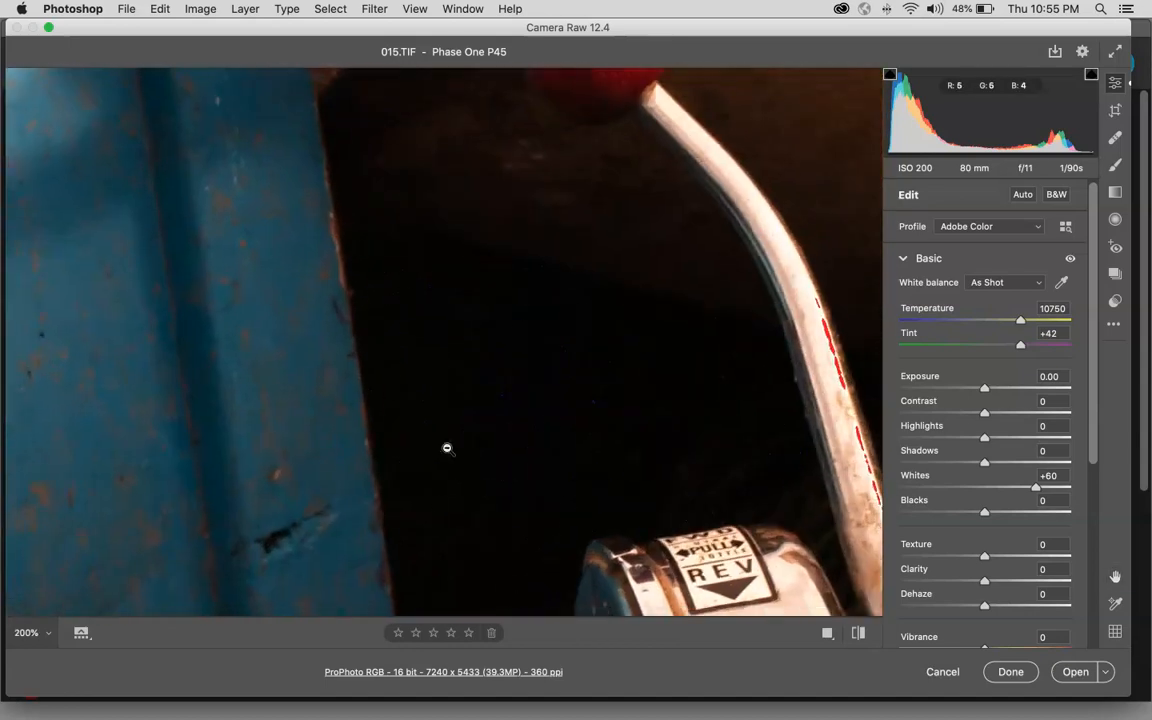
pyautogui.moveTo(552, 437); pyautogui.dragTo(375, 352)
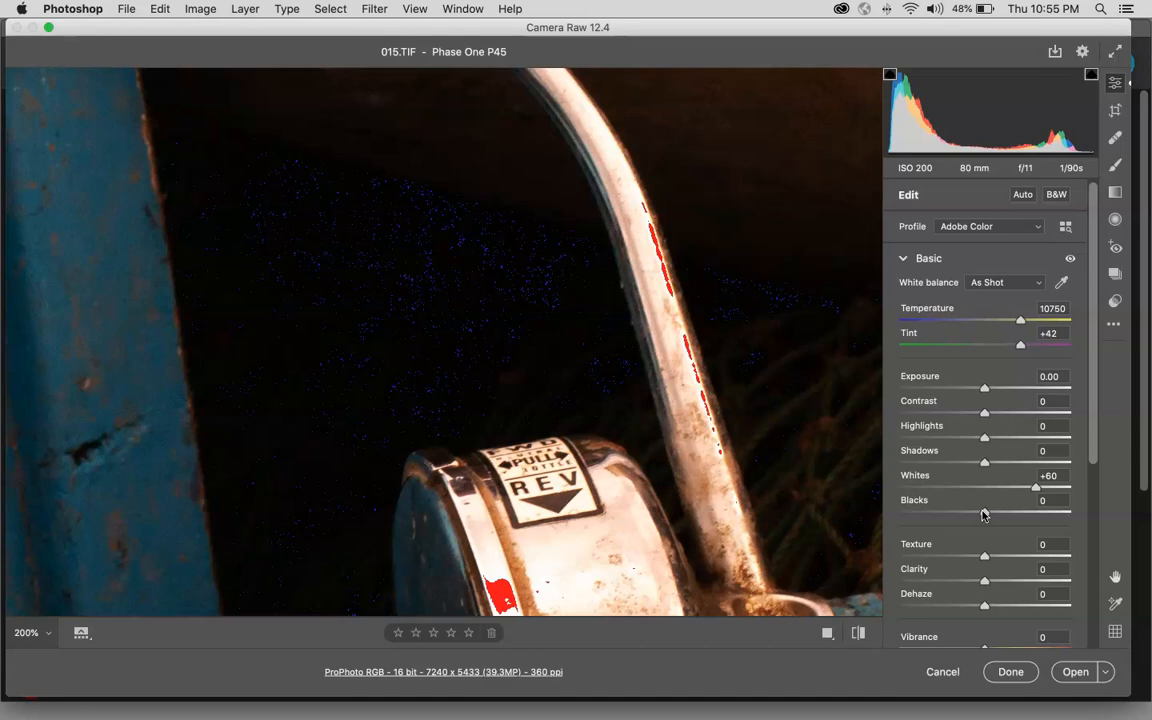
pyautogui.moveTo(983, 515)
pyautogui.mouseDown()
pyautogui.moveTo(972, 514)
pyautogui.moveTo(1005, 522)
pyautogui.mouseUp()
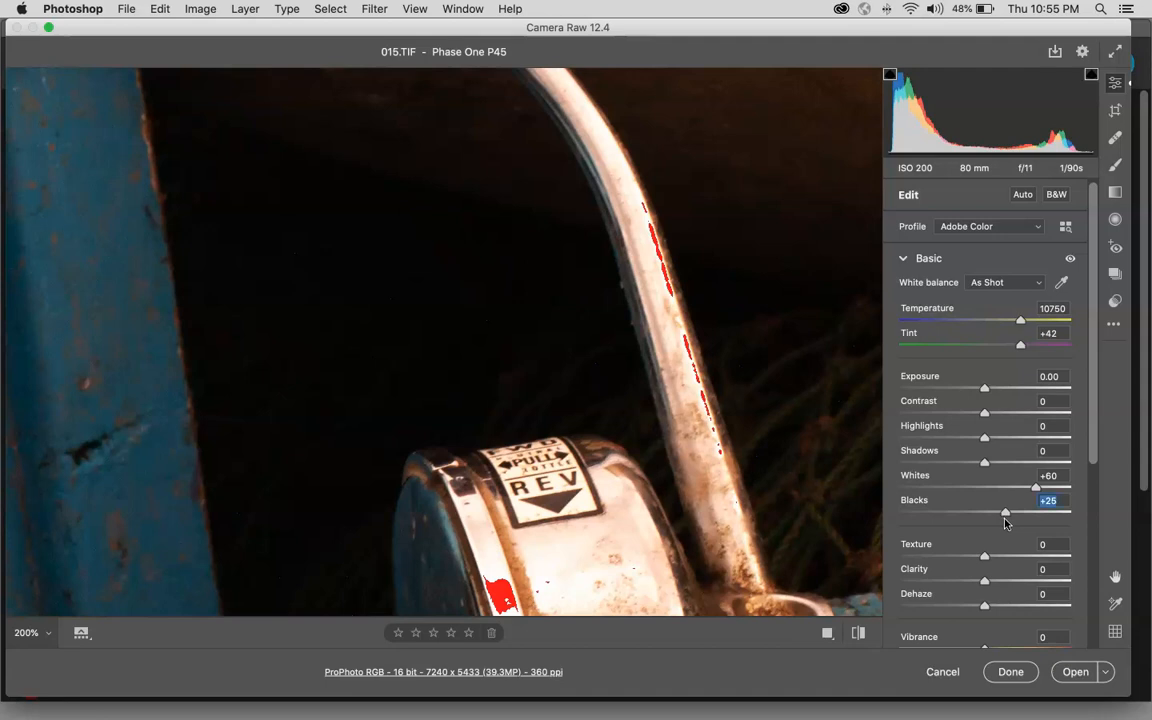
# Inspect the whole picture and the dark streak below the blue box's latch at up to 200%, finishing at 25%
pyautogui.press('super+minus')
pyautogui.press('super+minus')
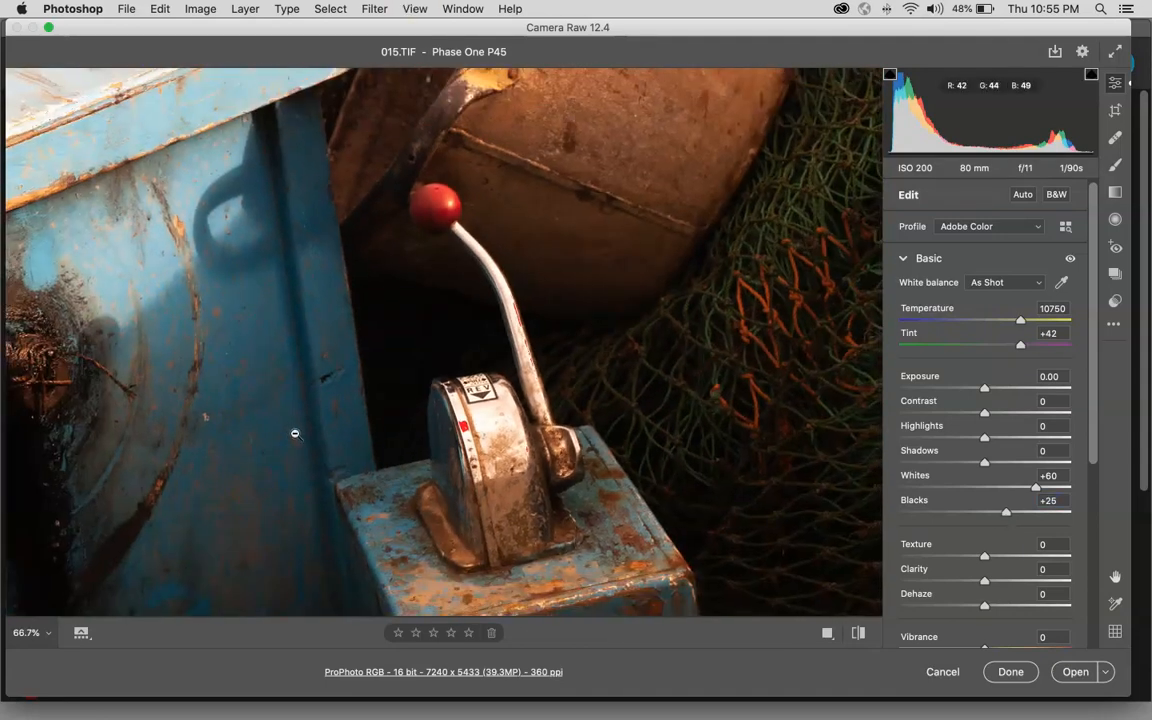
pyautogui.press('super+minus')
pyautogui.press('super+minus')
pyautogui.press('super+minus')
pyautogui.press('super+minus')
pyautogui.press('super+minus')
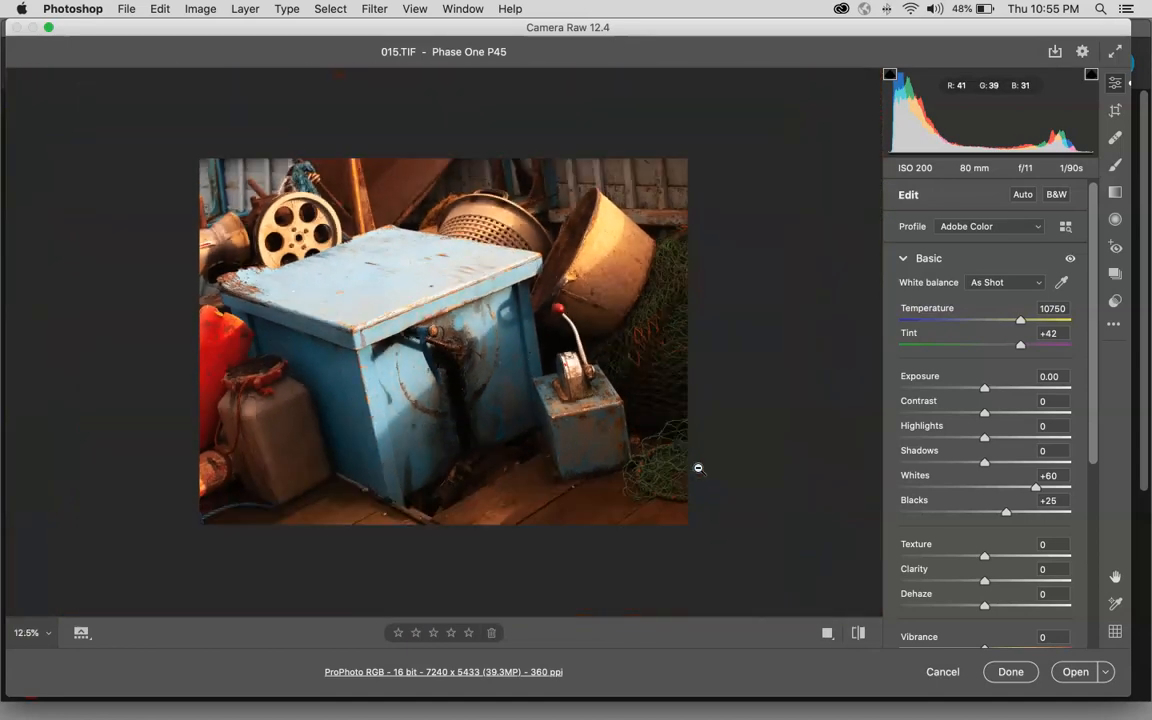
pyautogui.press('super+plus')
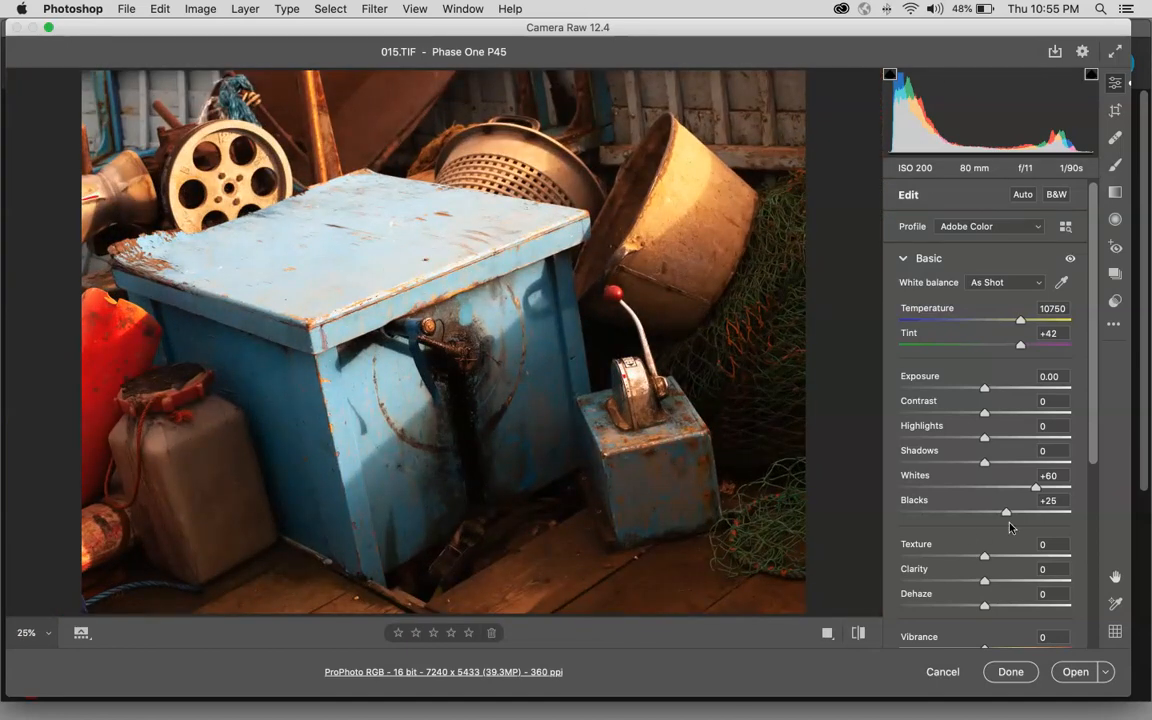
pyautogui.moveTo(1005, 516)
pyautogui.mouseDown()
pyautogui.moveTo(989, 514)
pyautogui.moveTo(1004, 516)
pyautogui.mouseUp()
pyautogui.press('super+plus')
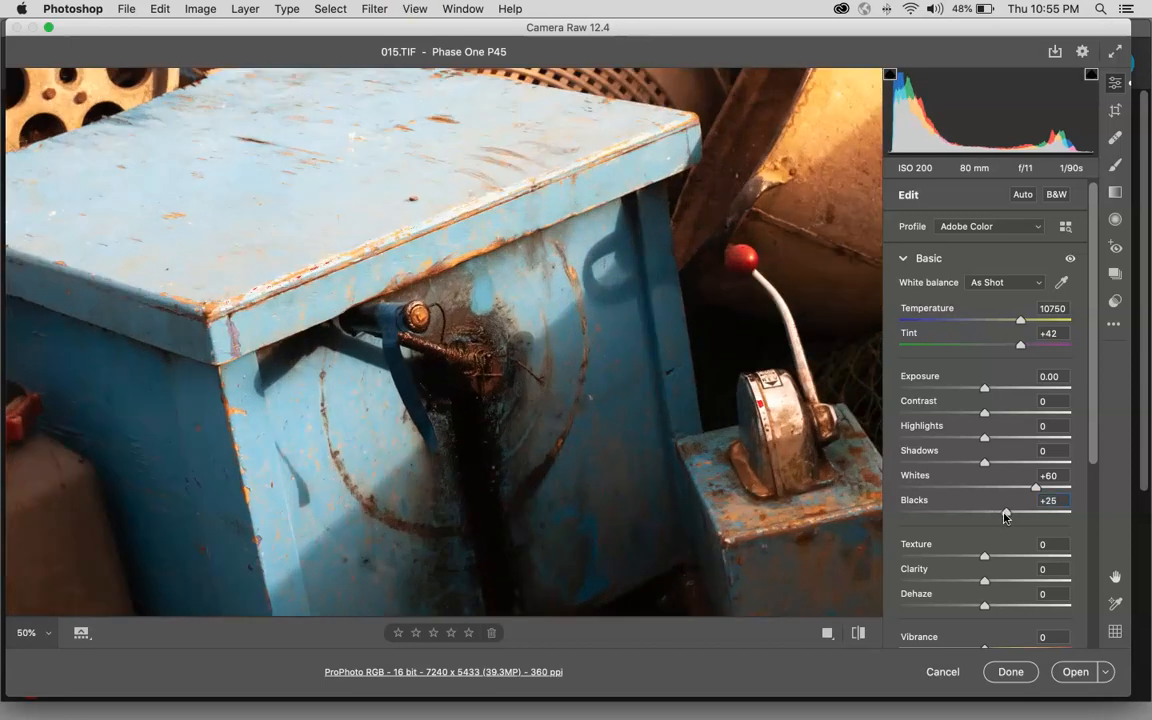
pyautogui.press('super+plus')
pyautogui.press('super+plus')
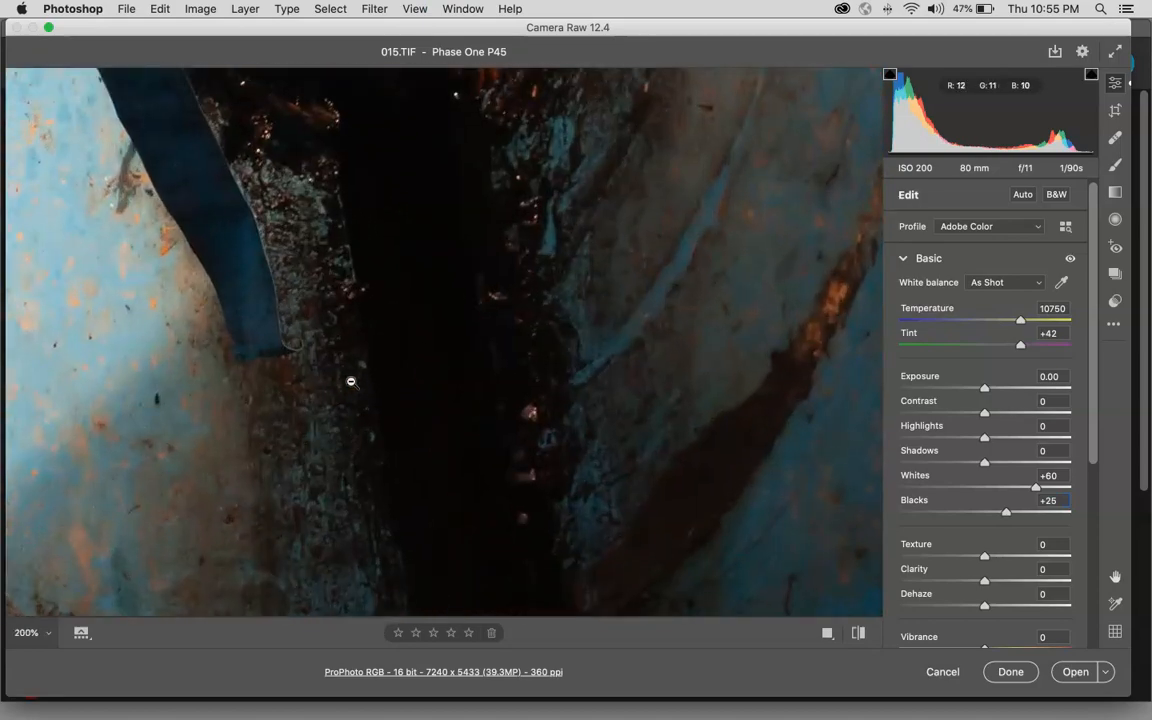
pyautogui.press('super+minus')
pyautogui.press('super+minus')
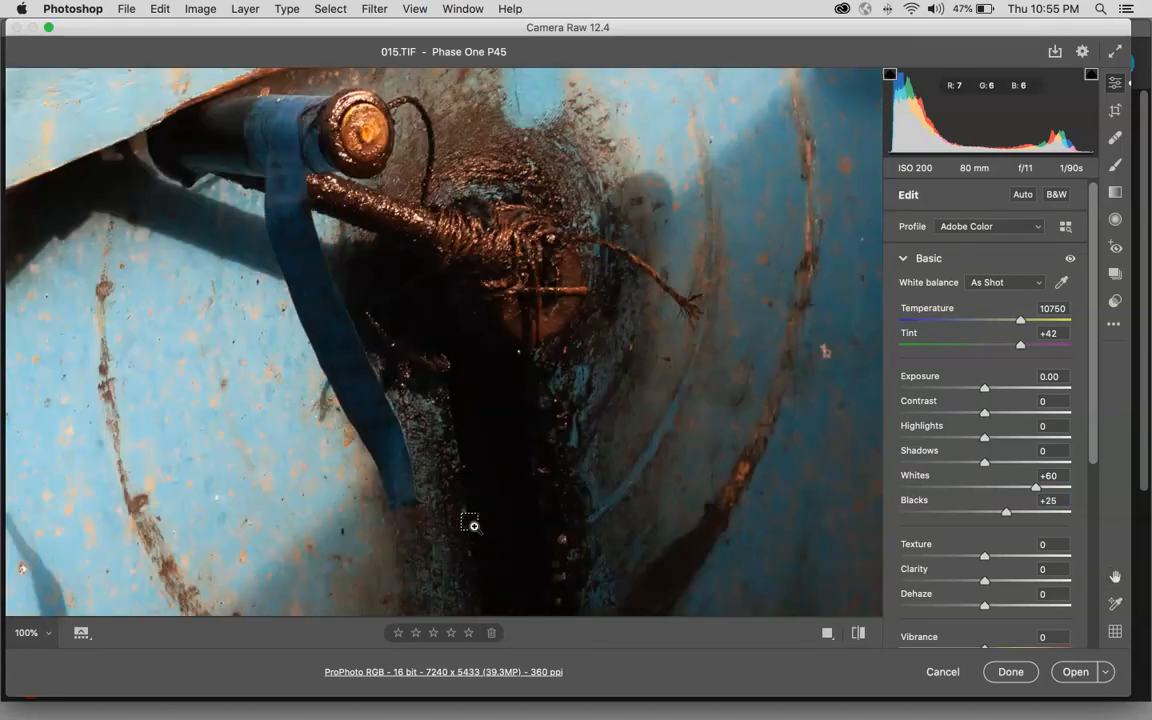
pyautogui.press('super+minus')
pyautogui.press('super+minus')
pyautogui.press('super+minus')
pyautogui.press('super+minus')
pyautogui.press('super+plus')
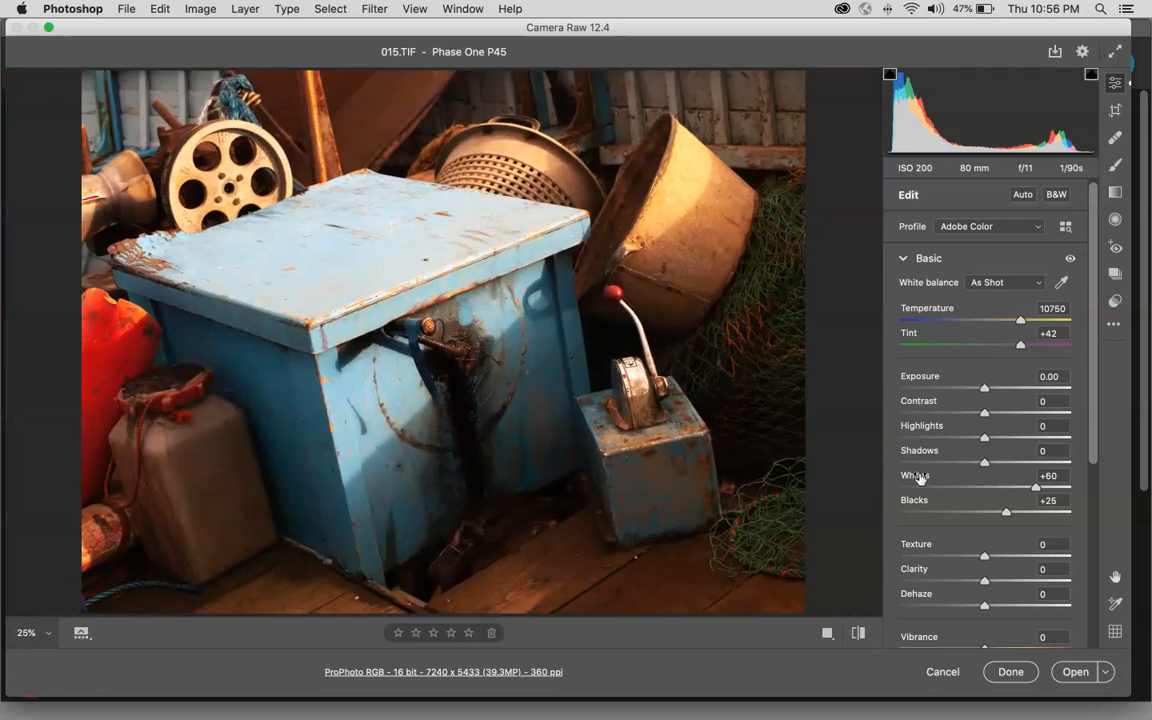
# Lower Highlights to -73, judging the lever's metal housing at 100%
pyautogui.press('super+plus')
pyautogui.press('super+plus')
pyautogui.press('super+plus')
pyautogui.press('space')
pyautogui.moveTo(692, 488); pyautogui.dragTo(404, 420)
pyautogui.press('super+plus')
pyautogui.moveTo(470, 452); pyautogui.dragTo(381, 384)
pyautogui.moveTo(505, 460); pyautogui.dragTo(479, 421)
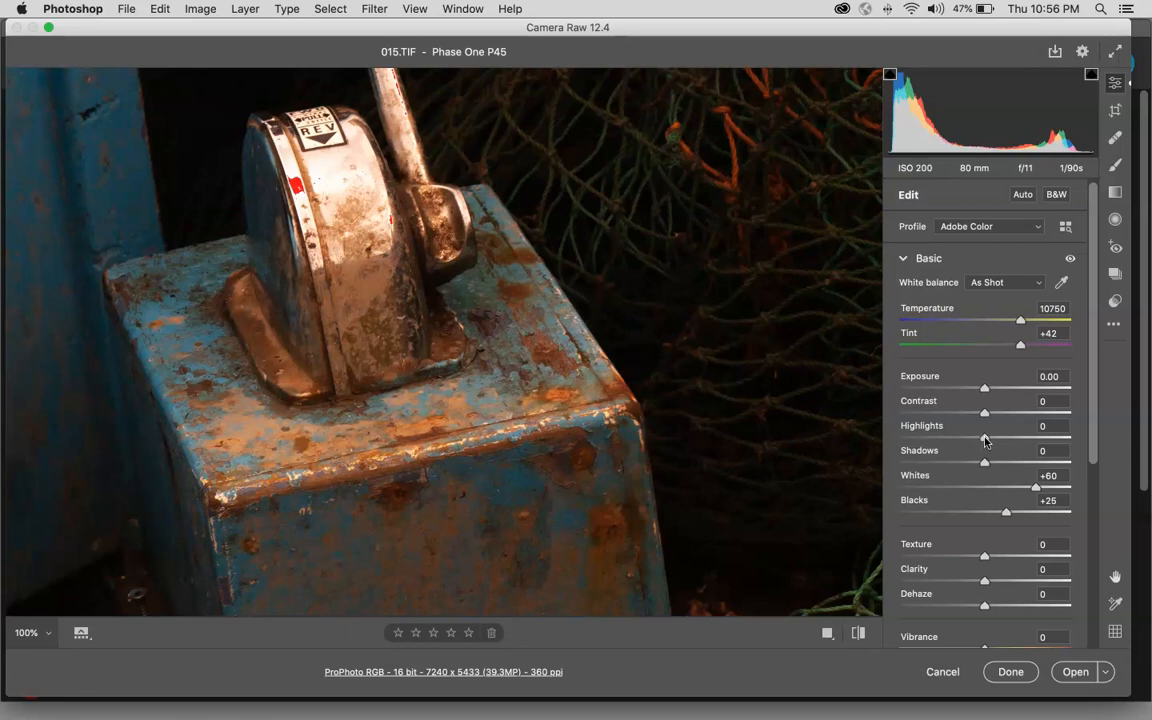
pyautogui.moveTo(985, 440); pyautogui.dragTo(923, 441)
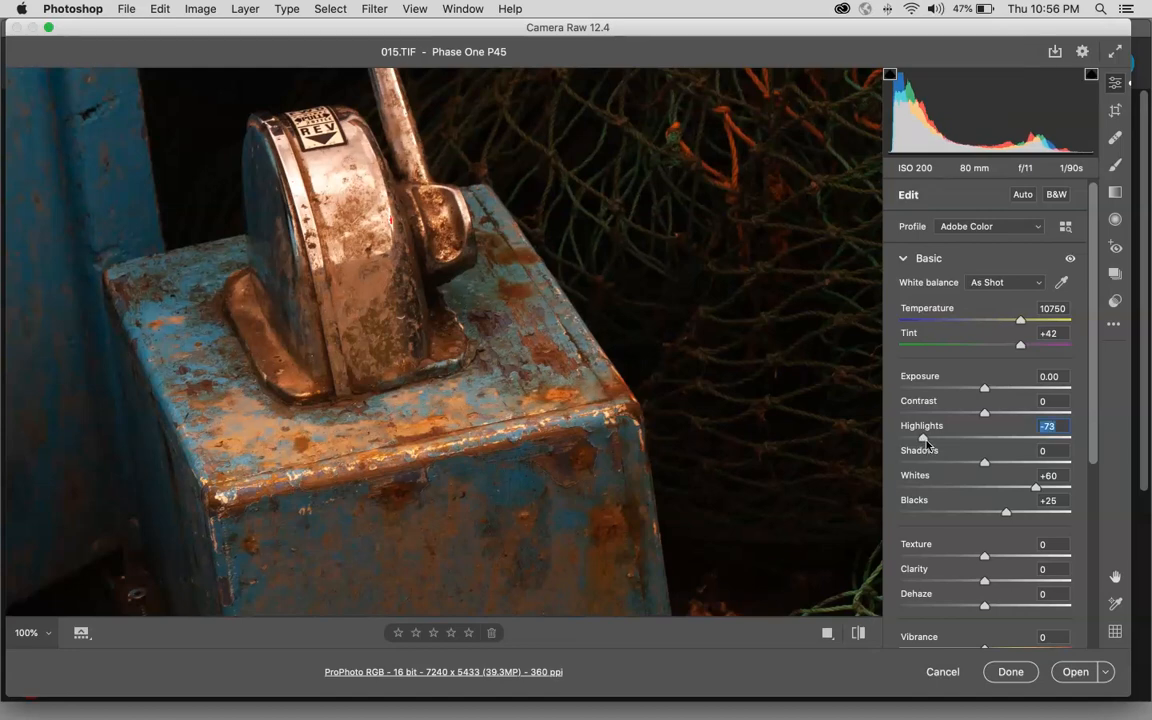
# Refine Highlights to -65 and Whites to +52, judging the lever's metal housing at 200%
pyautogui.press('super+plus')
pyautogui.press('space')
pyautogui.moveTo(338, 290); pyautogui.dragTo(502, 577)
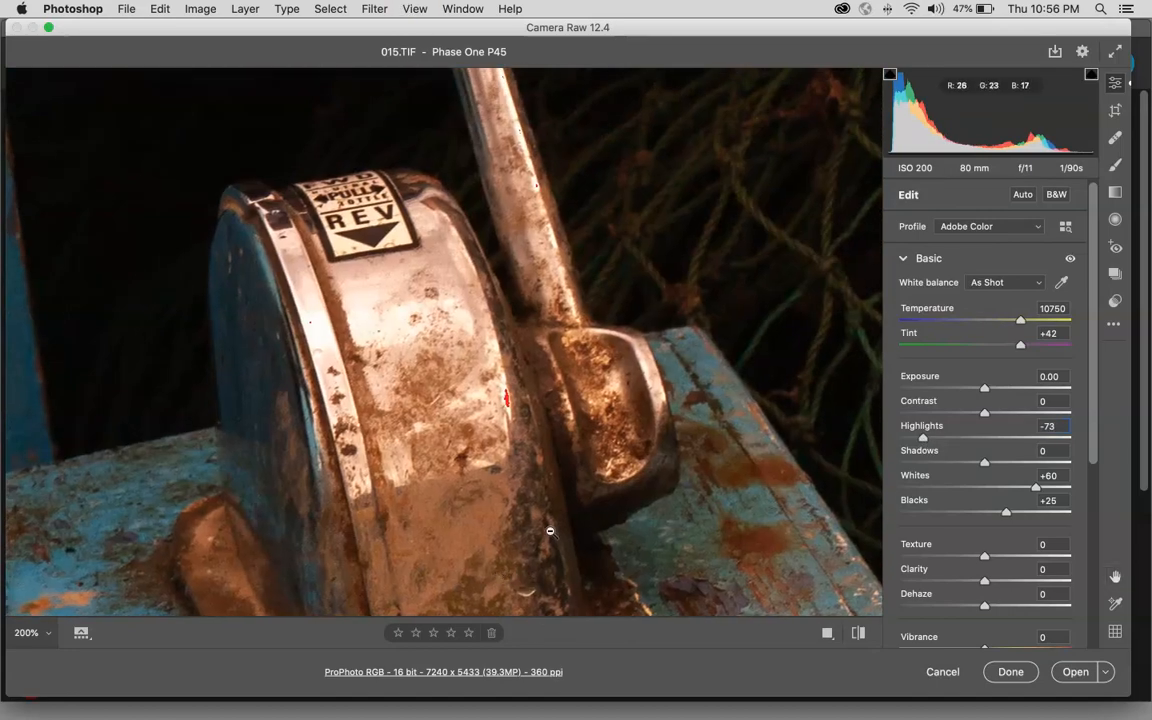
pyautogui.moveTo(1035, 490); pyautogui.dragTo(1024, 490)
pyautogui.moveTo(923, 440); pyautogui.dragTo(929, 441)
pyautogui.moveTo(1021, 490)
pyautogui.mouseDown()
pyautogui.moveTo(1009, 491)
pyautogui.moveTo(1022, 493)
pyautogui.mouseUp()
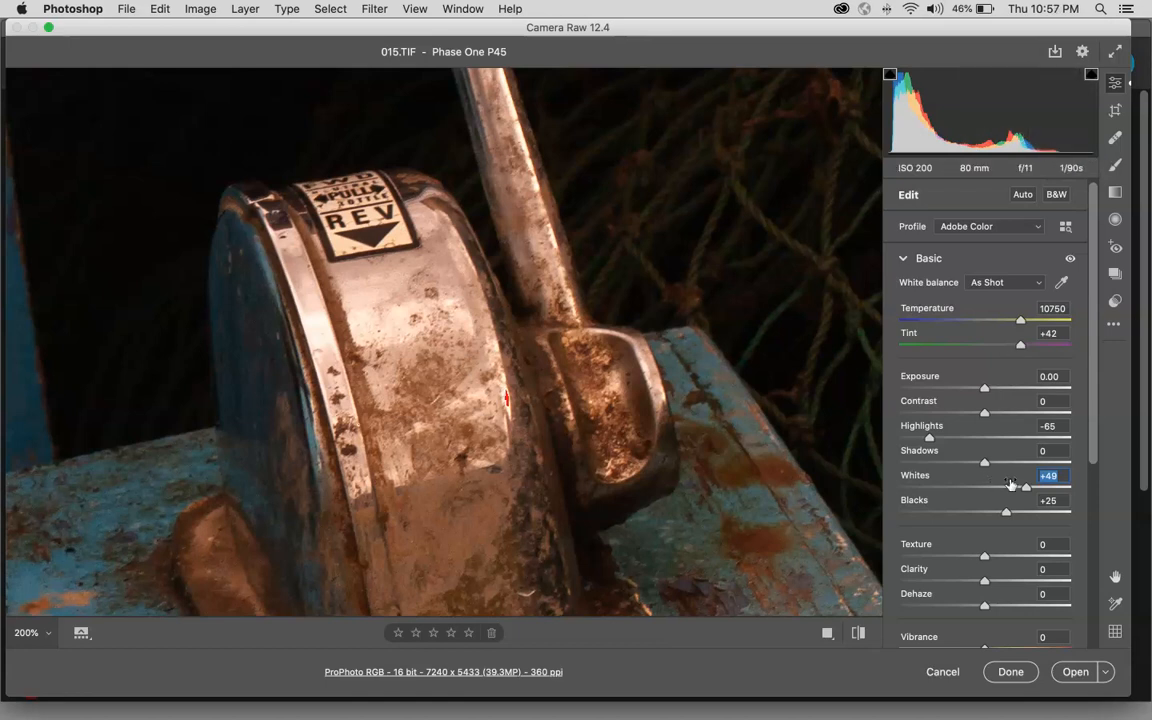
pyautogui.moveTo(1025, 486)
pyautogui.mouseDown()
pyautogui.moveTo(1055, 488)
pyautogui.moveTo(1033, 487)
pyautogui.mouseUp()
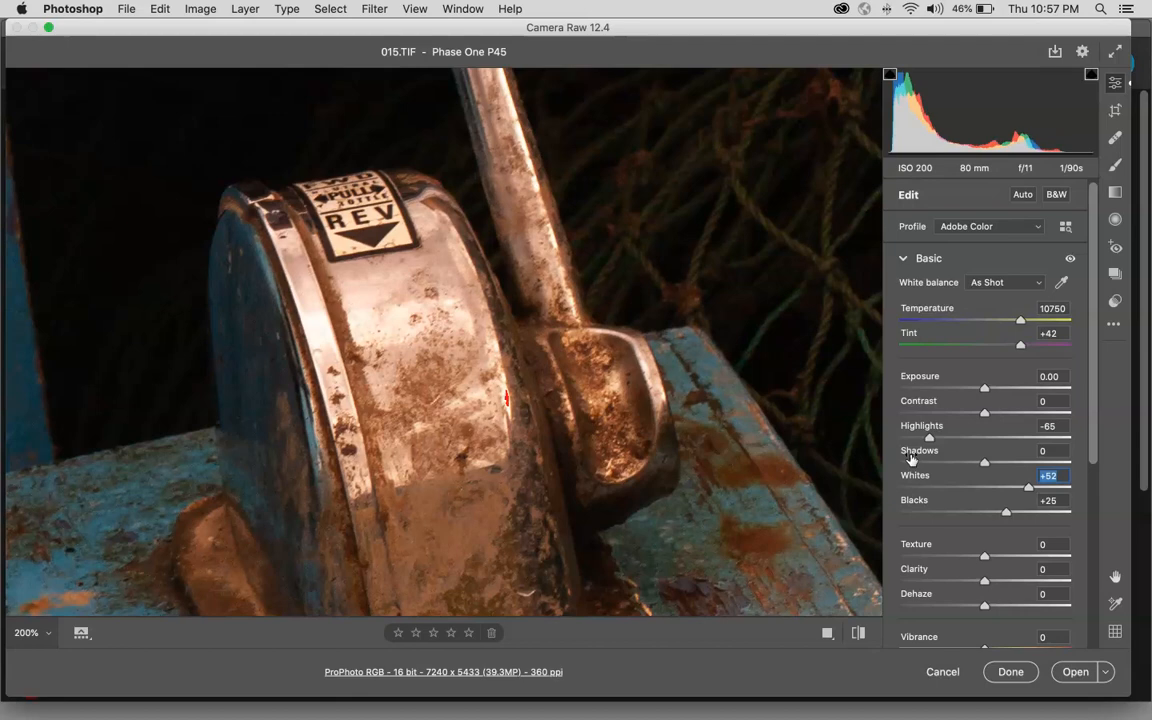
# Raise Shadows to +39, check the netting and the whole picture, and settle Shadows at +25
pyautogui.press('super+0')
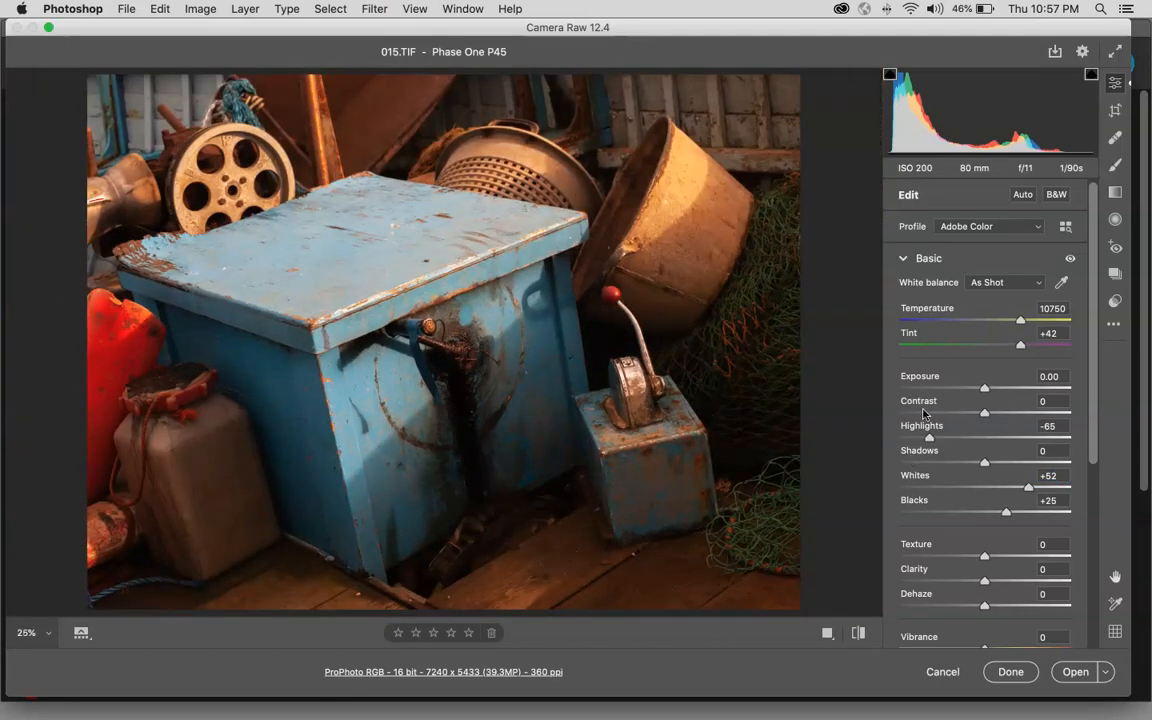
pyautogui.press('super+equal')
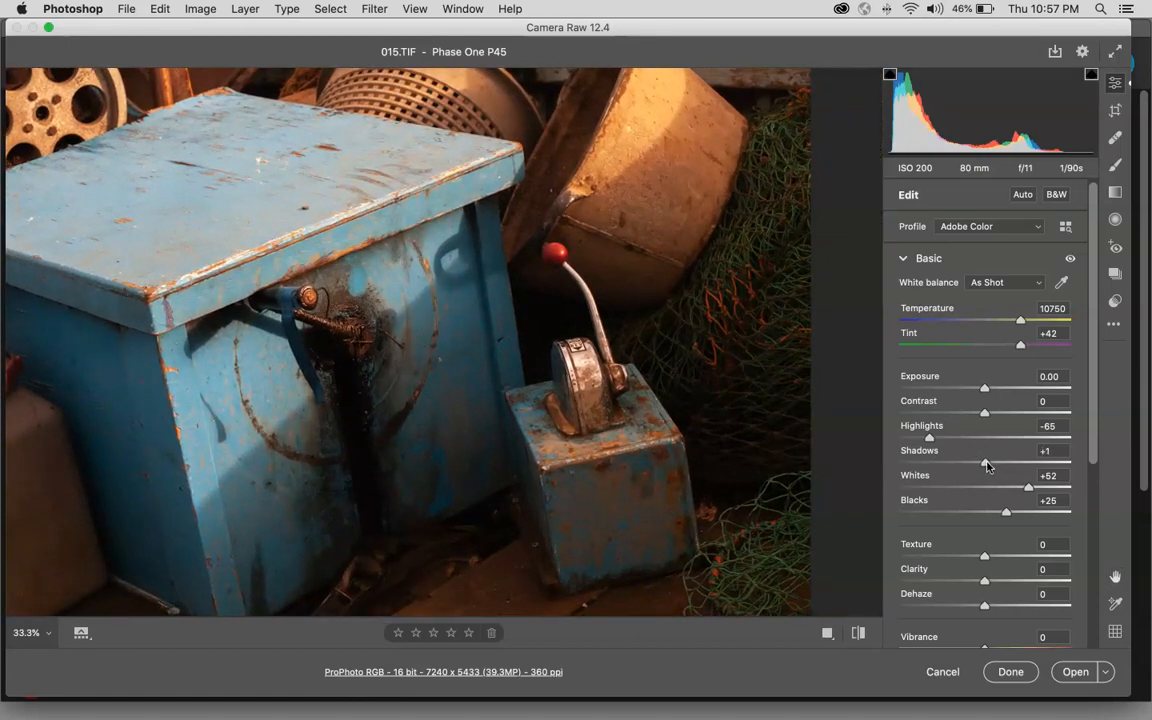
pyautogui.moveTo(986, 465); pyautogui.dragTo(1016, 468)
pyautogui.scroll(-3, 692, 406)
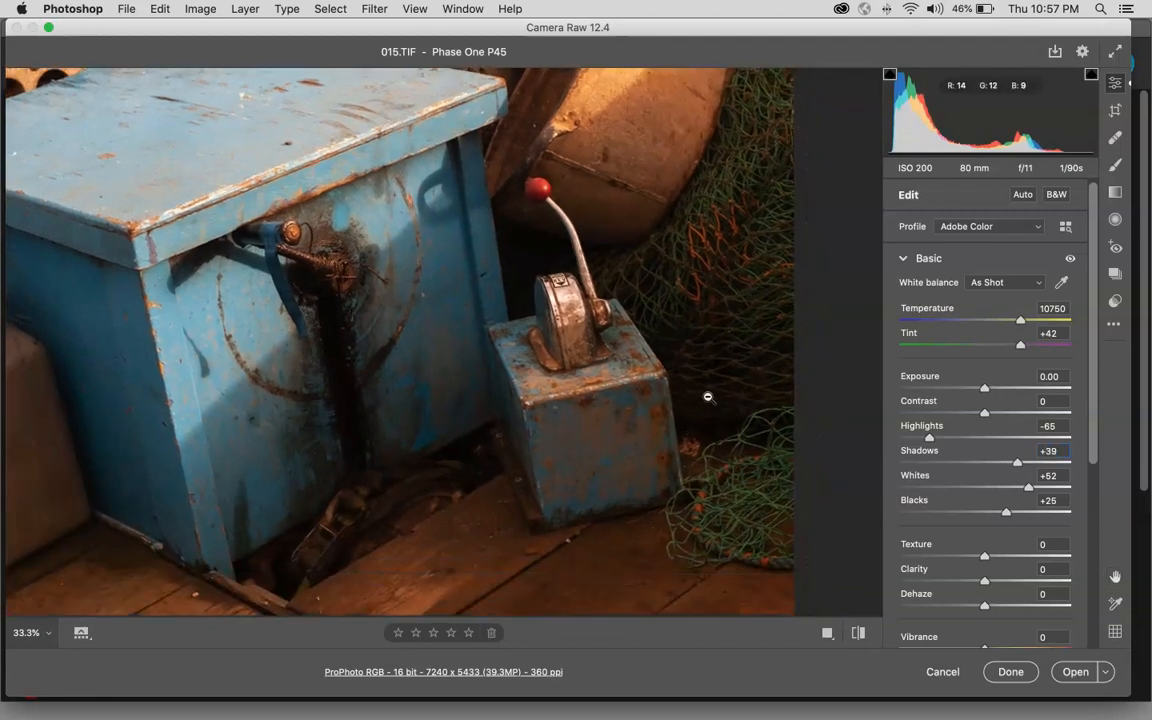
pyautogui.press('super+minus')
pyautogui.press('super+minus')
pyautogui.press('super+plus')
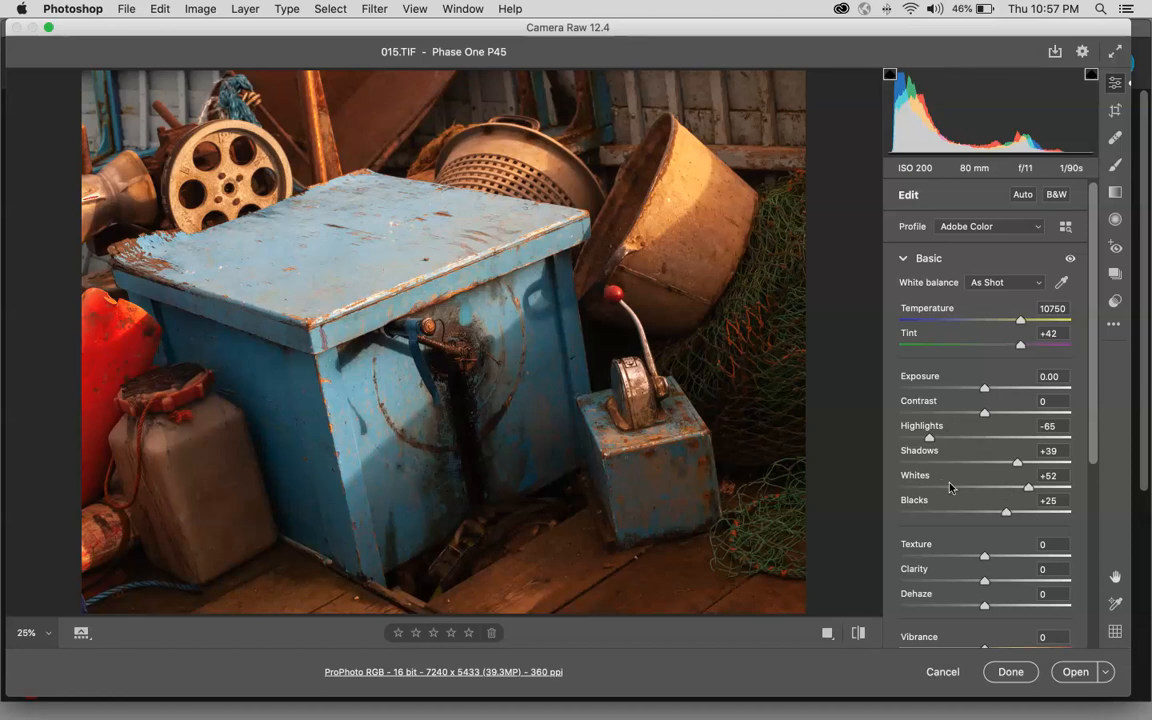
pyautogui.moveTo(1018, 463)
pyautogui.mouseDown()
pyautogui.moveTo(984, 469)
pyautogui.moveTo(1018, 470)
pyautogui.moveTo(1006, 469)
pyautogui.mouseUp()
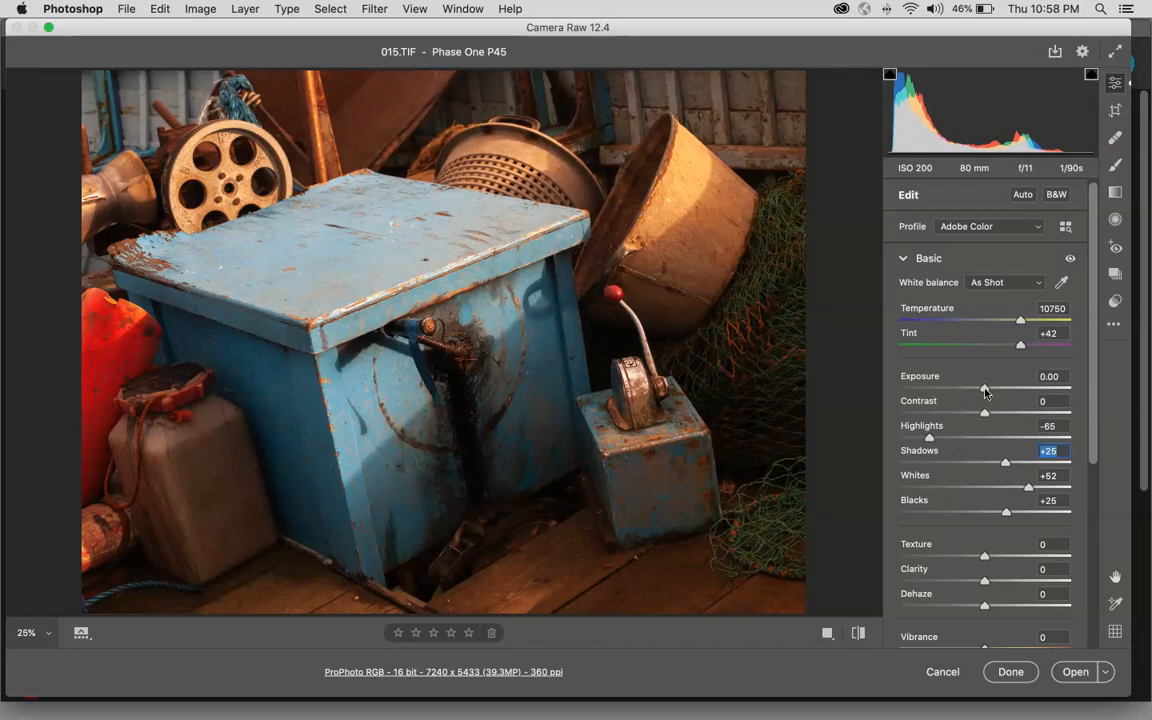
# Try Exposure at -0.15 and Contrast at +100, and settle Contrast at -10 and Exposure at -0.40
pyautogui.moveTo(985, 392)
pyautogui.mouseDown()
pyautogui.moveTo(975, 392)
pyautogui.moveTo(1005, 393)
pyautogui.moveTo(963, 389)
pyautogui.moveTo(983, 392)
pyautogui.mouseUp()
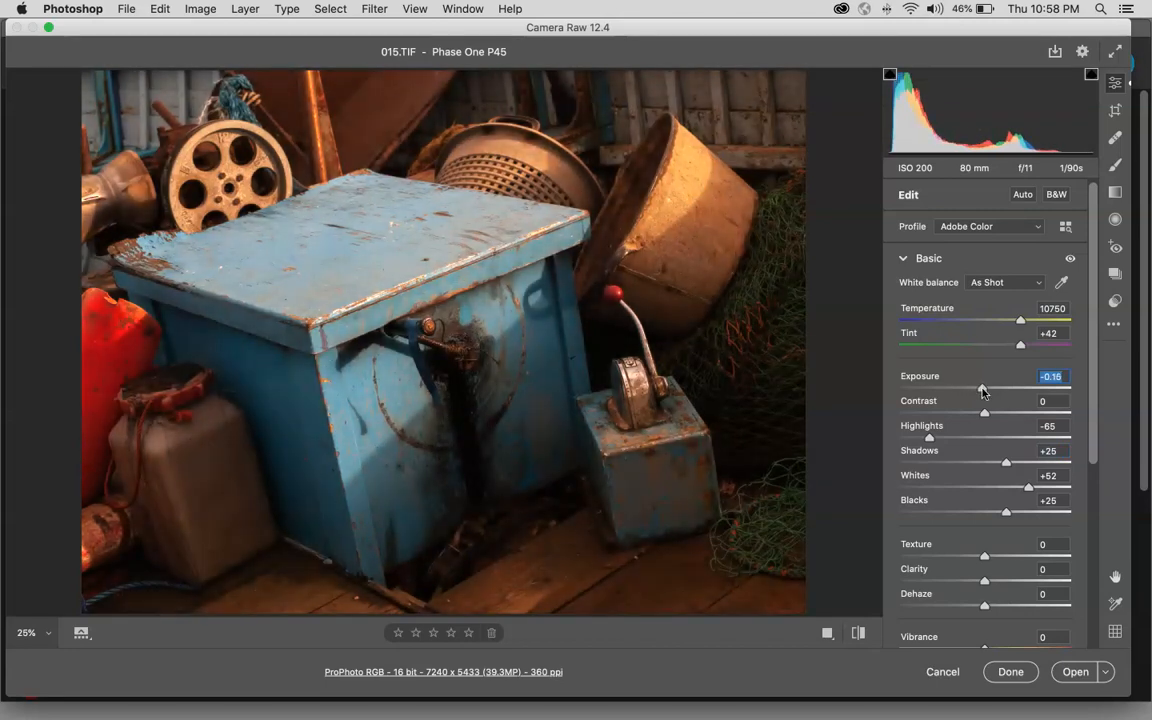
pyautogui.moveTo(983, 392); pyautogui.dragTo(982, 392)
pyautogui.moveTo(981, 419); pyautogui.dragTo(1097, 437)
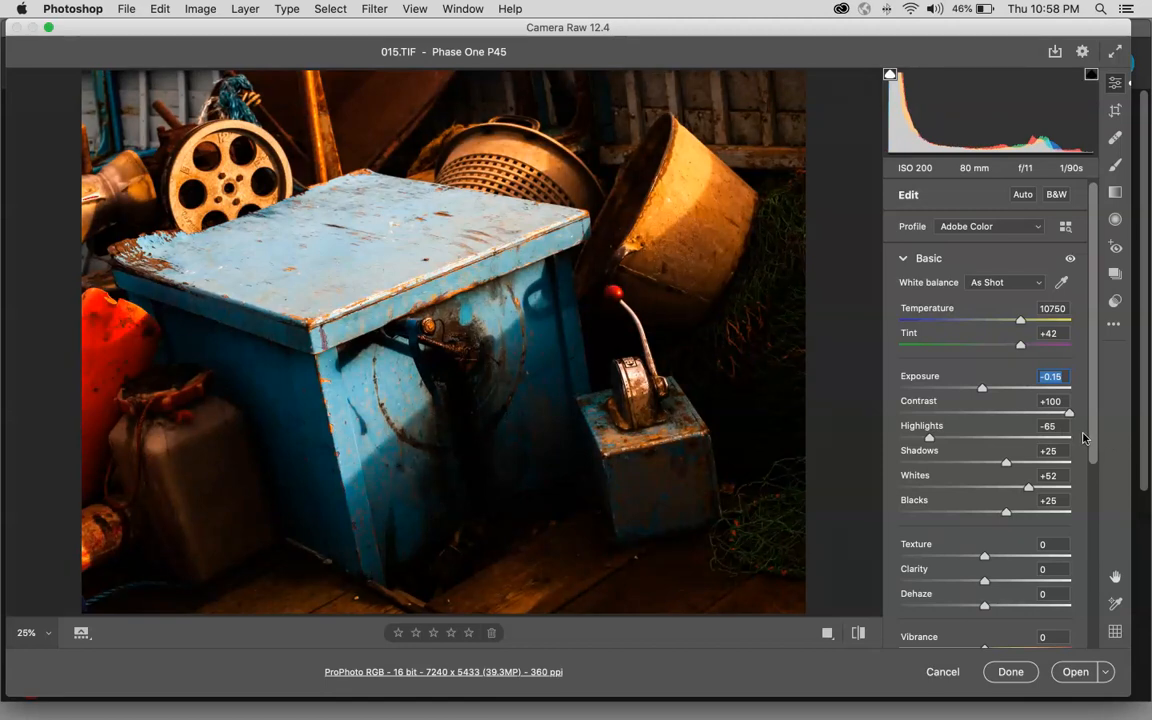
pyautogui.click(979, 412)
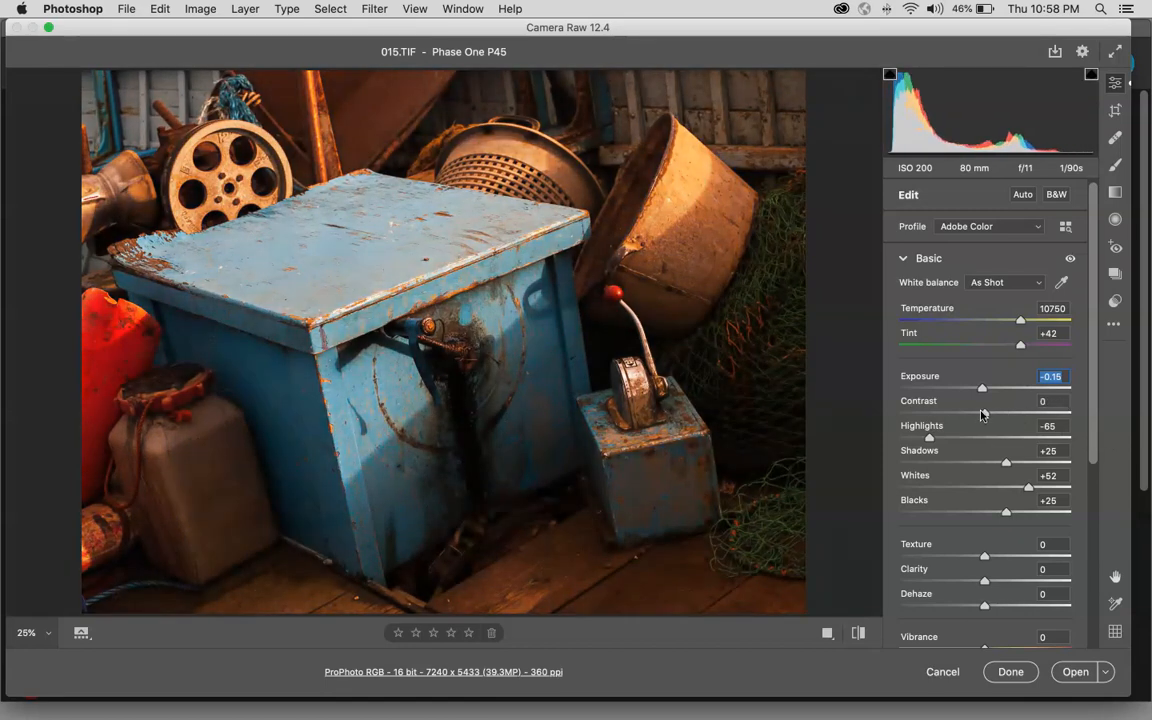
pyautogui.moveTo(978, 415); pyautogui.dragTo(974, 414)
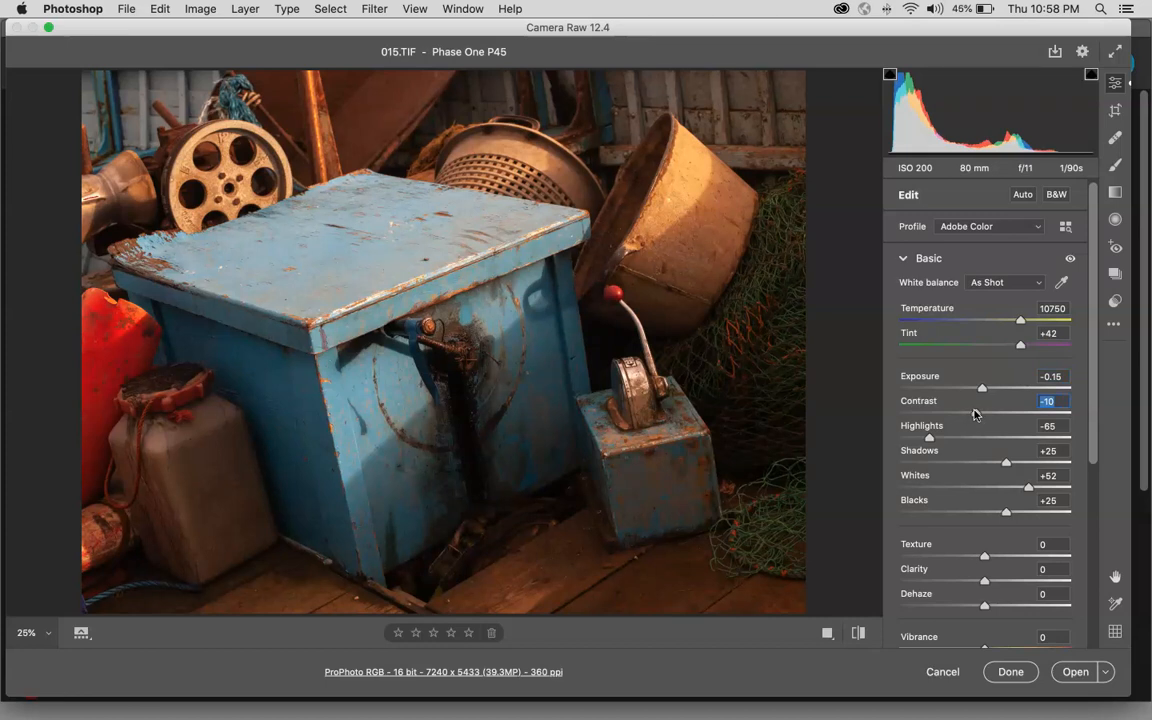
pyautogui.moveTo(980, 393); pyautogui.dragTo(976, 393)
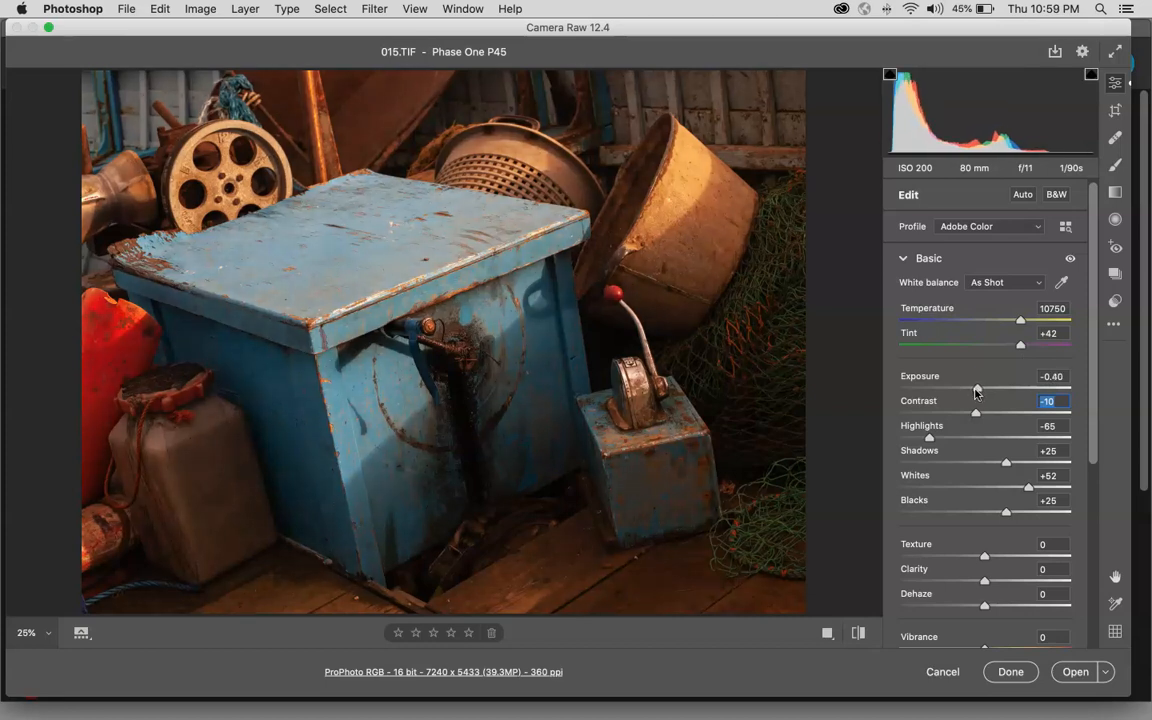
pyautogui.moveTo(976, 393); pyautogui.dragTo(977, 394)
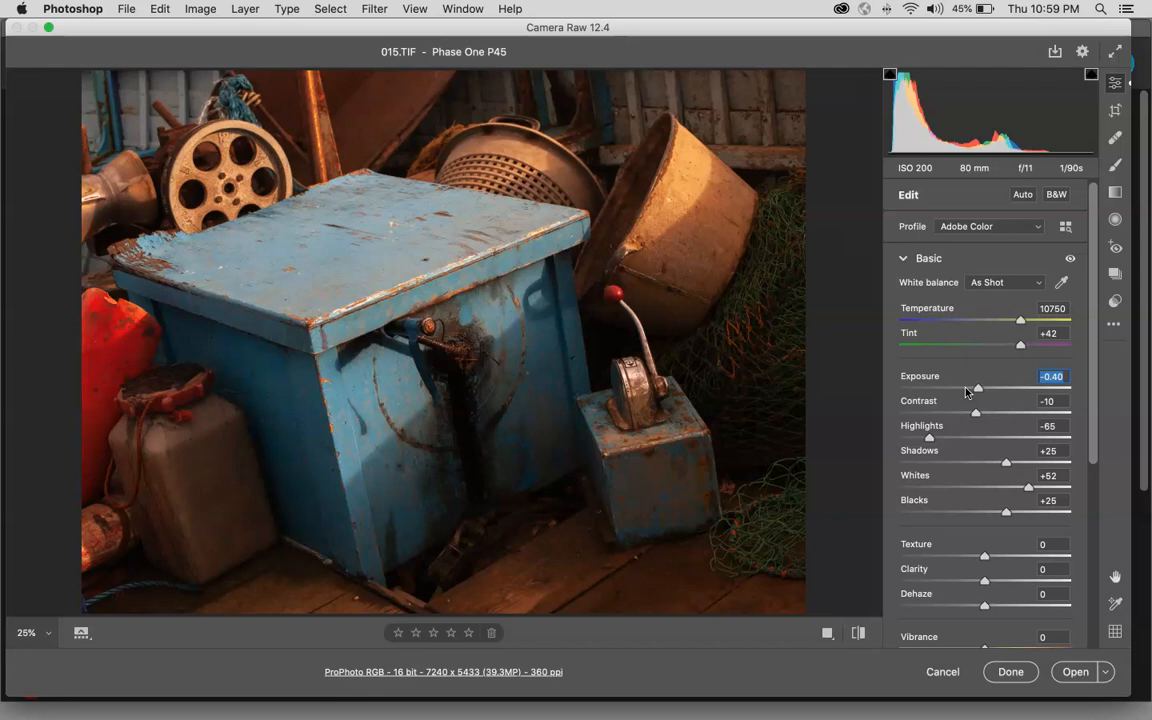
# Compare the Auto, Daylight, Cloudy and Shade white balance presets on the picture
pyautogui.click(995, 284)
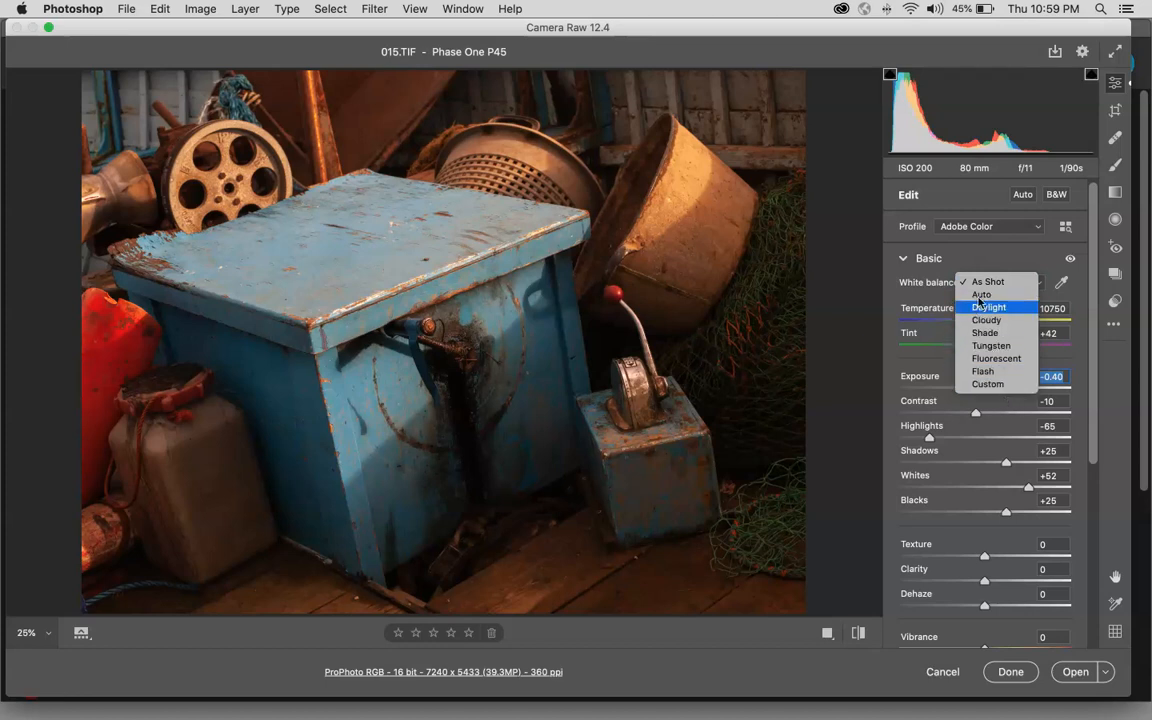
pyautogui.click(981, 294)
pyautogui.click(979, 286)
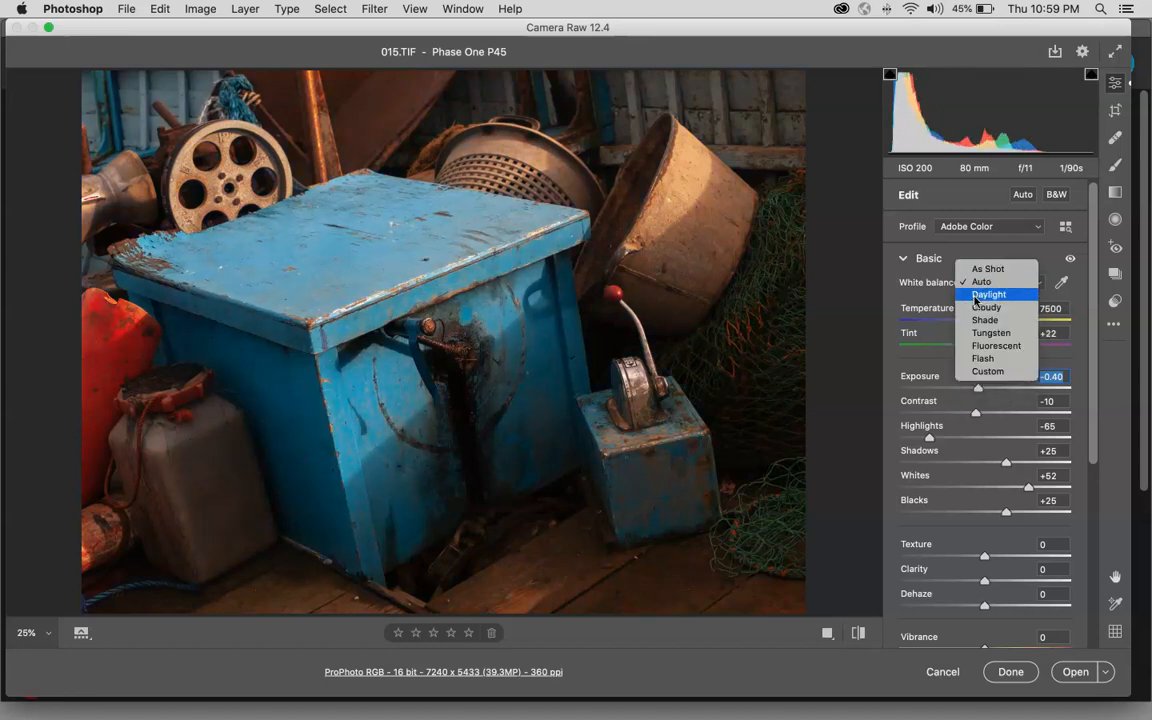
pyautogui.click(979, 296)
pyautogui.click(990, 283)
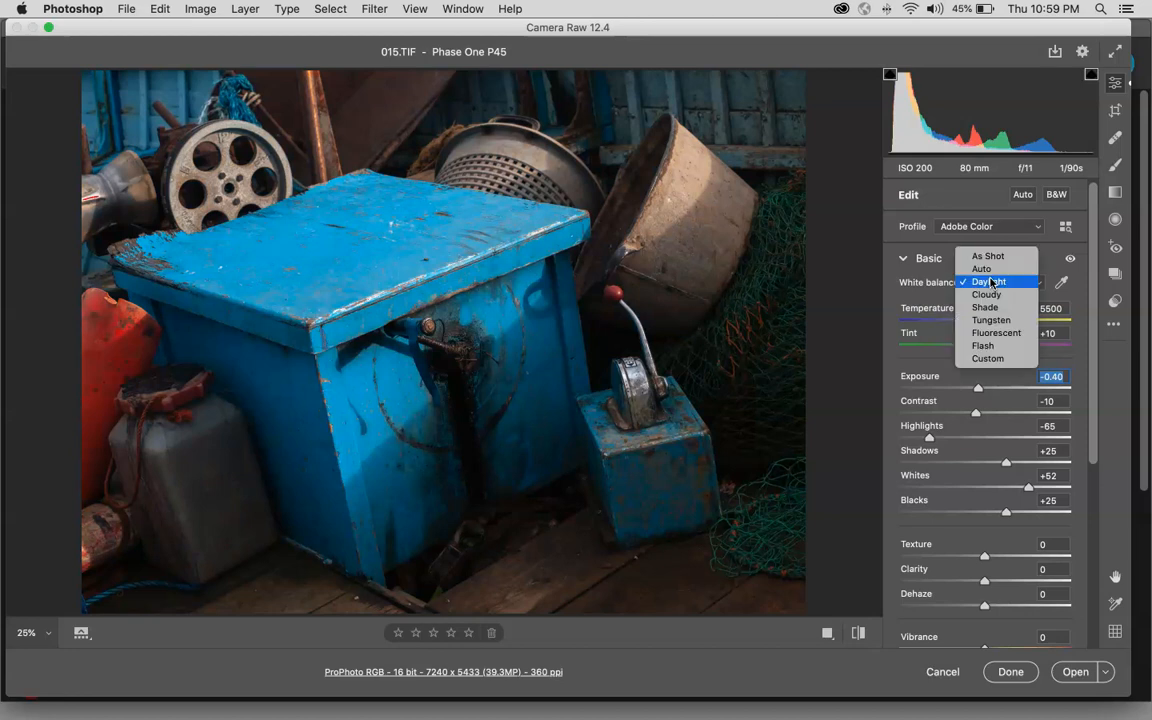
pyautogui.click(993, 295)
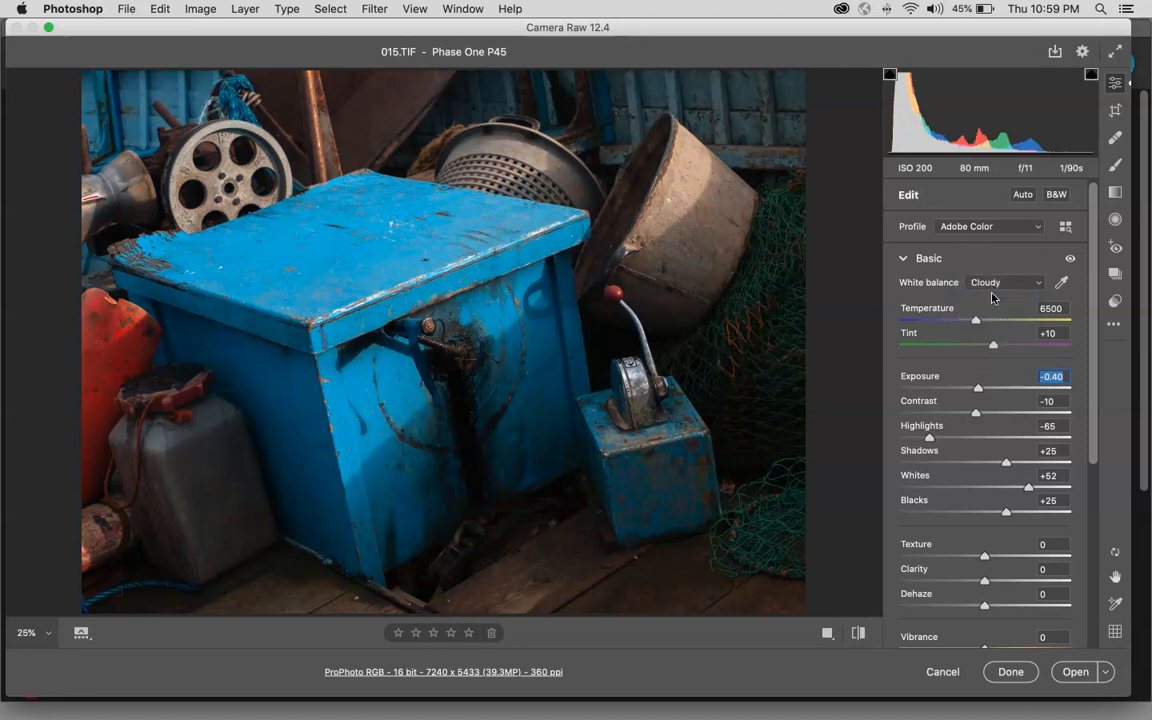
pyautogui.click(990, 284)
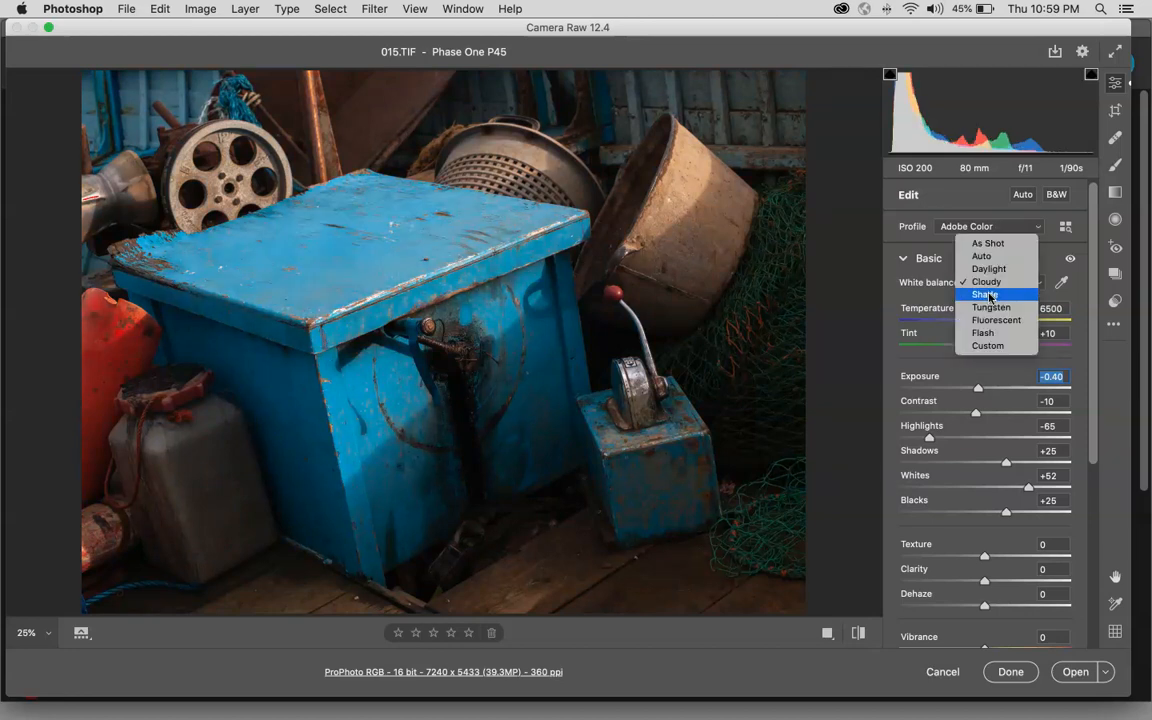
pyautogui.click(990, 295)
# Try the Tungsten, Fluorescent and Flash white balance presets, and return to Shade
pyautogui.click(990, 284)
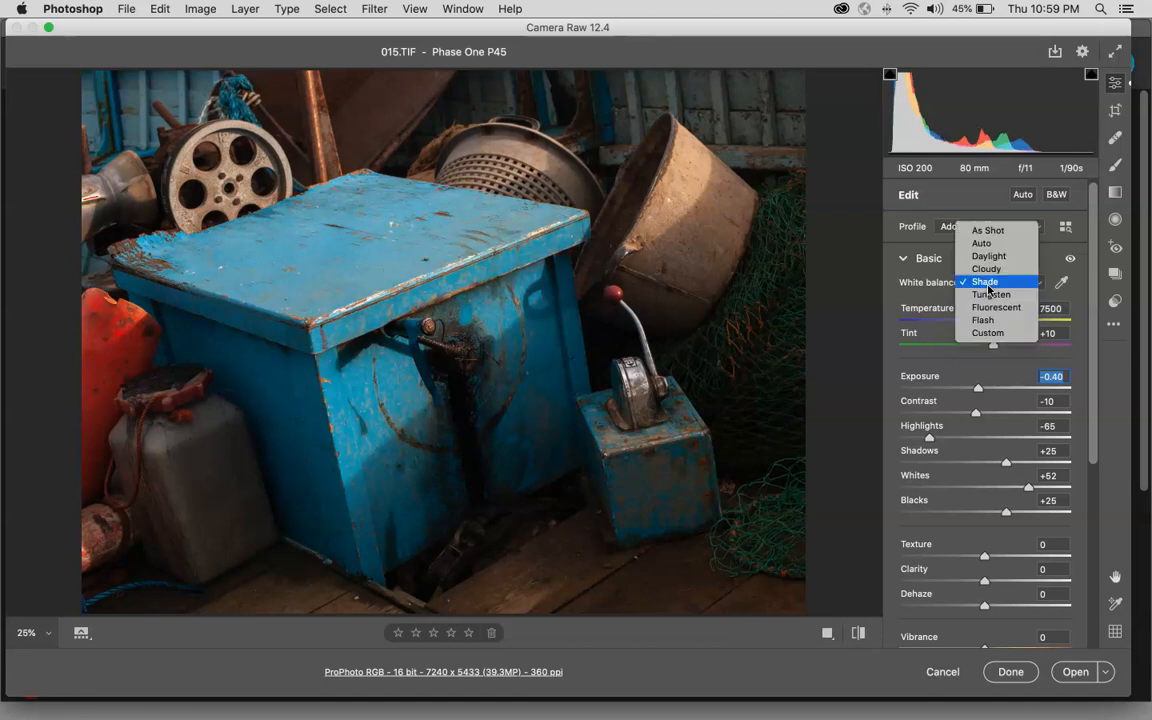
pyautogui.click(993, 295)
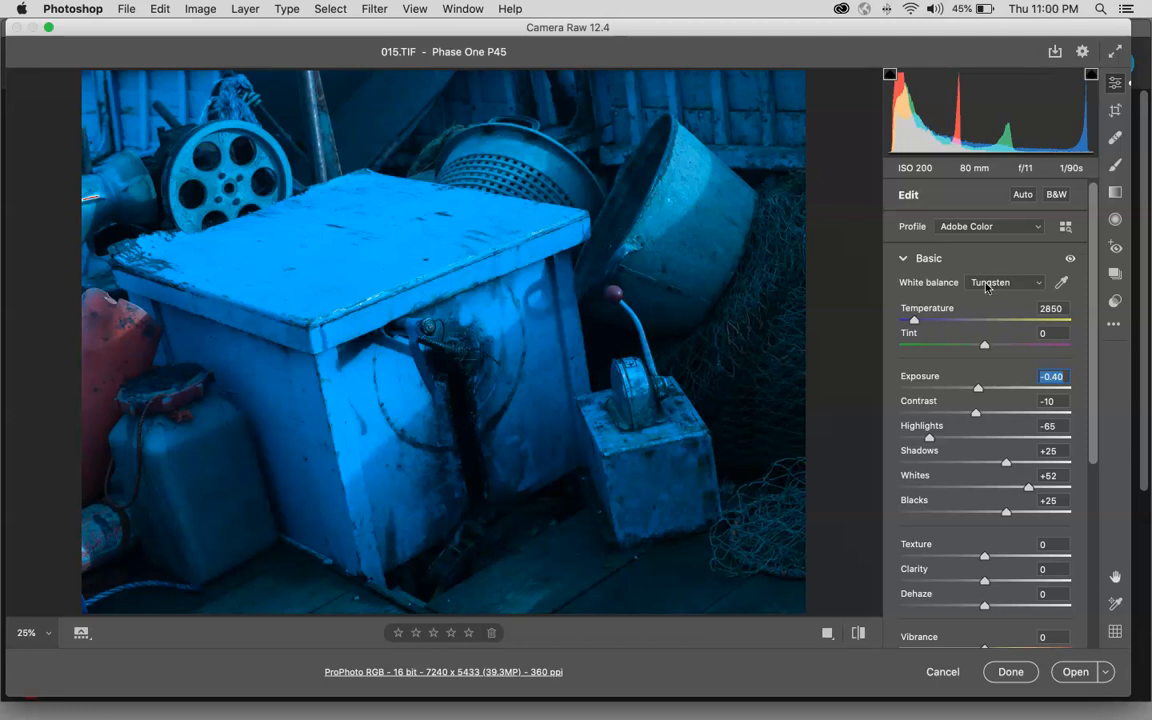
pyautogui.click(986, 287)
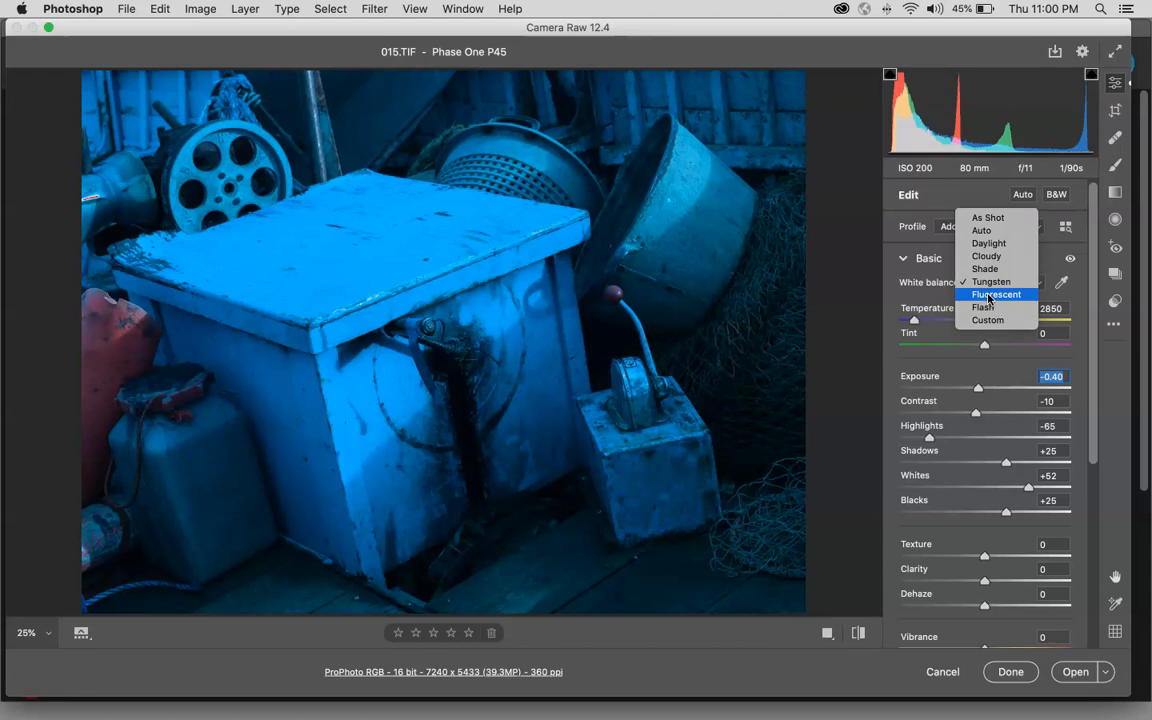
pyautogui.click(988, 295)
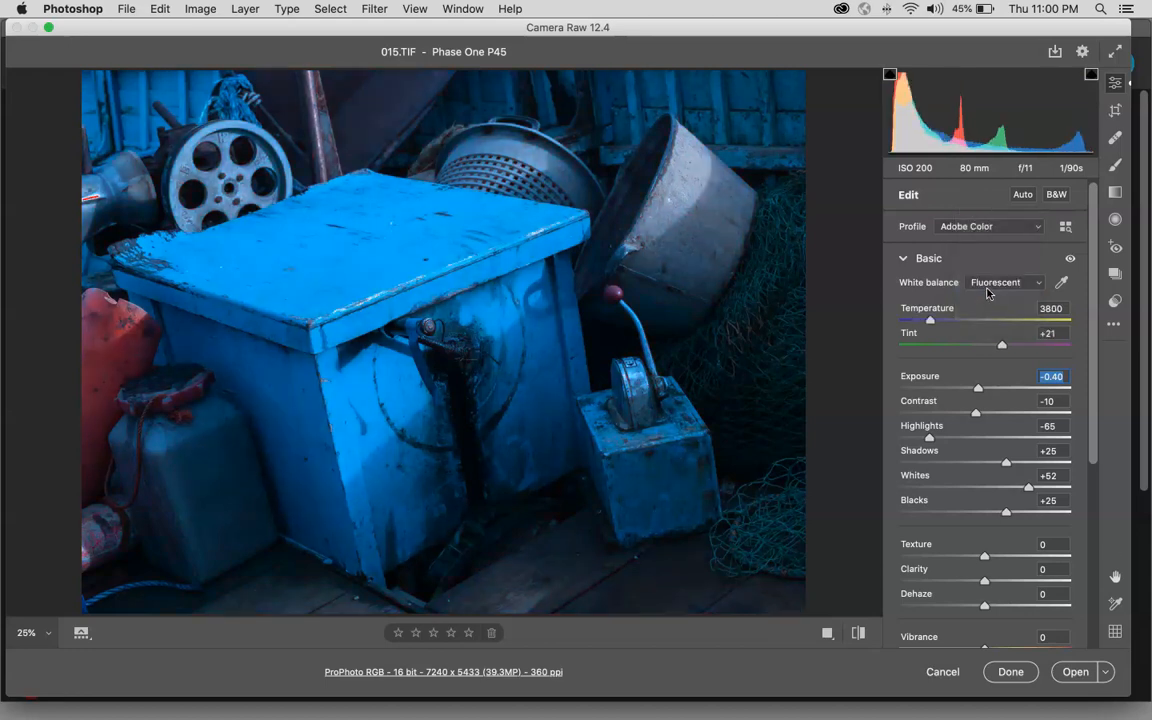
pyautogui.click(987, 290)
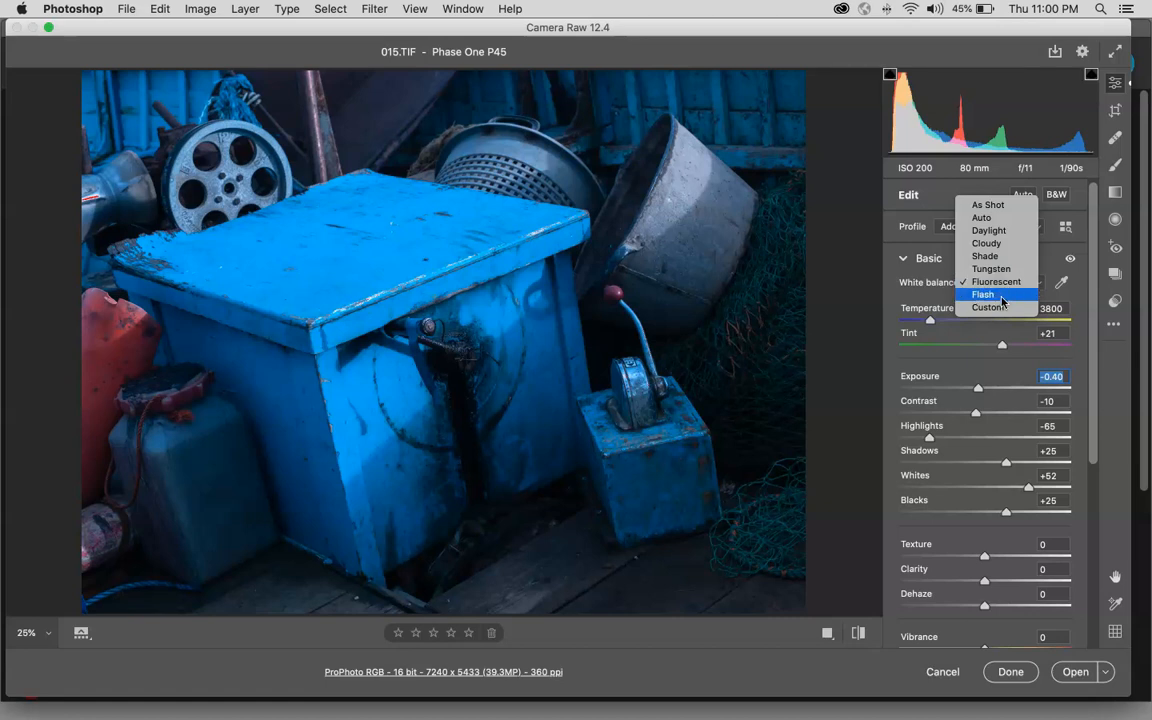
pyautogui.press('Escape')
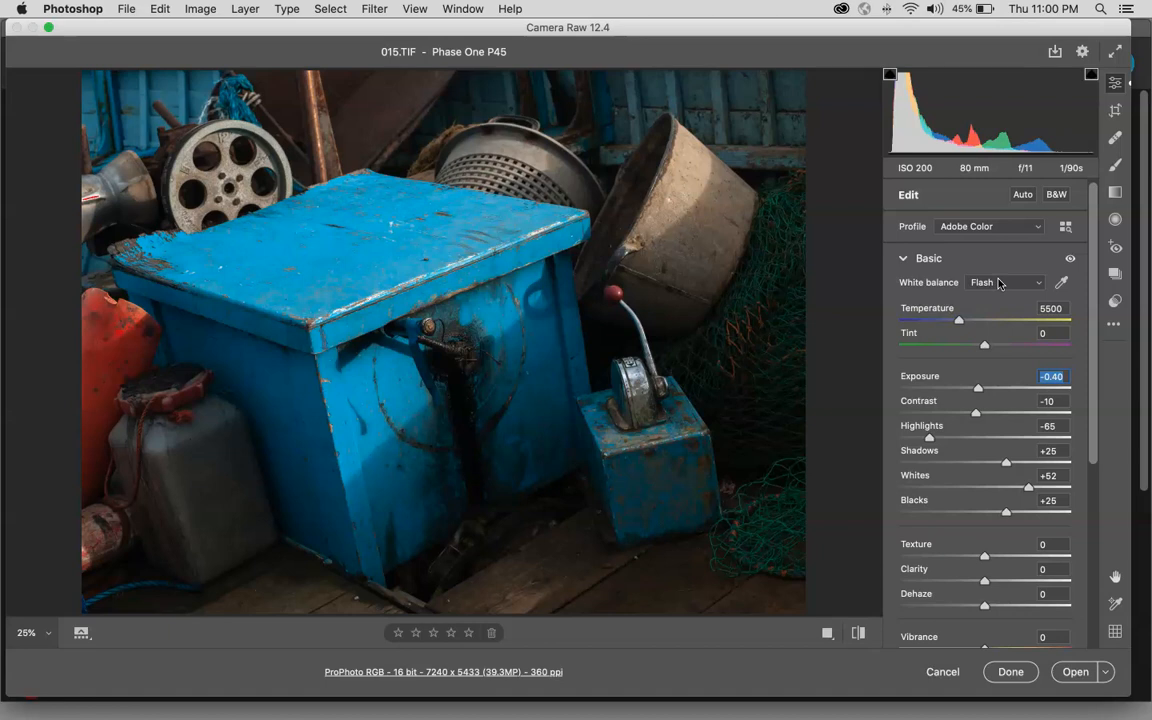
pyautogui.click(998, 283)
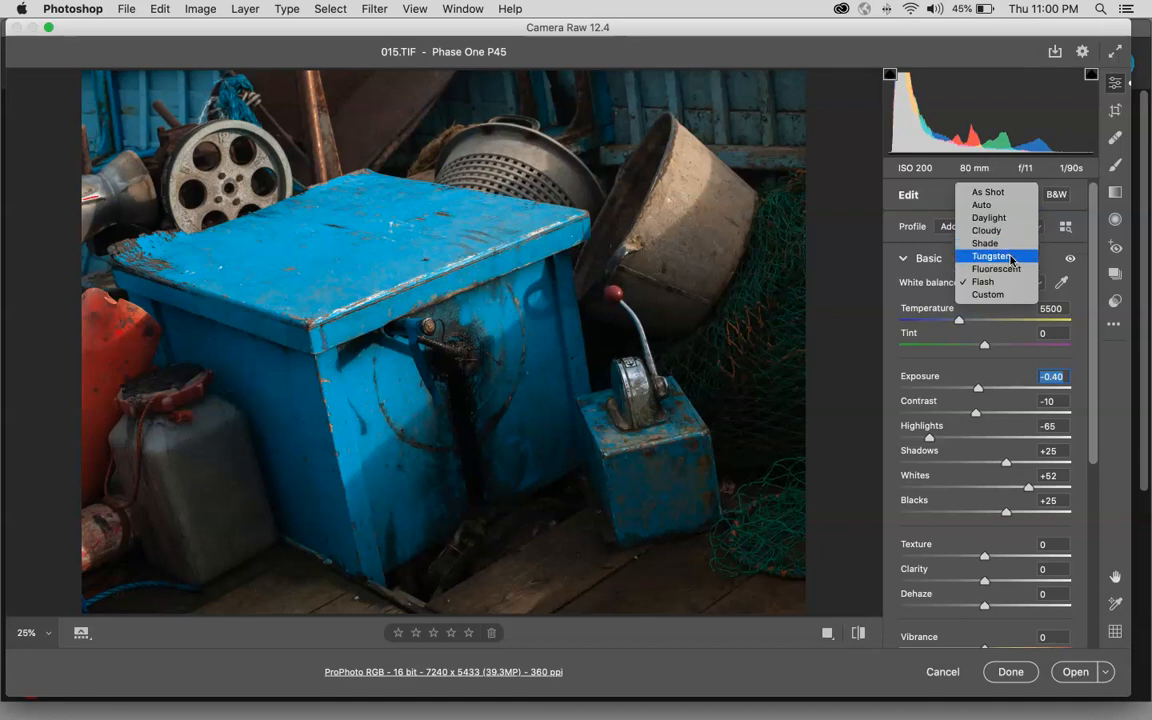
pyautogui.click(1012, 246)
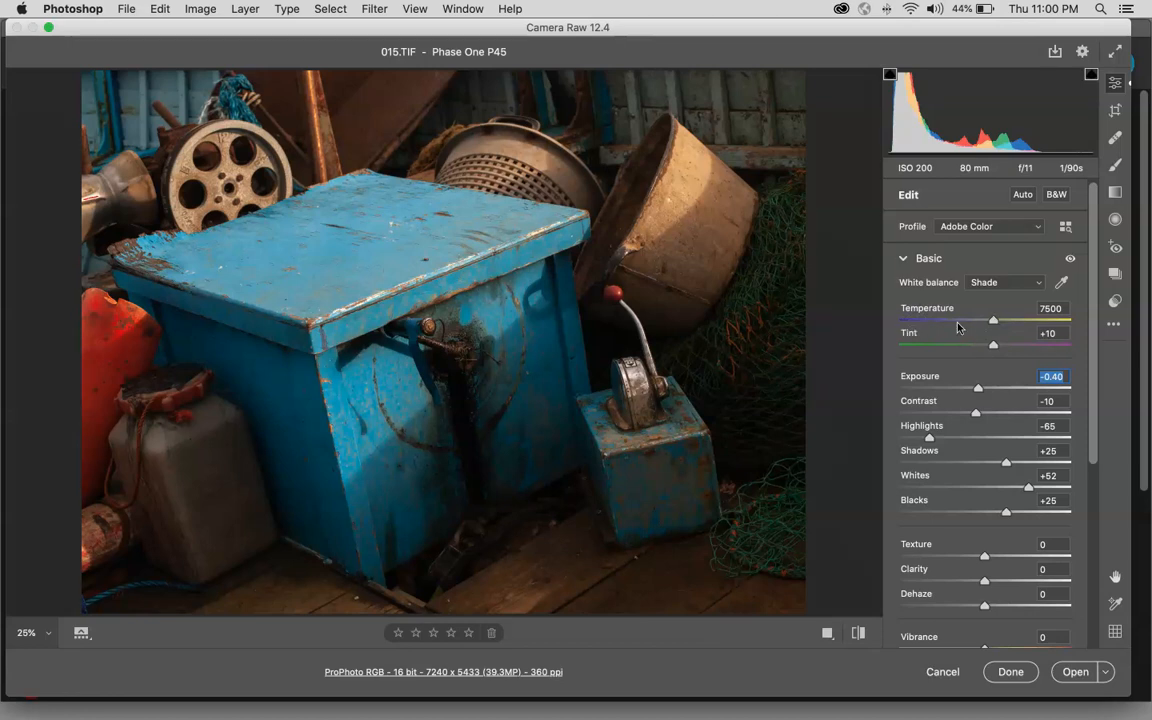
# Try a custom white balance with Temperature 7450 and Tint at its extremes and at +25
pyautogui.moveTo(985, 324)
pyautogui.mouseDown()
pyautogui.moveTo(906, 324)
pyautogui.moveTo(1040, 325)
pyautogui.moveTo(886, 325)
pyautogui.moveTo(1022, 322)
pyautogui.moveTo(991, 321)
pyautogui.mouseUp()
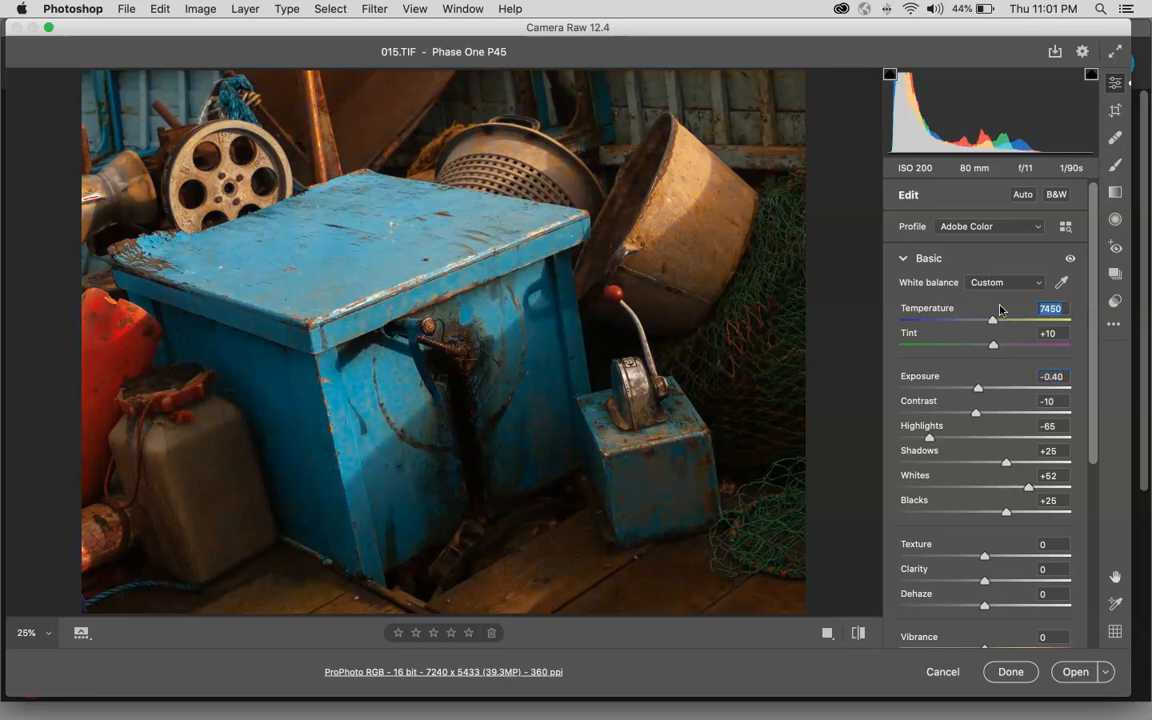
pyautogui.moveTo(900, 345); pyautogui.dragTo(1133, 363)
pyautogui.moveTo(904, 345); pyautogui.dragTo(1005, 345)
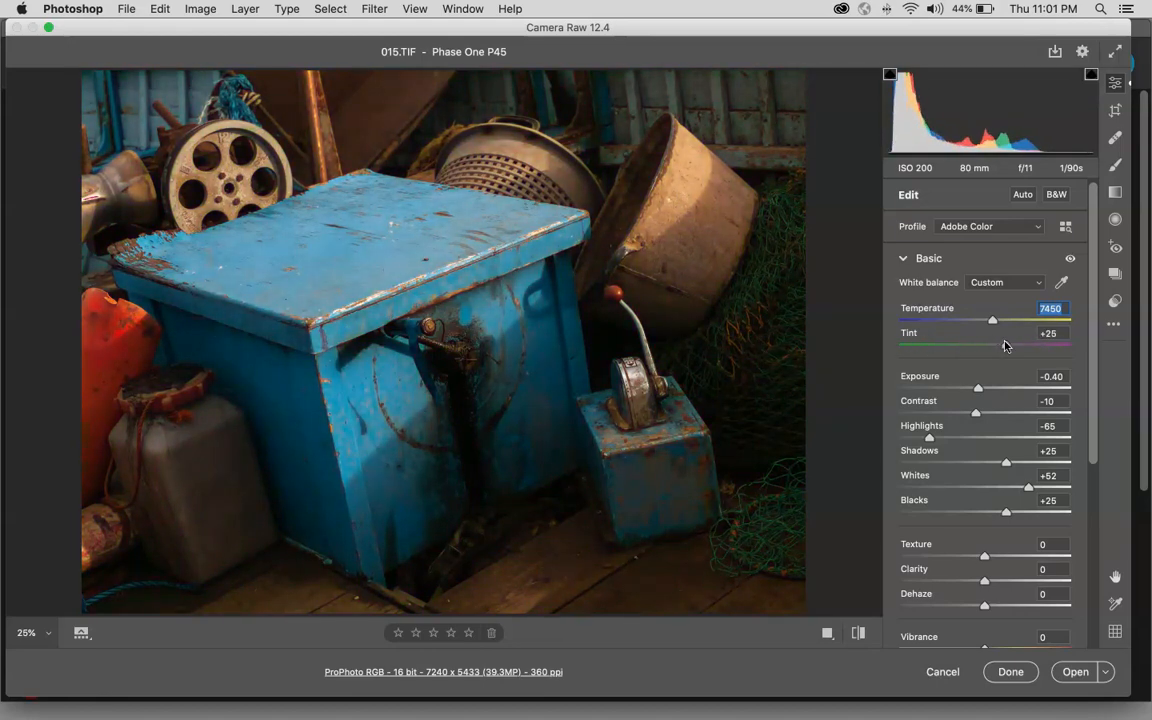
# Start again from the Shade white balance and refine it to Temperature 6850 and Tint +19
pyautogui.click(988, 283)
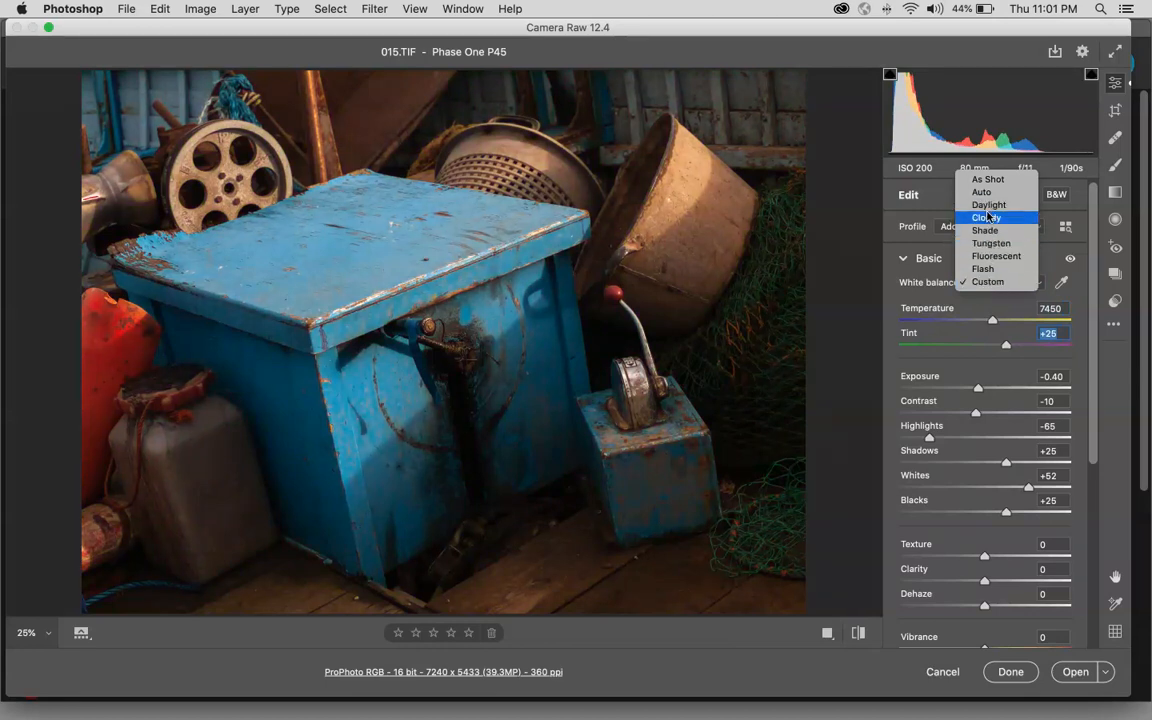
pyautogui.click(988, 233)
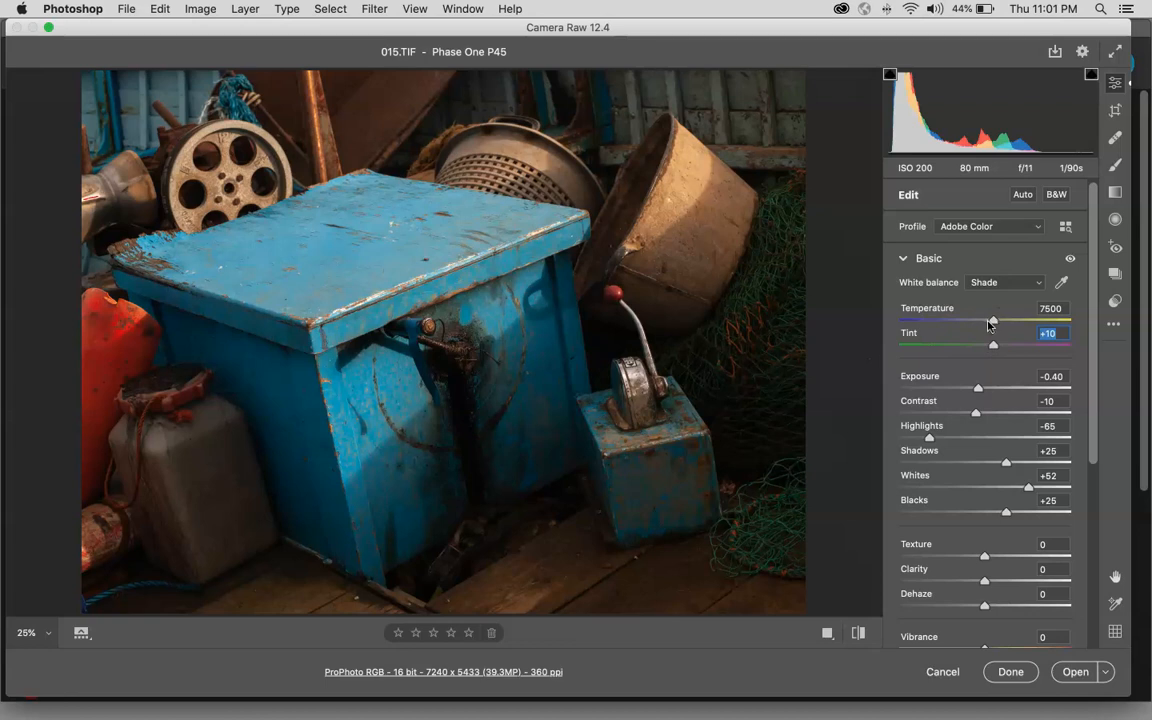
pyautogui.moveTo(993, 322); pyautogui.dragTo(983, 325)
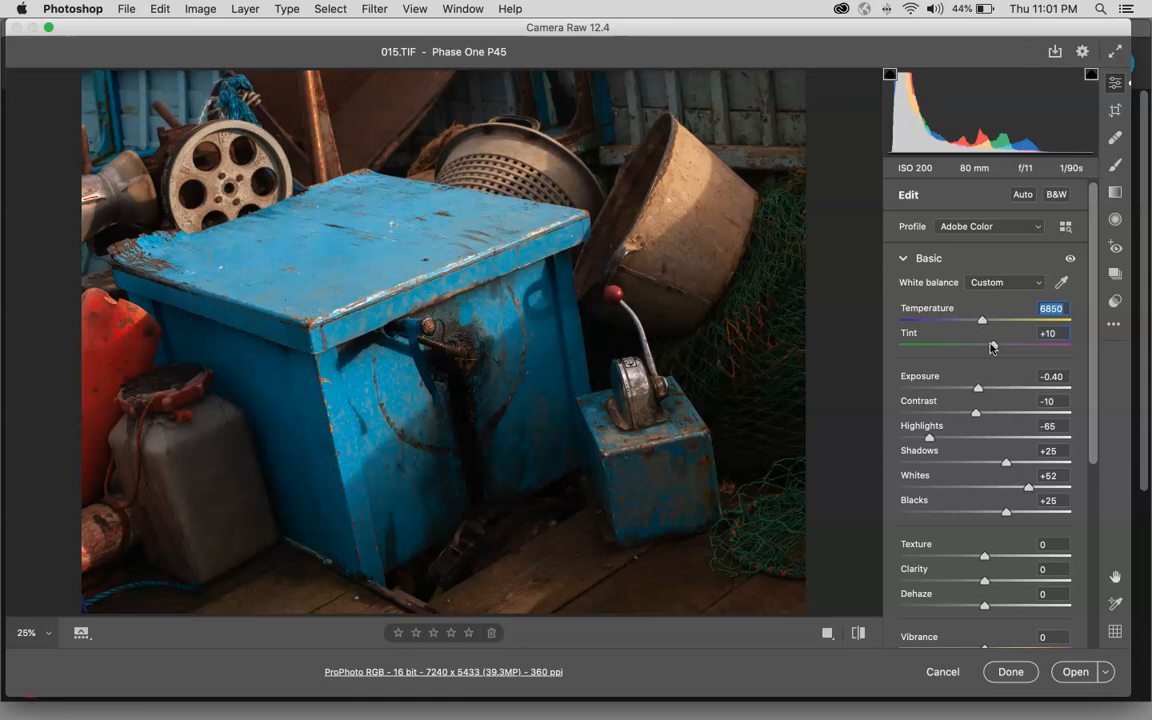
pyautogui.moveTo(993, 347); pyautogui.dragTo(1000, 349)
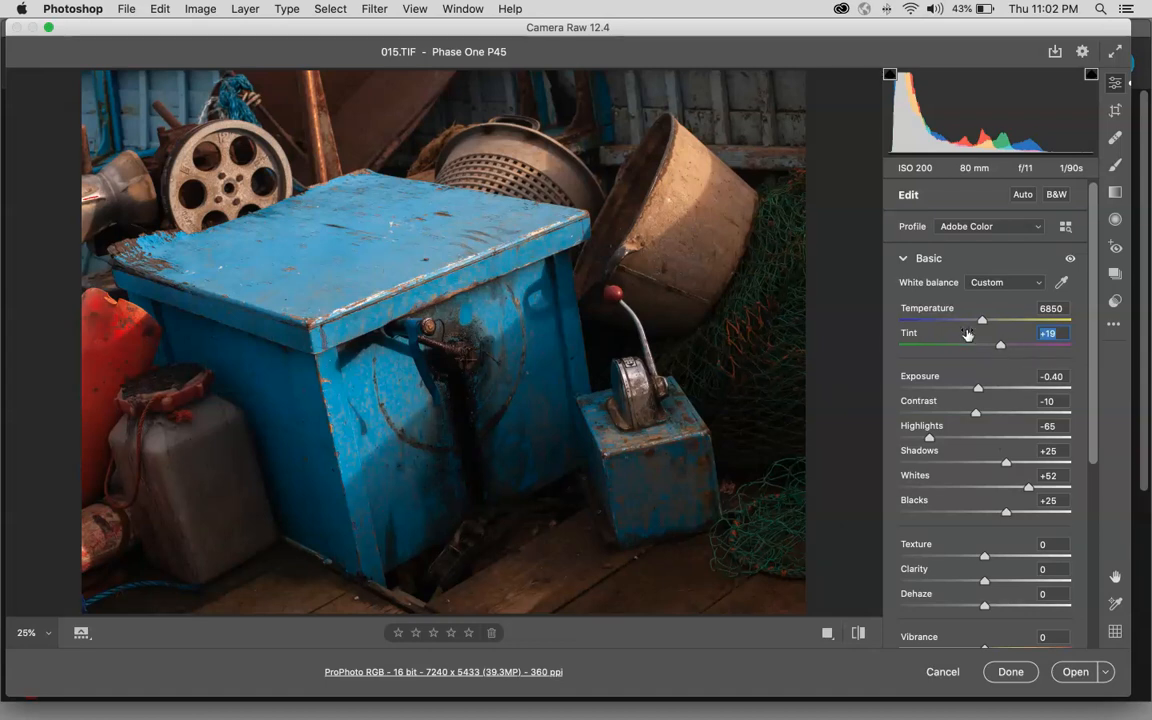
# Examine the blue box's latch and lid at 66.7% to judge Texture, leaving it at 0
pyautogui.scroll(-4, 995, 470)
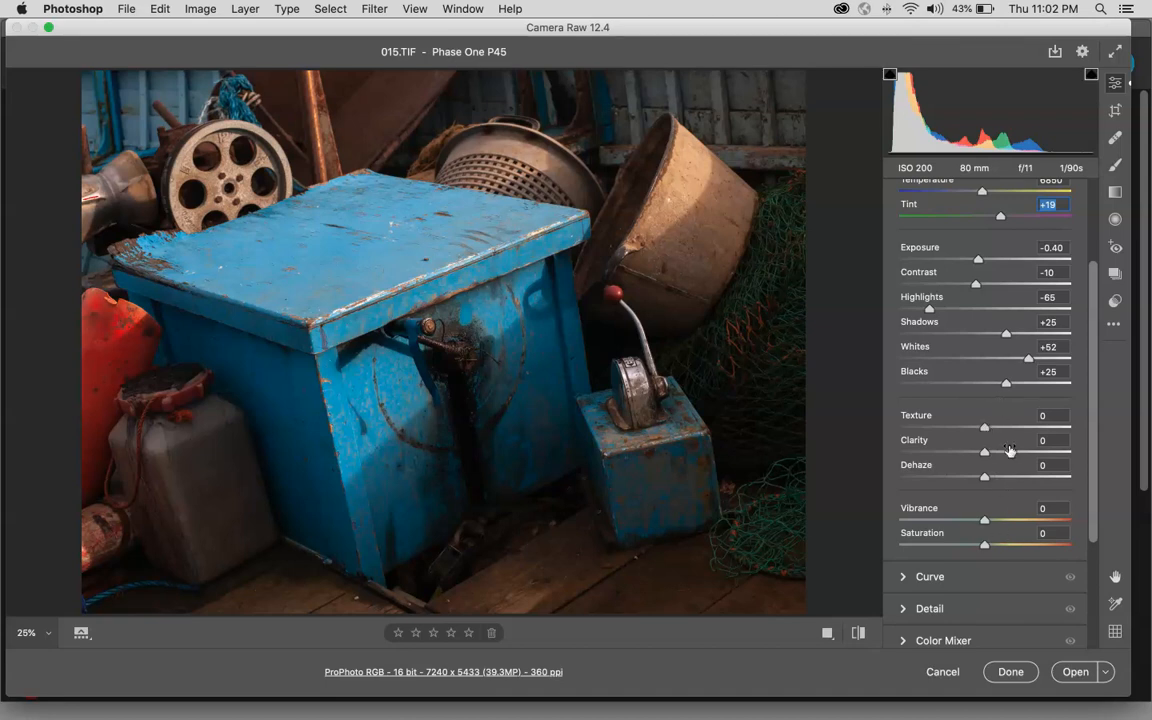
pyautogui.scroll(3, 990, 440)
pyautogui.scroll(-5, 977, 380)
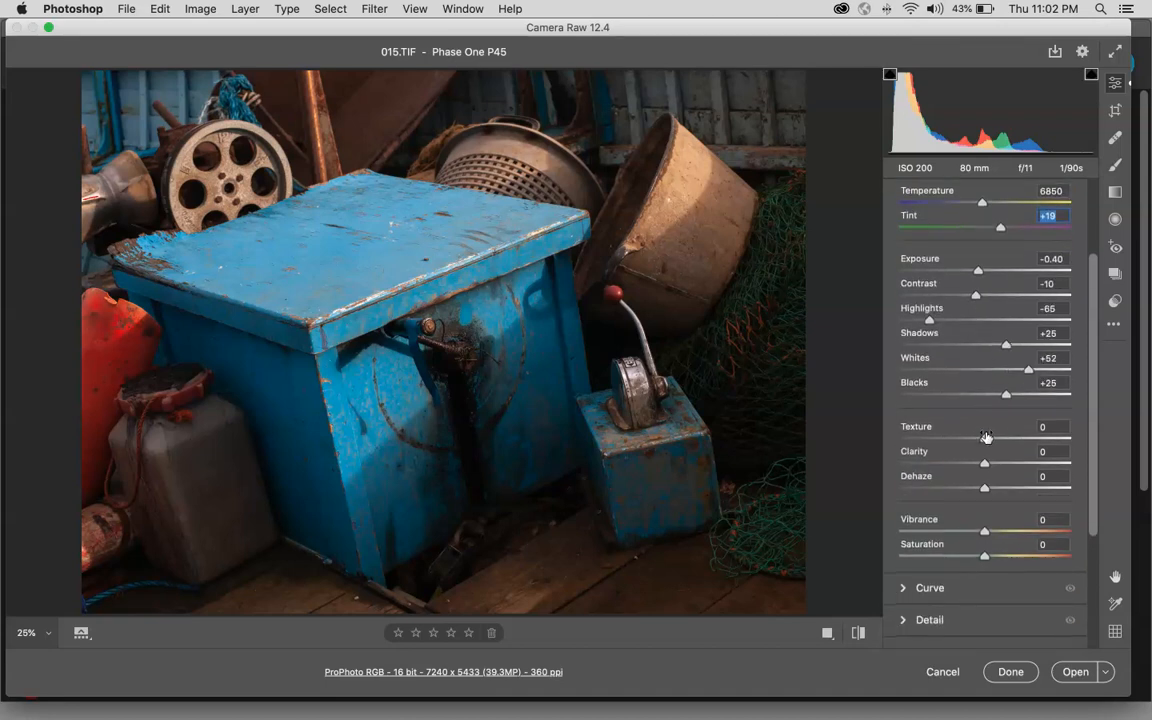
pyautogui.scroll(6, 979, 410)
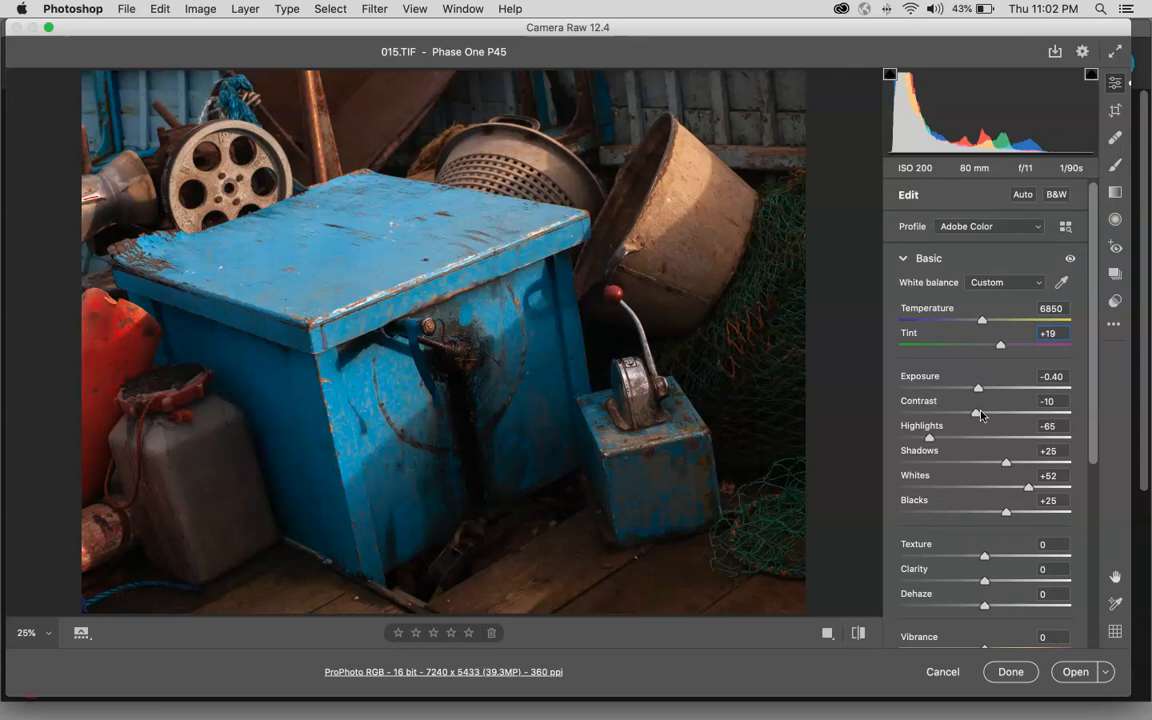
pyautogui.scroll(-5, 979, 420)
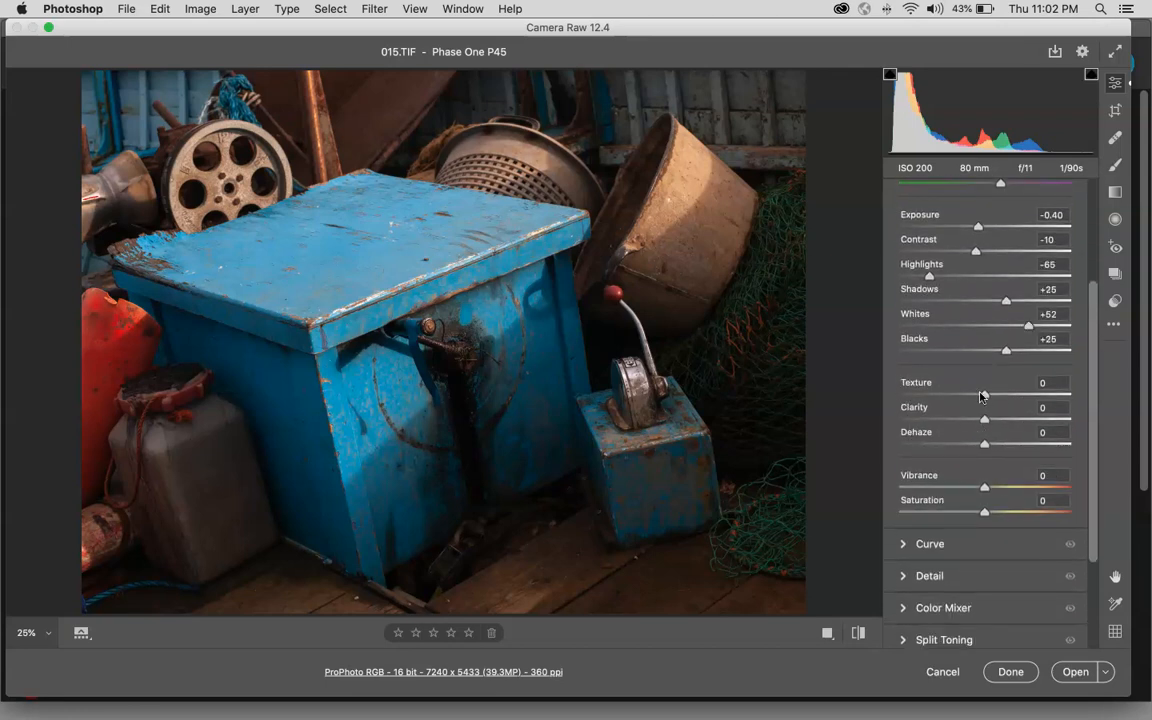
pyautogui.moveTo(984, 397)
pyautogui.mouseDown()
pyautogui.moveTo(1076, 397)
pyautogui.moveTo(900, 394)
pyautogui.moveTo(1063, 397)
pyautogui.moveTo(974, 400)
pyautogui.moveTo(997, 398)
pyautogui.moveTo(986, 398)
pyautogui.mouseUp()
pyautogui.press('super+plus')
pyautogui.press('super+plus')
pyautogui.press('super+plus')
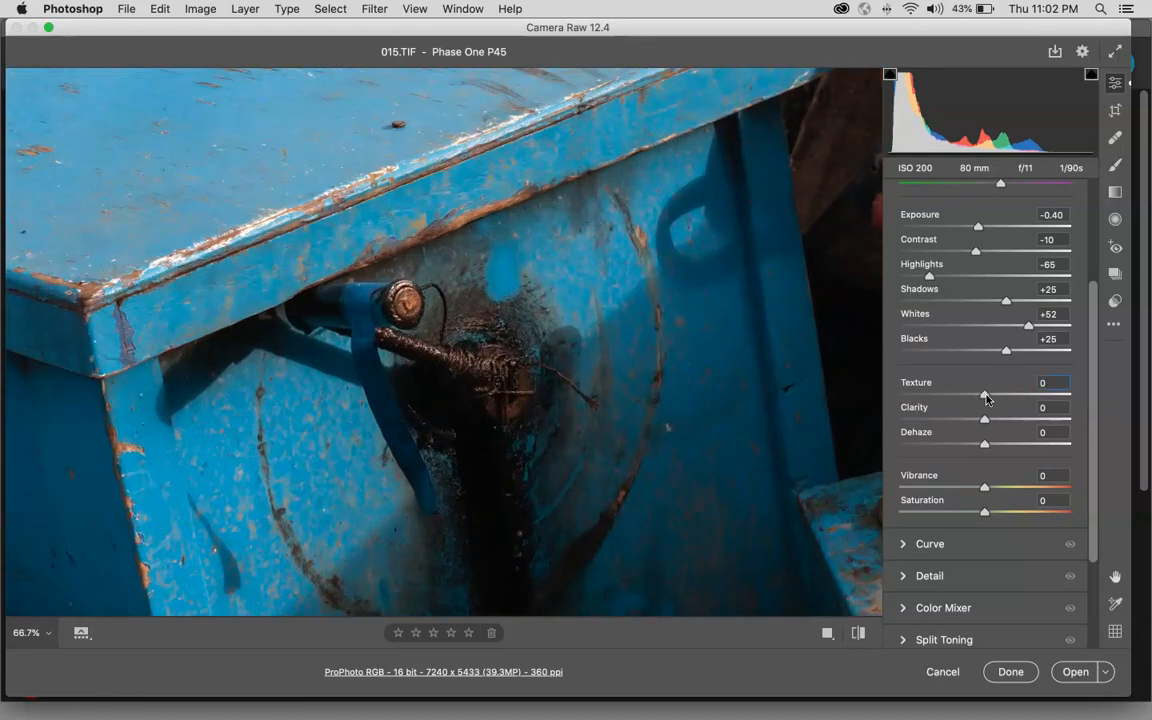
pyautogui.scroll(5, 426, 451)
pyautogui.hscroll(-3, 426, 451)
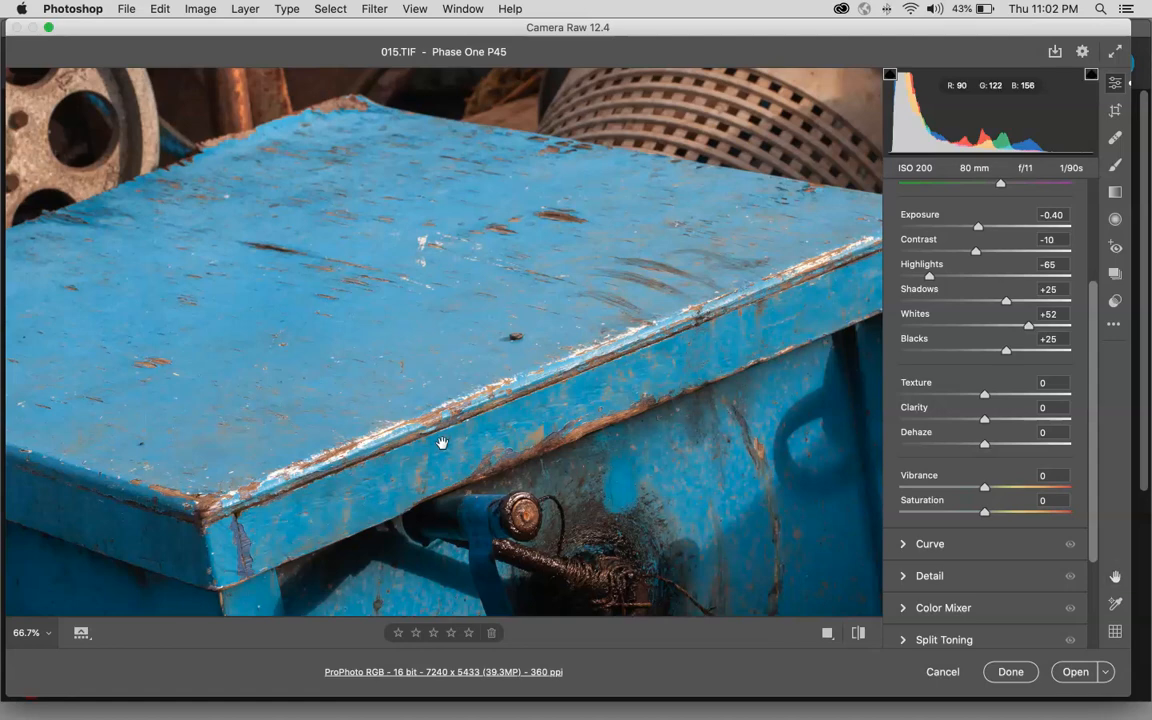
# Examine the blue box at 50% to judge Dehaze, leaving it at 0, and return to the whole picture
pyautogui.press('super+0')
pyautogui.press('super+plus')
pyautogui.press('super+plus')
pyautogui.press('super+plus')
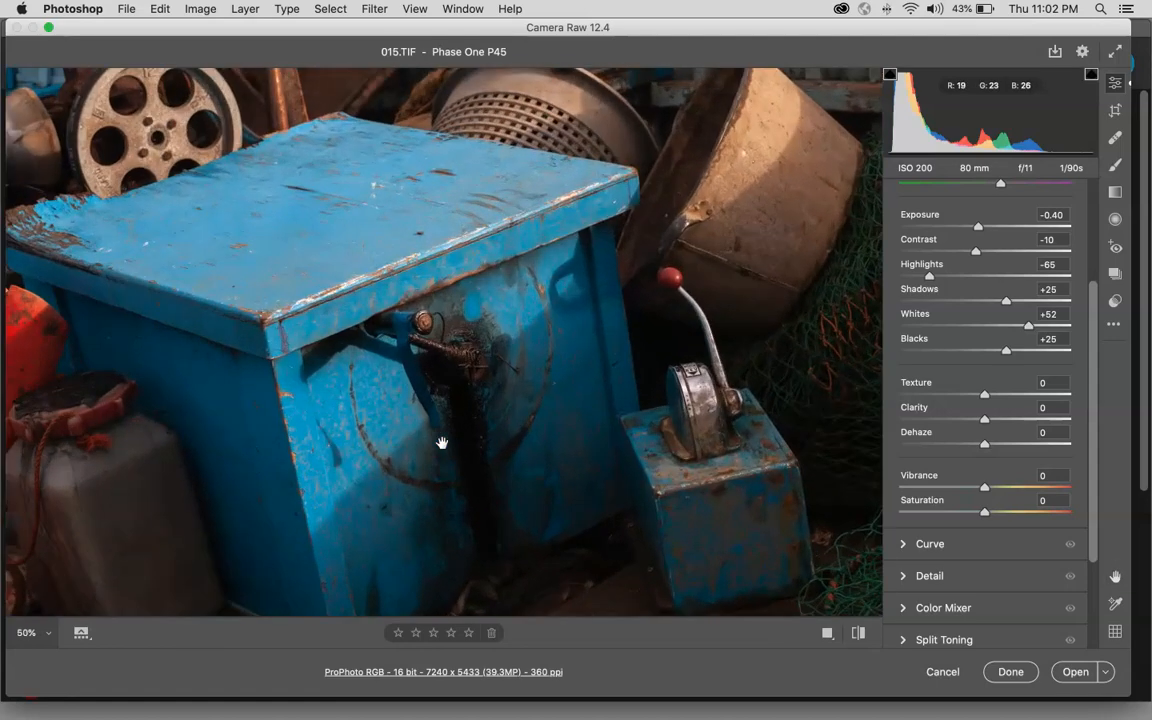
pyautogui.scroll(4, 441, 442)
pyautogui.hscroll(-3, 441, 442)
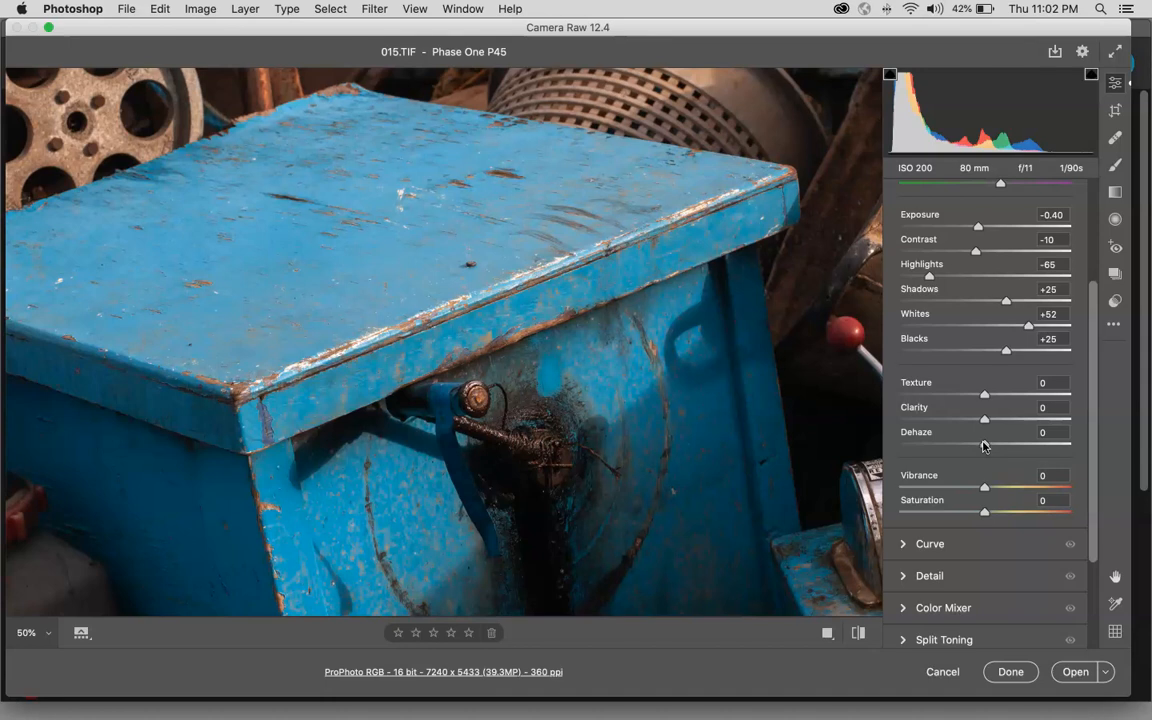
pyautogui.moveTo(984, 444)
pyautogui.mouseDown()
pyautogui.moveTo(1025, 445)
pyautogui.moveTo(972, 445)
pyautogui.moveTo(1056, 446)
pyautogui.moveTo(985, 444)
pyautogui.mouseUp()
pyautogui.press('super+0')
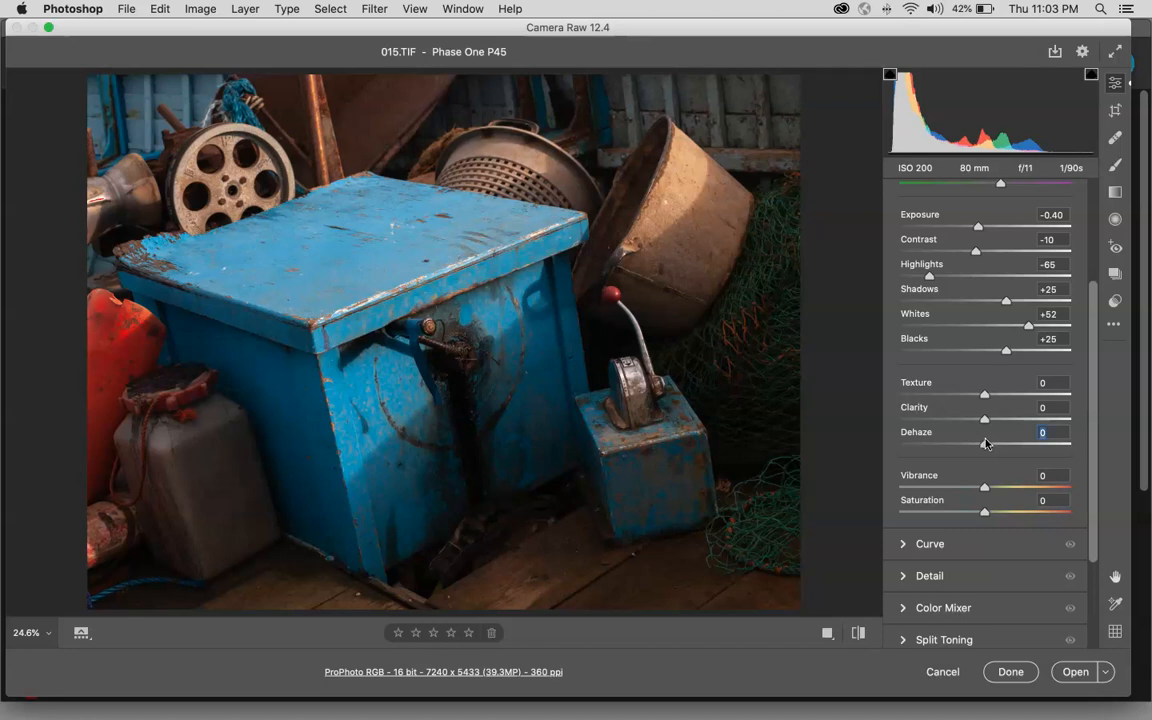
# Inspect the painted surface around the blue box's lid and latch at 50%, and return to the whole picture
pyautogui.press('super+equal')
pyautogui.press('super+equal')
pyautogui.press('super+equal')
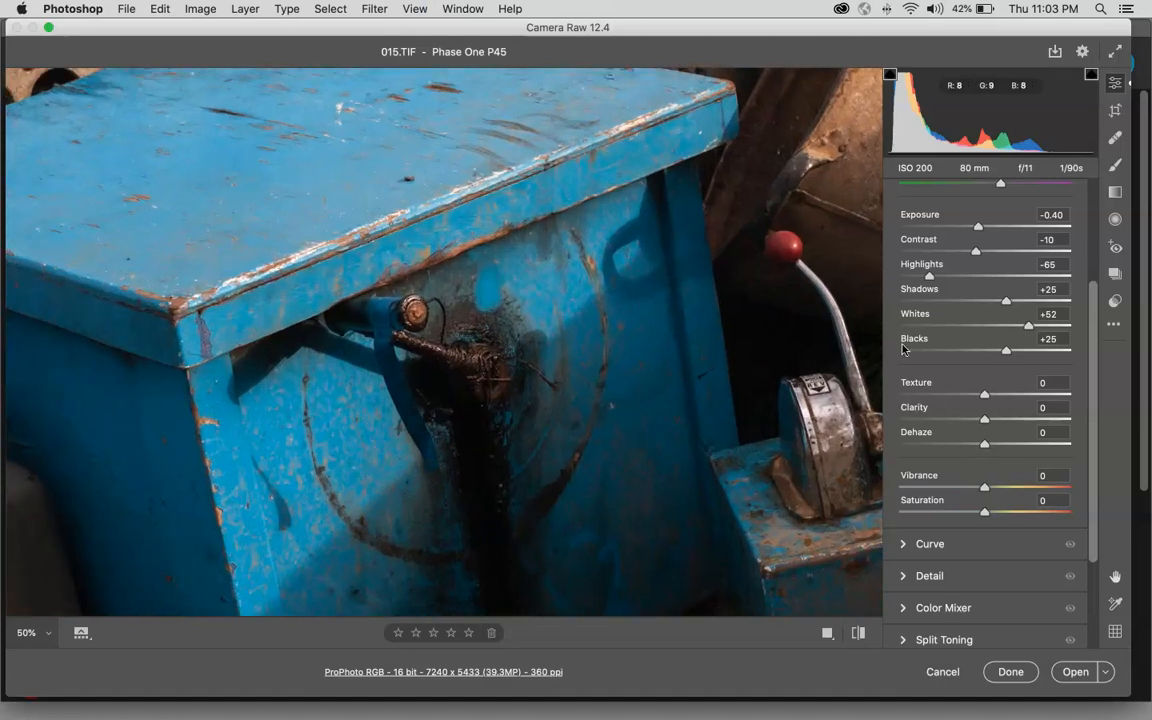
pyautogui.press('space')
pyautogui.moveTo(500, 314); pyautogui.dragTo(545, 473)
pyautogui.moveTo(465, 388); pyautogui.dragTo(518, 492)
pyautogui.moveTo(522, 422); pyautogui.dragTo(580, 396)
pyautogui.moveTo(365, 424); pyautogui.dragTo(449, 365)
pyautogui.moveTo(523, 474); pyautogui.dragTo(375, 352)
pyautogui.moveTo(254, 358); pyautogui.dragTo(411, 391)
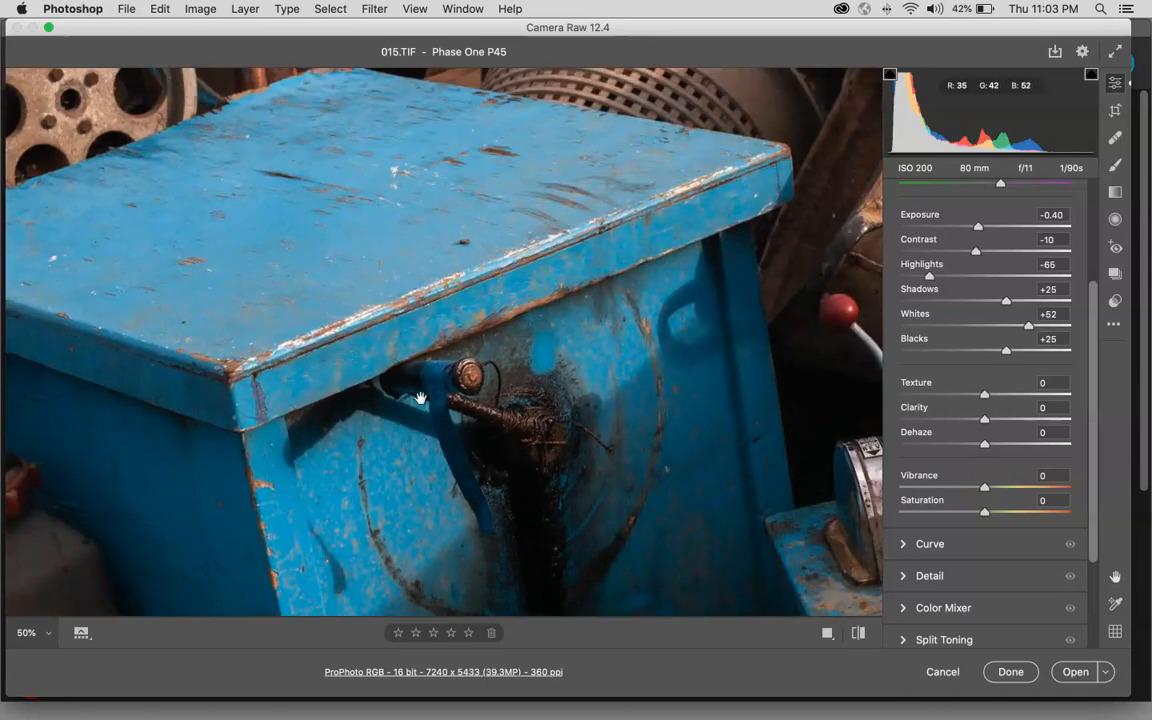
pyautogui.press('super+0')
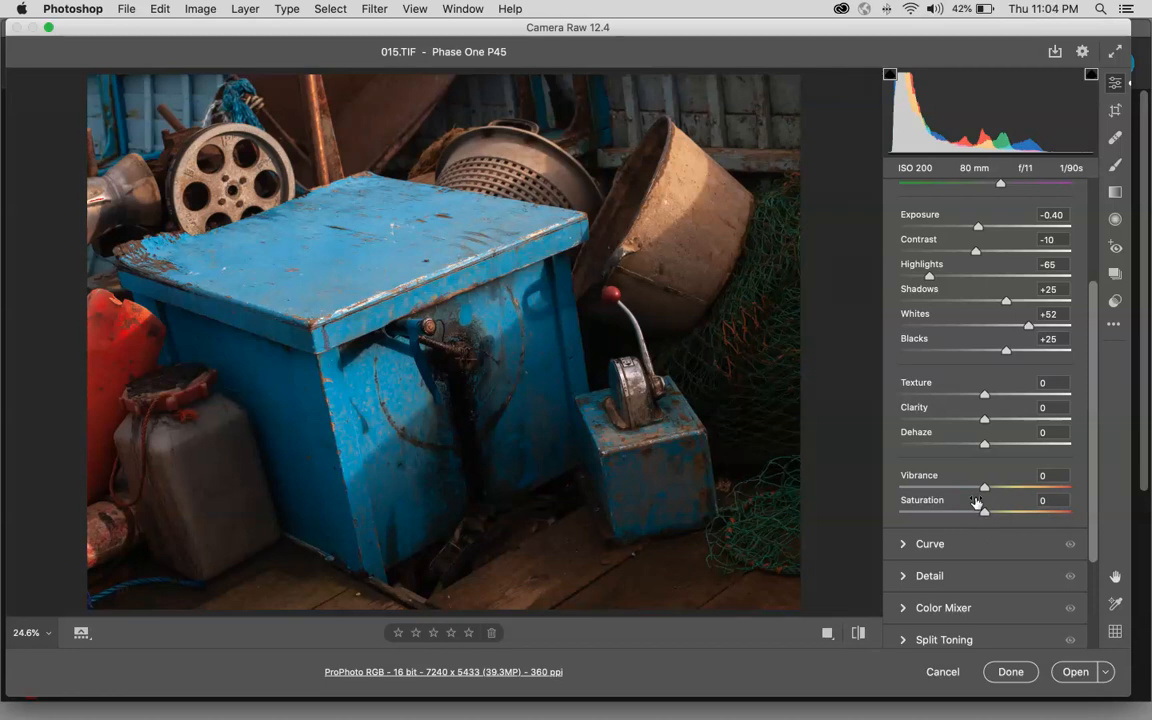
# Try Saturation at +46, +100, -100 and +5, and return it to 0
pyautogui.moveTo(983, 514); pyautogui.dragTo(1023, 519)
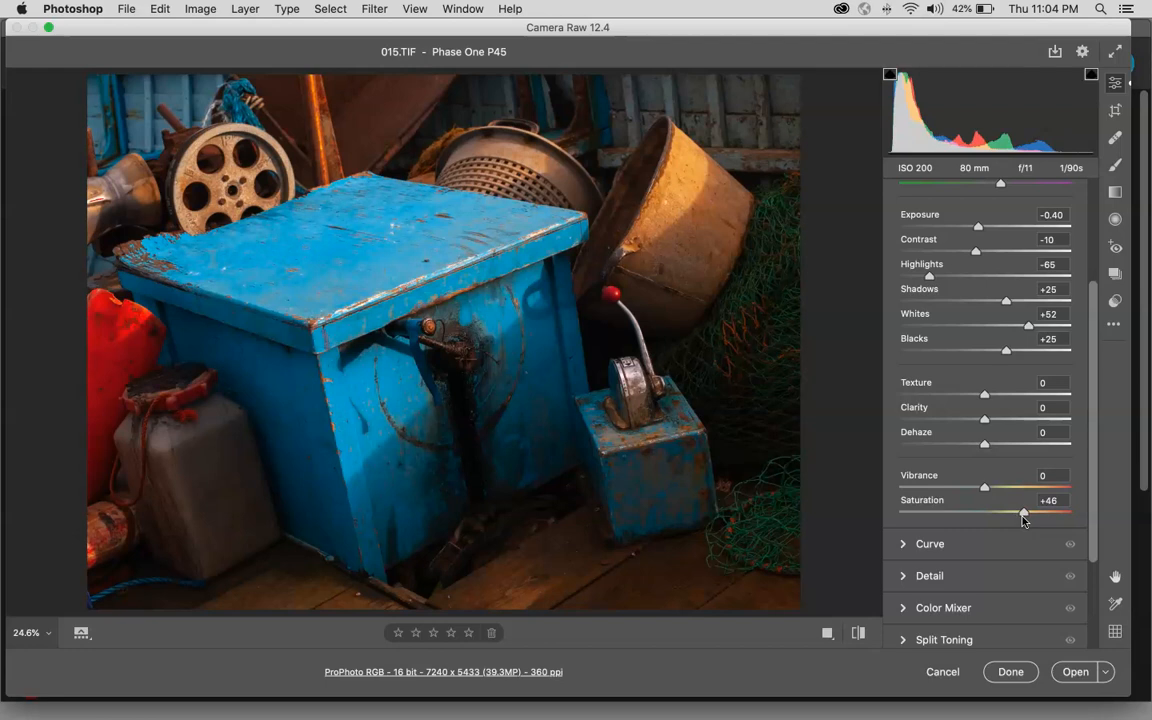
pyautogui.moveTo(1023, 519); pyautogui.dragTo(1110, 522)
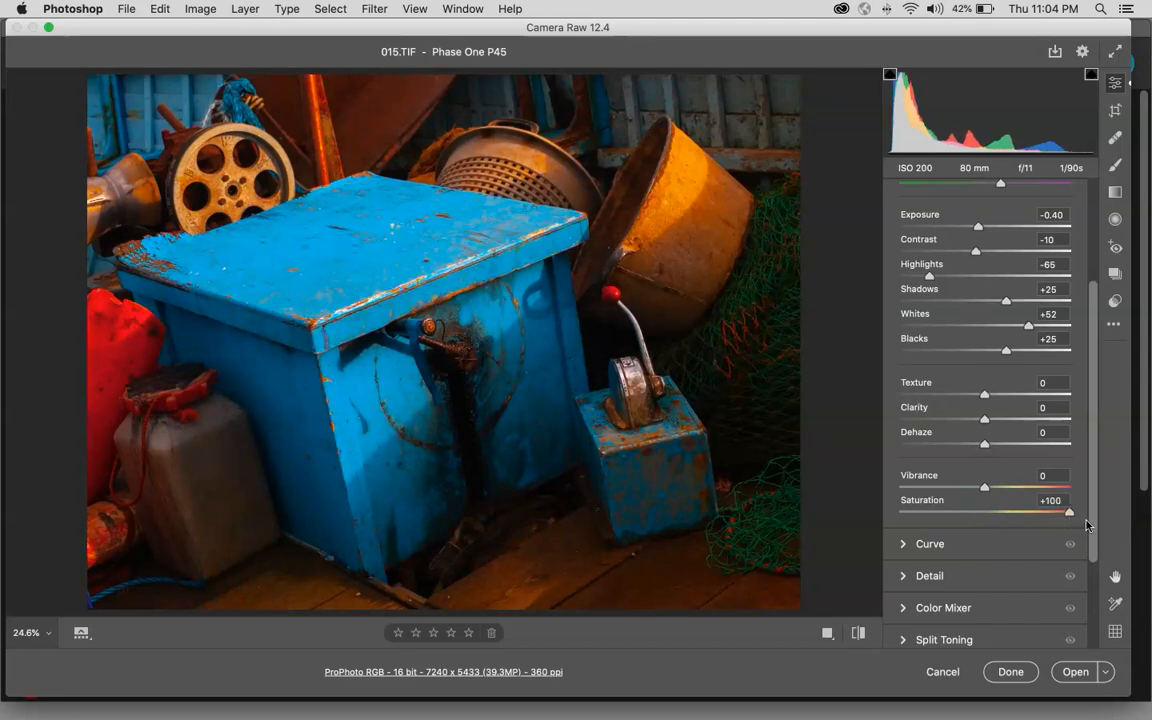
pyautogui.moveTo(1069, 513); pyautogui.dragTo(841, 522)
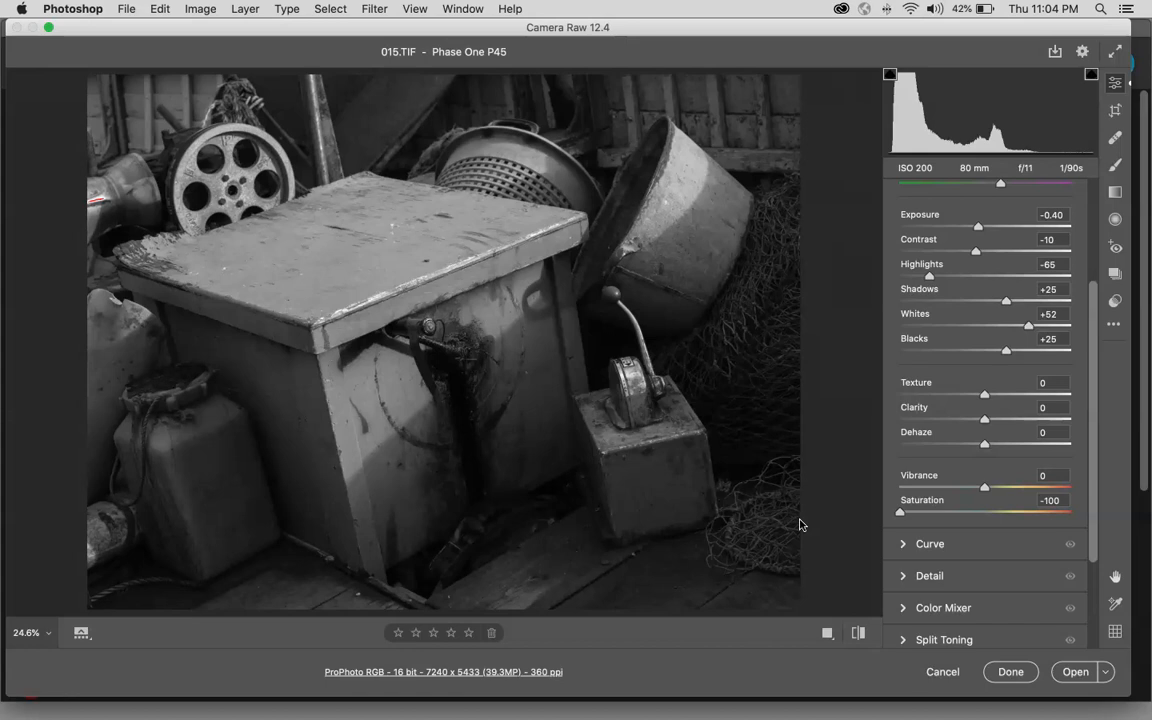
pyautogui.moveTo(898, 513); pyautogui.dragTo(959, 516)
pyautogui.moveTo(986, 518); pyautogui.dragTo(990, 518)
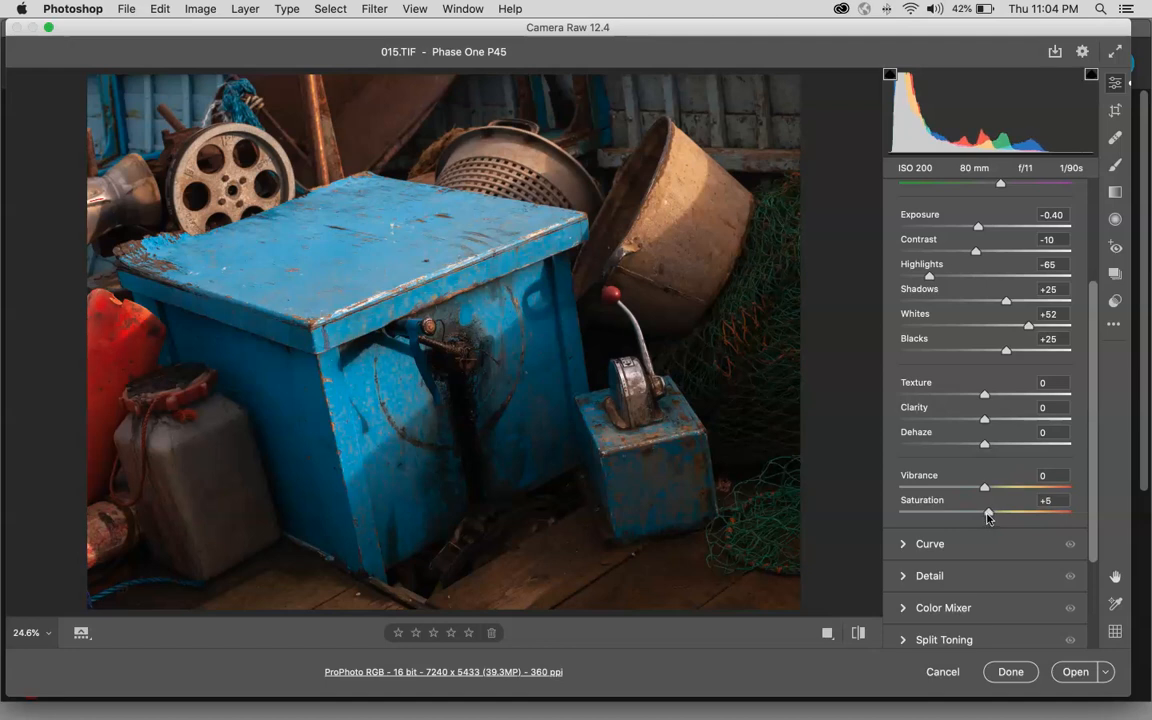
pyautogui.moveTo(988, 516); pyautogui.dragTo(984, 515)
# Leave Vibrance at 0 and open the developed image in Photoshop
pyautogui.moveTo(986, 489)
pyautogui.mouseDown()
pyautogui.moveTo(1022, 493)
pyautogui.moveTo(987, 490)
pyautogui.mouseUp()
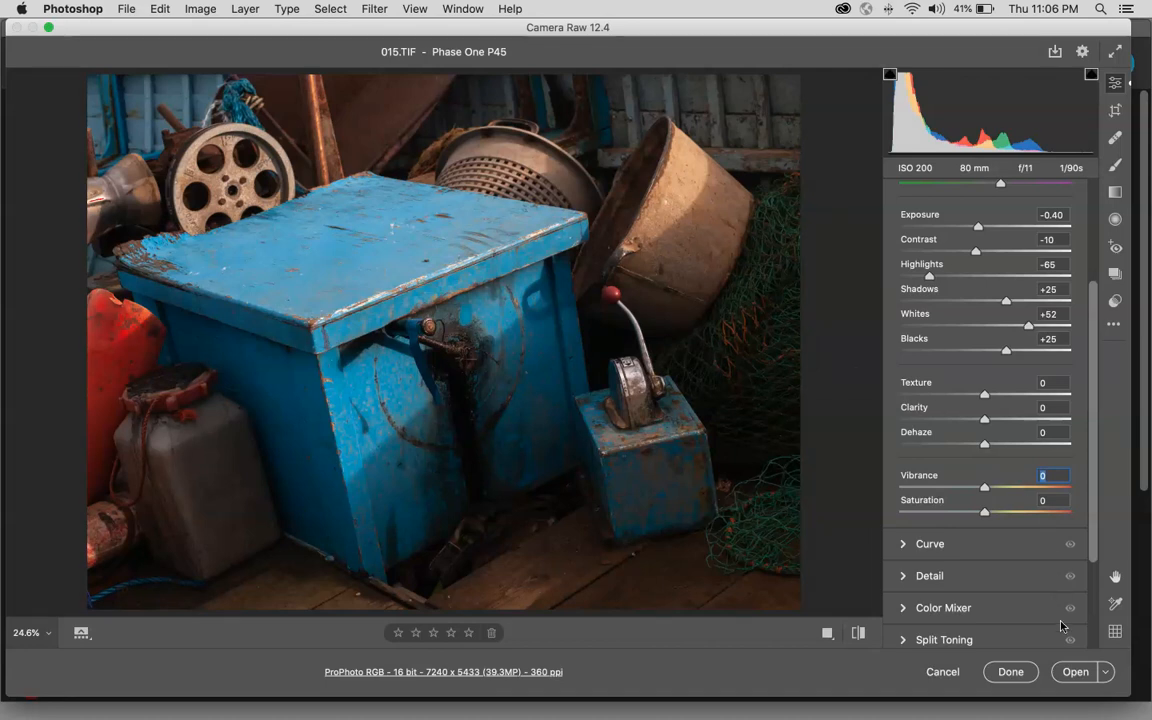
pyautogui.click(1072, 672)
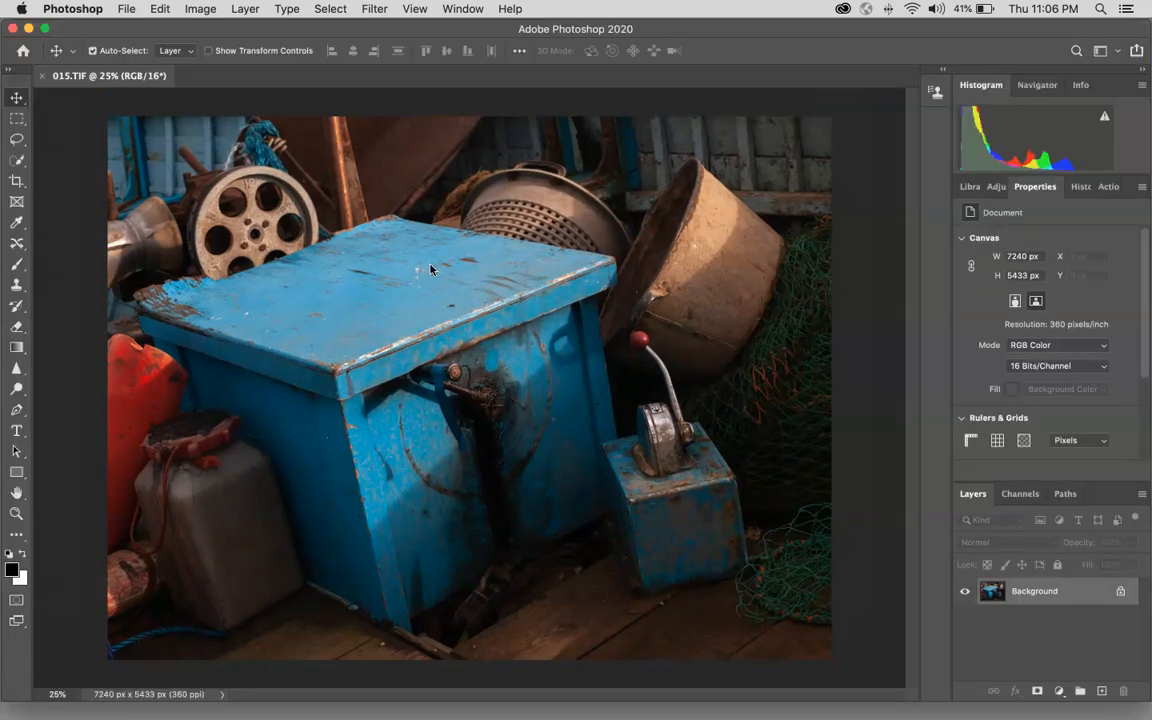